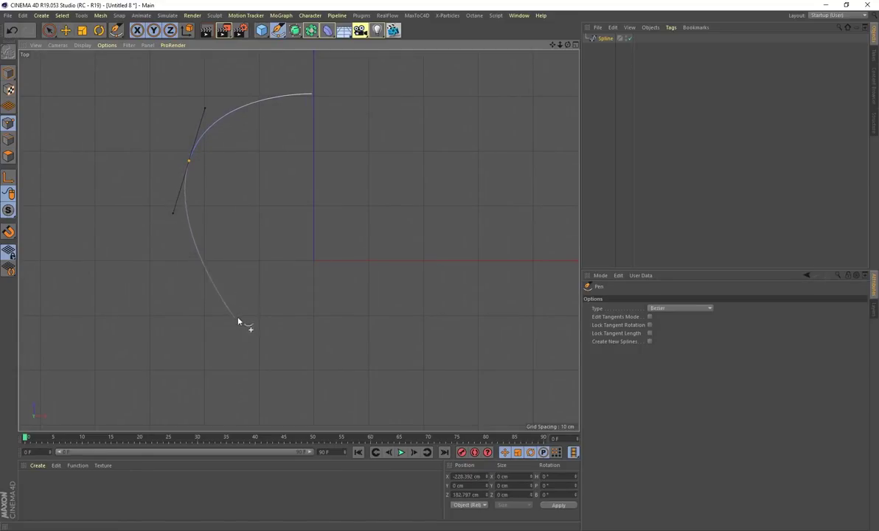
- Continue the Bezier spline beneath the origin, up around the far side, and back inward to form an inner loop near the origin
left_click_drag(287, 334, 355, 351)
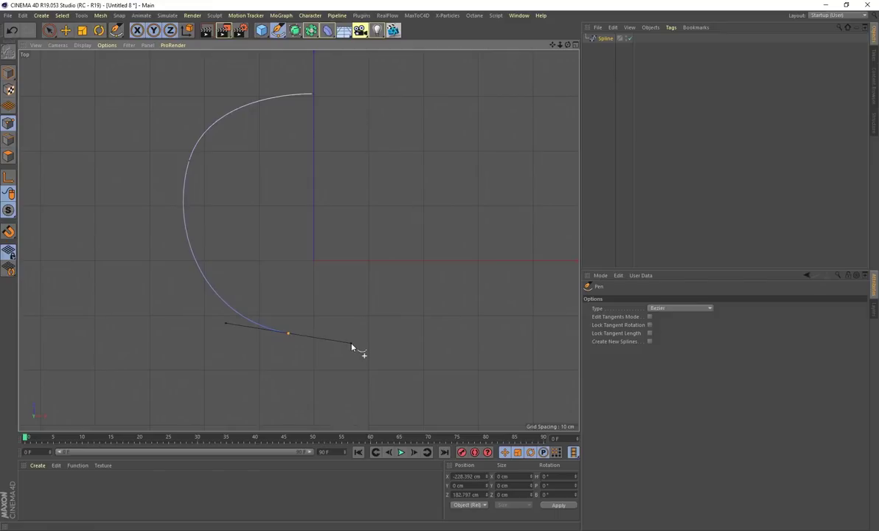
left_click_drag(457, 255, 471, 231)
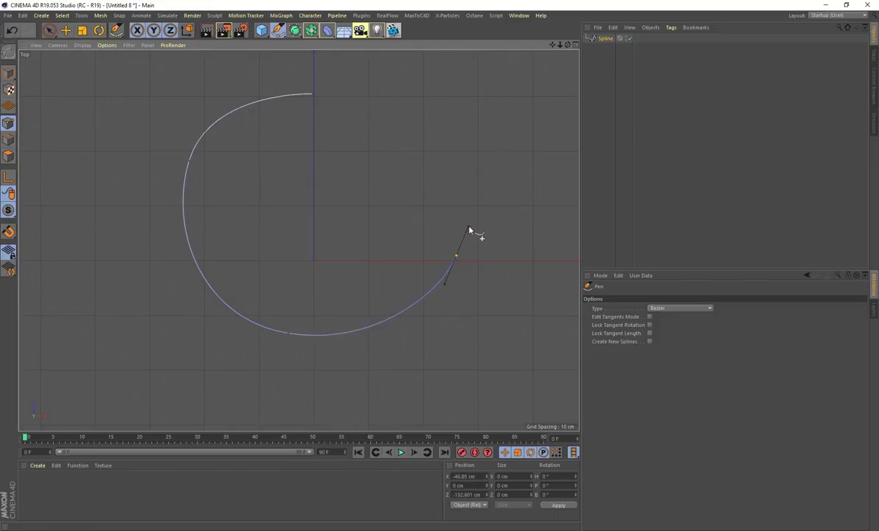
left_click_drag(403, 155, 327, 184)
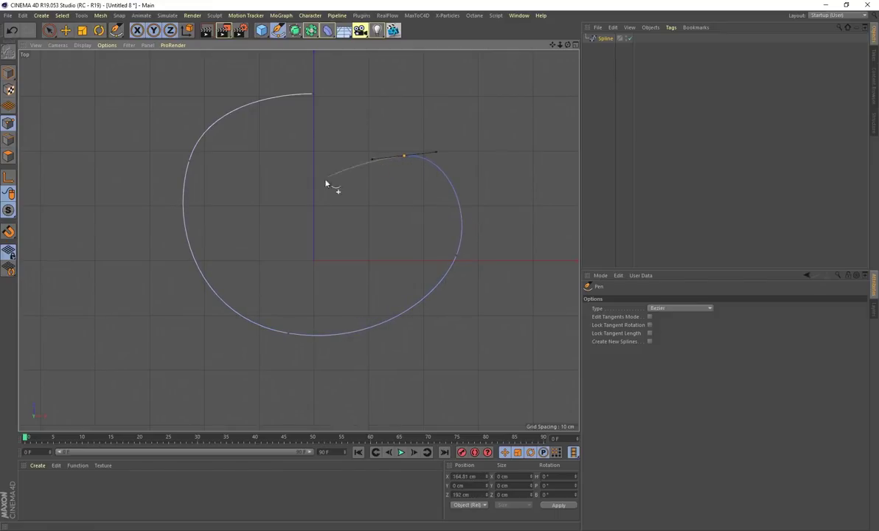
left_click_drag(307, 216, 301, 262)
- Extend the spline from the inner loop across the outer curve into a downward tail ending at about X 161 cm, Z -499 cm
left_click_drag(374, 327, 386, 345)
middle_click_drag(395, 349, 407, 229, "alt")
left_click_drag(420, 297, 422, 308)
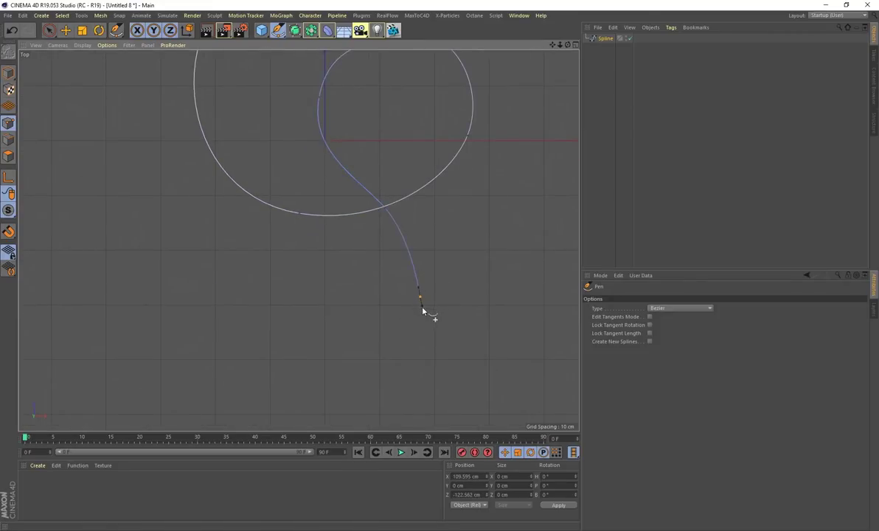
left_click(423, 410)
key("Delete")
left_click_drag(420, 300, 426, 310)
left_click(413, 413)
middle_click_drag(468, 316, 456, 299, "alt")
scroll(457, 351, "down", 1)
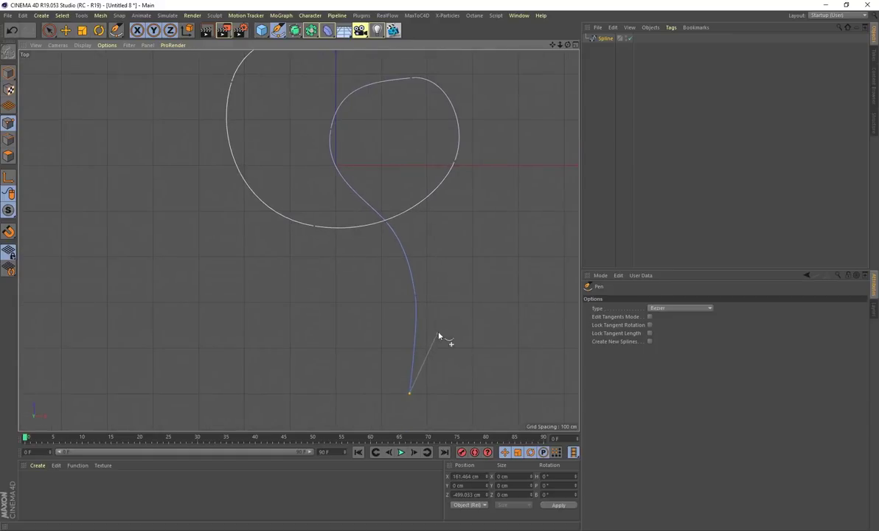
- Select the middle point of the tail with the Move tool and adjust its lower tangent handle to smooth the curve
key("space")
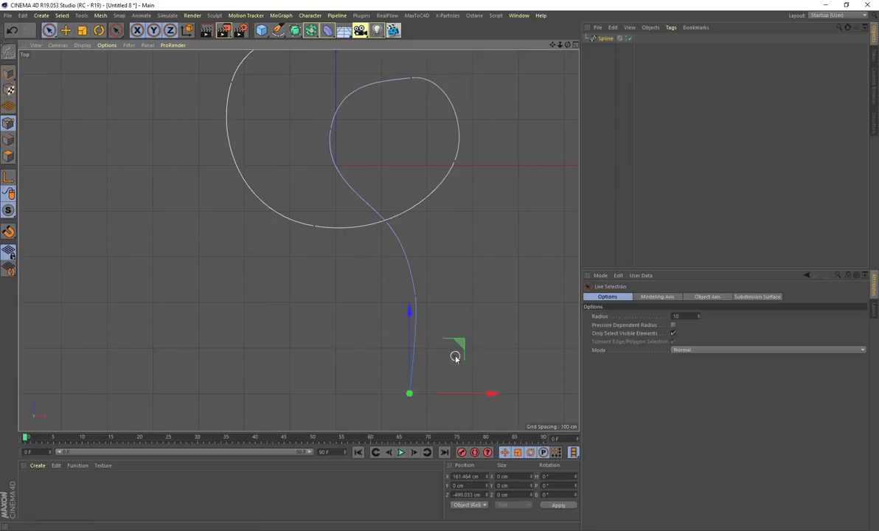
left_click(66, 31)
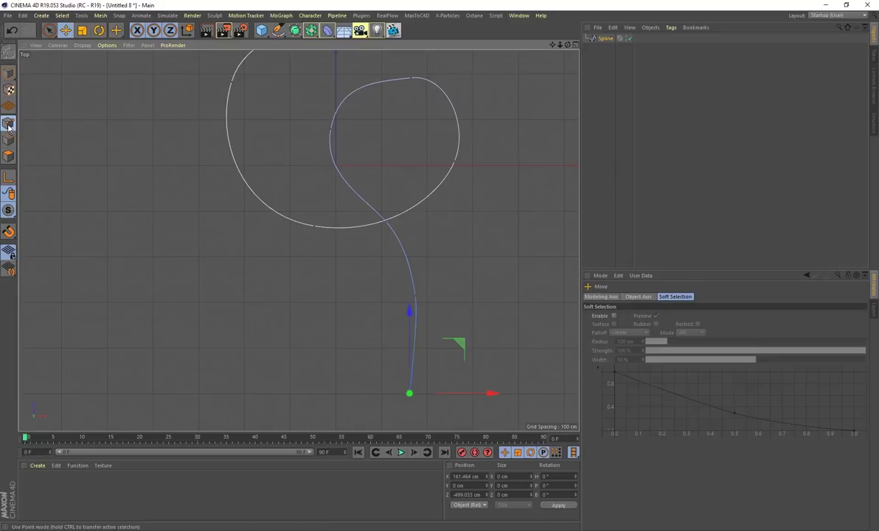
left_click(415, 296)
scroll(415, 297, "up", 3)
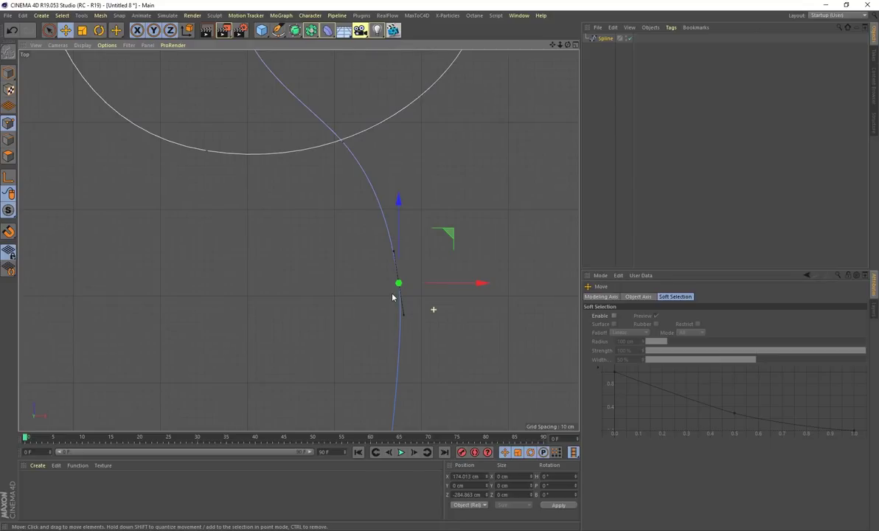
middle_click_drag(392, 297, 365, 325, "alt")
left_click_drag(376, 342, 375, 352)
- Move the inner loop's top point to about X 149 cm, Z 203 cm, and add and reposition a point on its upper-right arc
middle_click_drag(416, 189, 410, 237, "alt")
scroll(367, 218, "down", 3)
middle_click_drag(391, 163, 380, 205, "alt")
scroll(366, 161, "up", 1)
middle_click_drag(362, 80, 358, 107, "alt")
left_click(352, 117)
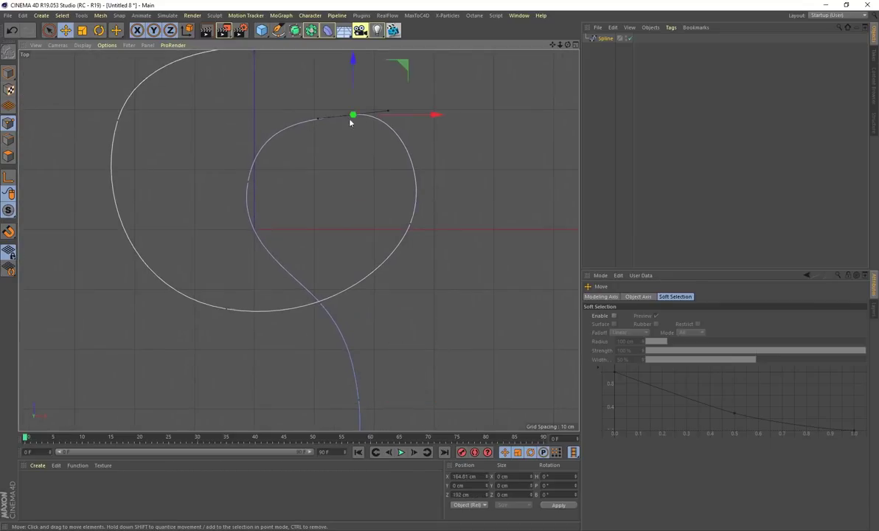
left_click_drag(442, 92, 429, 92)
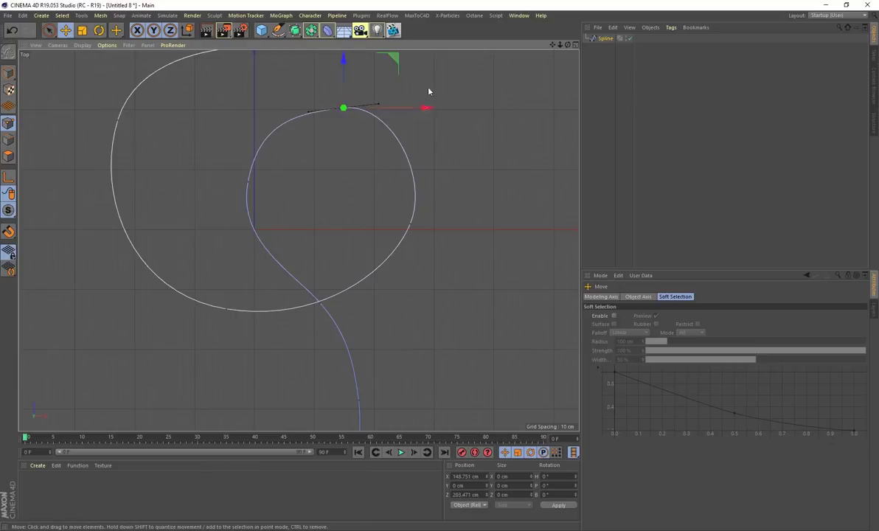
left_click(401, 145)
left_click_drag(460, 124, 469, 123)
- Reposition the inner loop's top point at about X 136 cm, Z 209 cm and shorten its tangent to round the arc
left_click(342, 109)
left_click_drag(405, 79, 400, 75)
left_click_drag(355, 103, 358, 102)
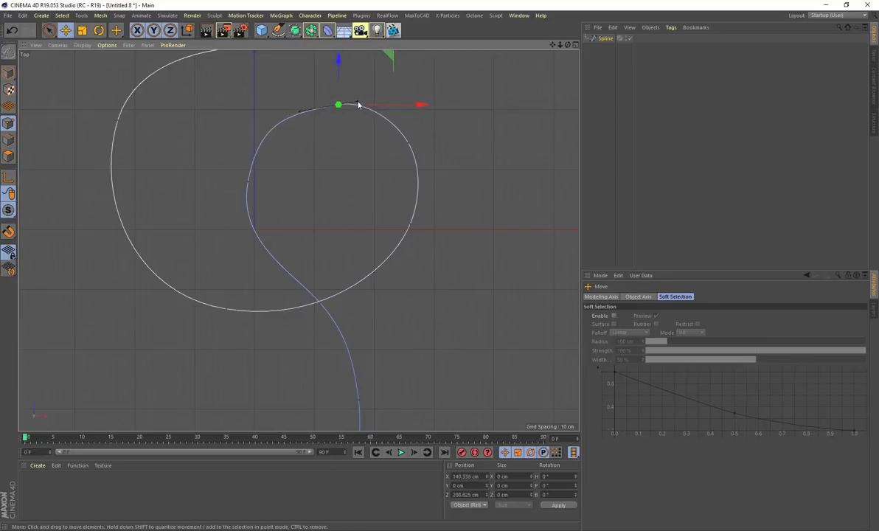
left_click_drag(426, 84, 425, 85)
- Move the inner loop's leftmost point to about X 3 cm, Z 78 cm and shorten its tangent
scroll(423, 313, "down", 1)
middle_click_drag(310, 238, 321, 199, "alt")
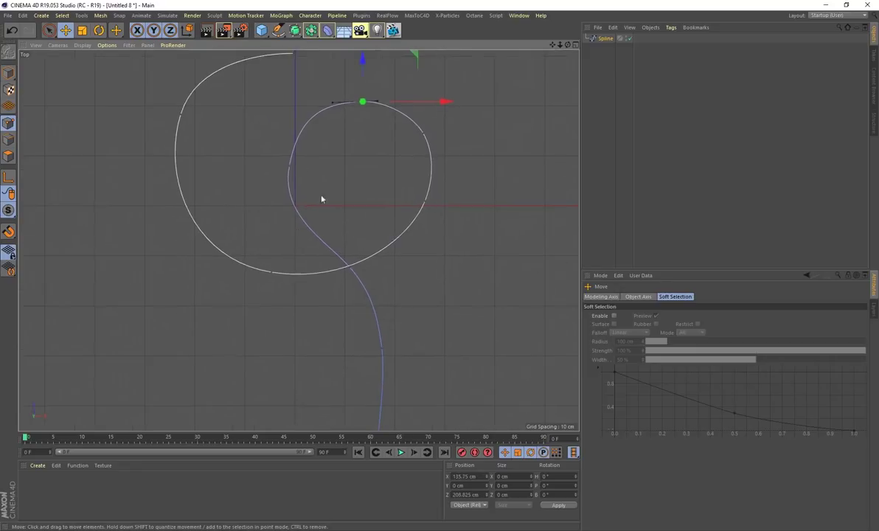
left_click(288, 168)
left_click_drag(432, 269, 443, 269)
scroll(427, 273, "down", 2)
left_click_drag(466, 224, 463, 224)
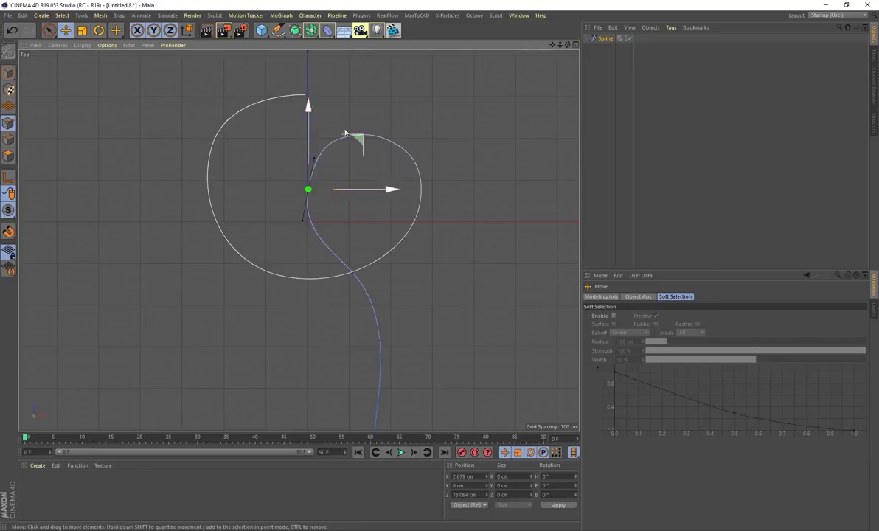
left_click_drag(314, 161, 312, 166)
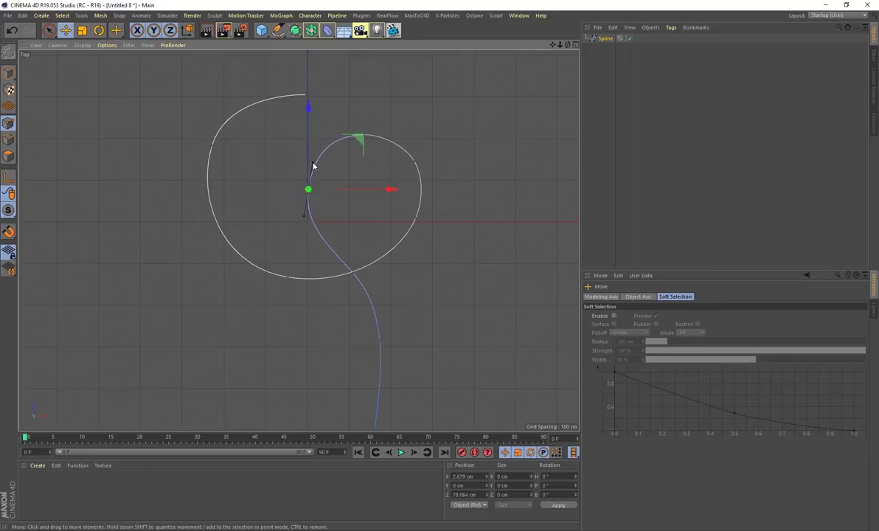
- Shift the tail's middle point slightly inward and upward, and select the bottom point of the outer curve
middle_click_drag(445, 280, 373, 278, "alt")
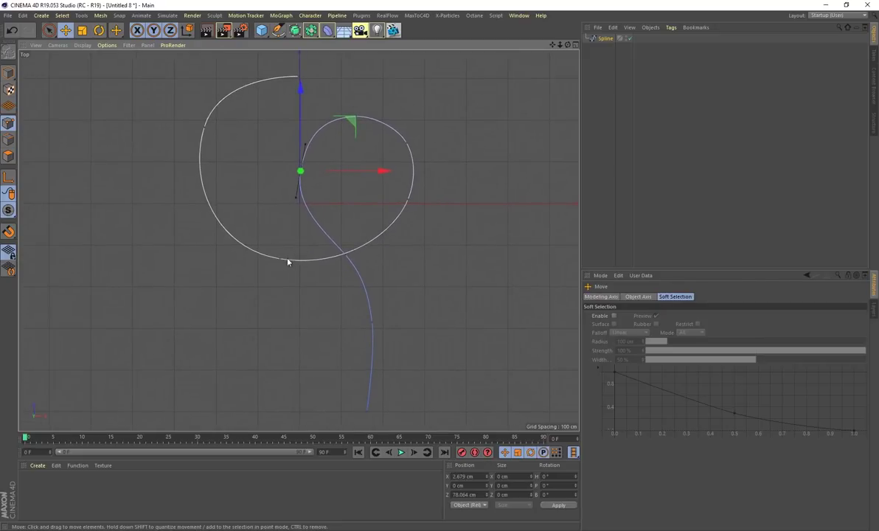
left_click(373, 323)
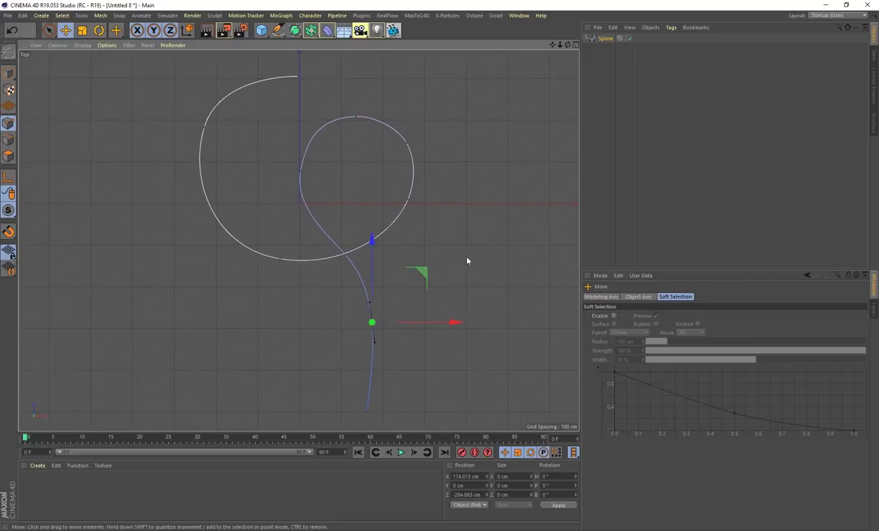
left_click_drag(446, 250, 426, 242)
left_click(279, 261)
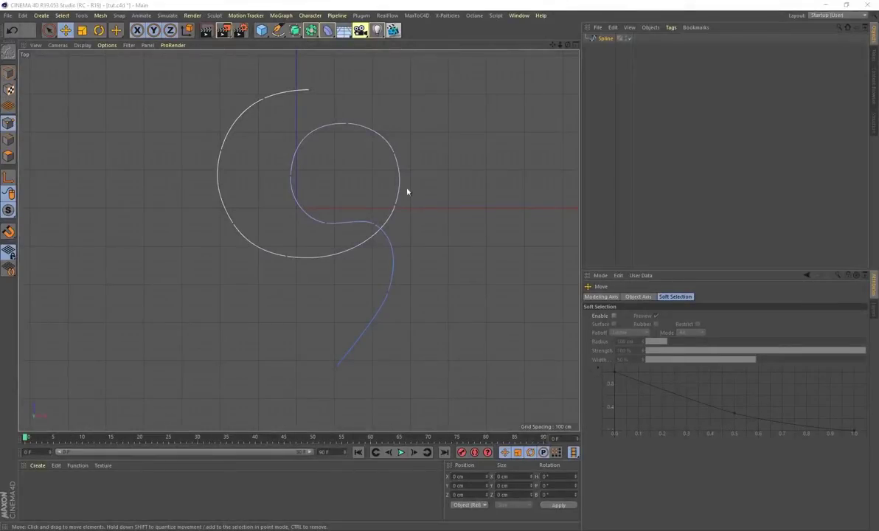
- Switch the viewport to the perspective camera and add a Circle spline
left_click(58, 45)
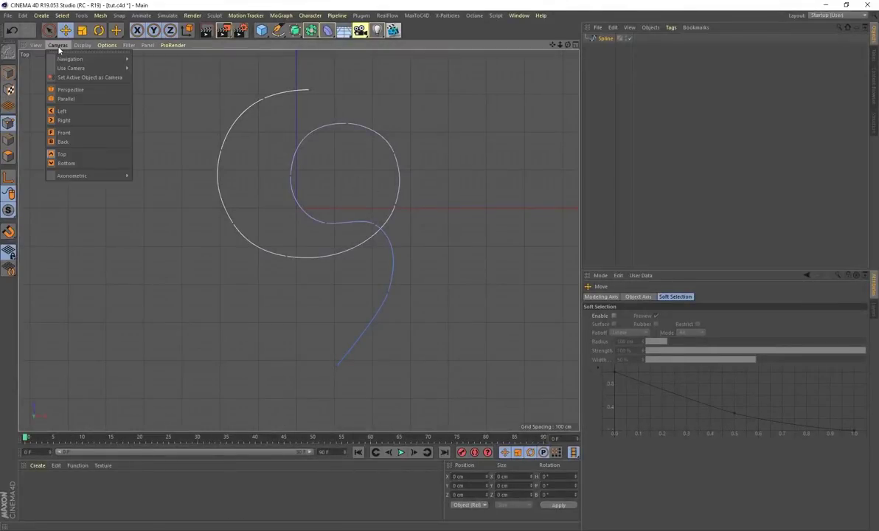
left_click(63, 86)
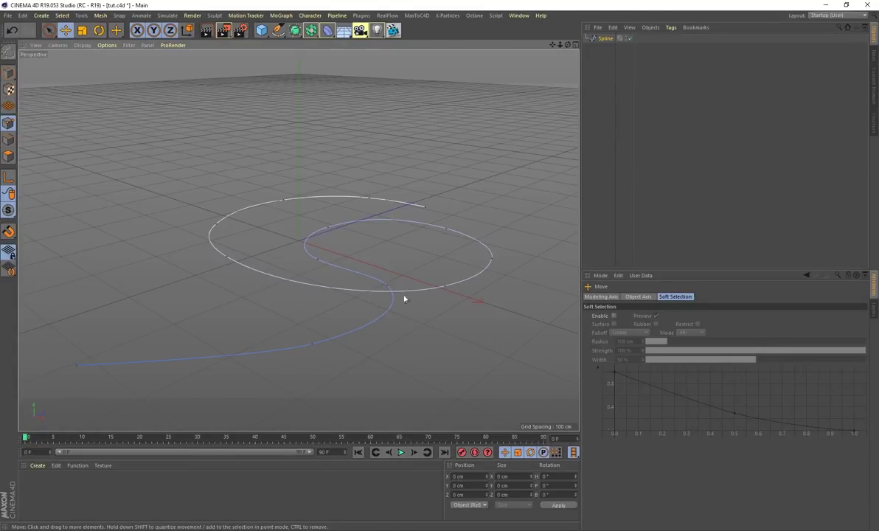
left_click(278, 30)
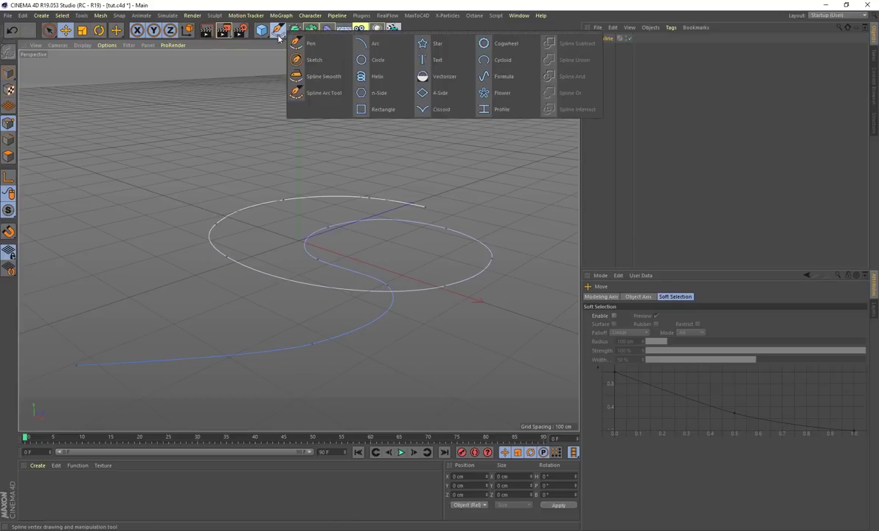
left_click(378, 60)
mouse_move(406, 140)
left_mouse_down("alt")
mouse_move(449, 139)
mouse_move(389, 143)
left_mouse_up("alt")
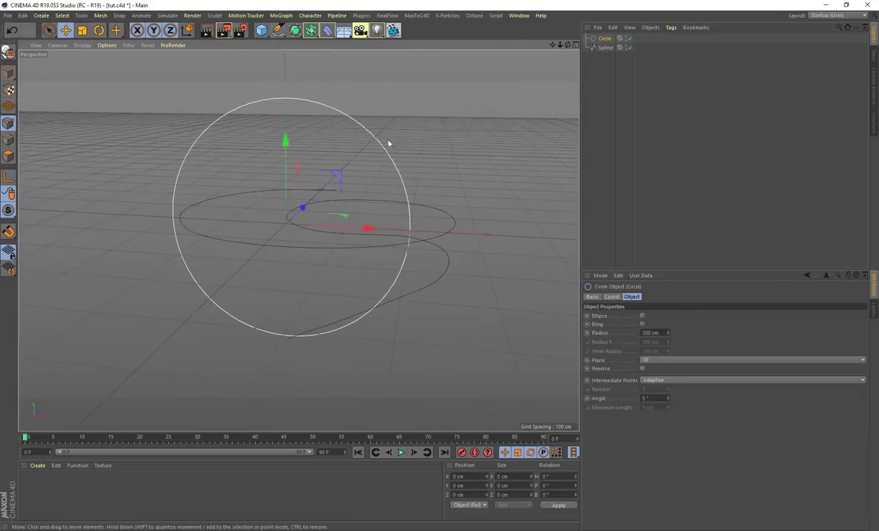
- Scale the circle down uniformly until it is a small cross-section compared with the spiral spline
key("t")
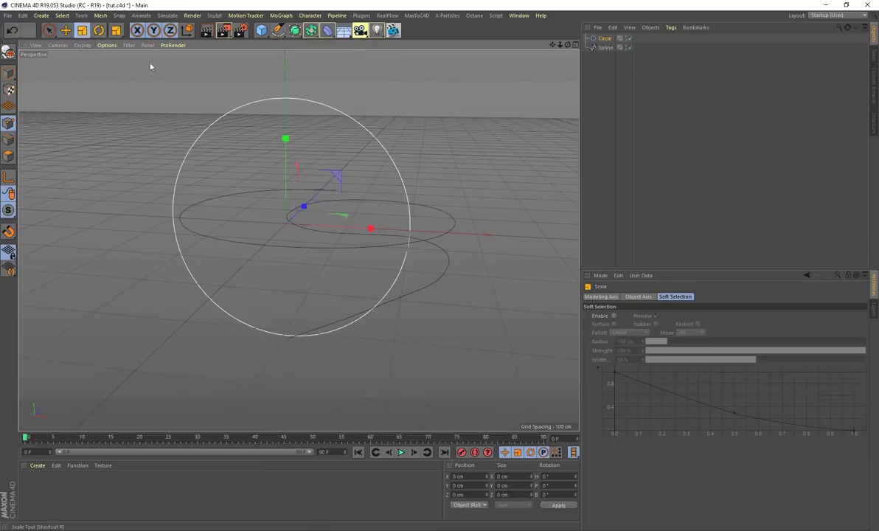
left_click_drag(439, 139, 334, 207)
left_click_drag(422, 161, 316, 281)
left_click_drag(430, 183, 388, 232)
left_click_drag(364, 161, 424, 147, "alt")
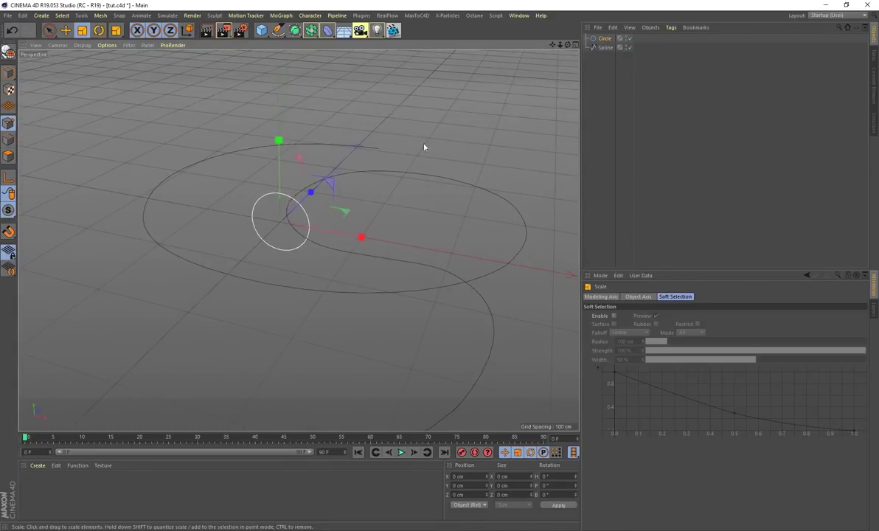
- Add a Sweep generator and nest the Circle and Spline under it to form a tube along the path
left_click(294, 29)
left_click(332, 76)
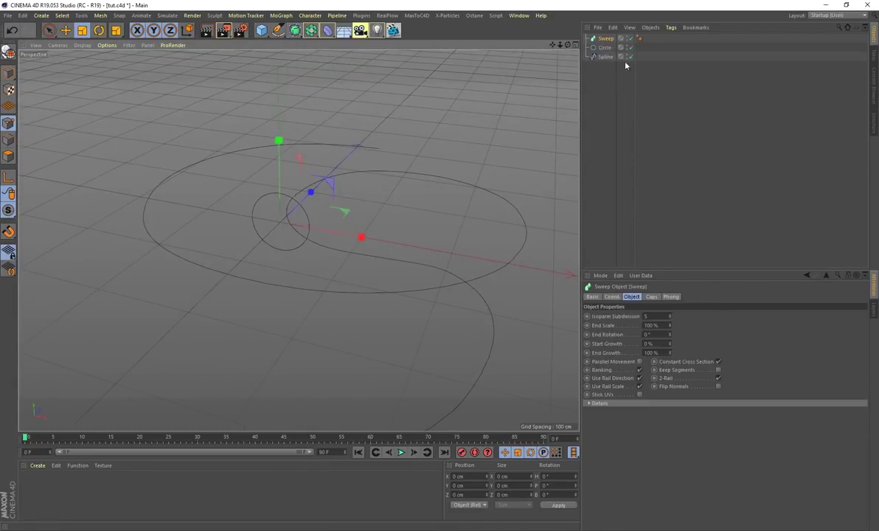
left_click(605, 47)
left_click(607, 56, "ctrl")
left_click_drag(610, 56, 605, 38)
left_click_drag(443, 233, 399, 193, "alt")
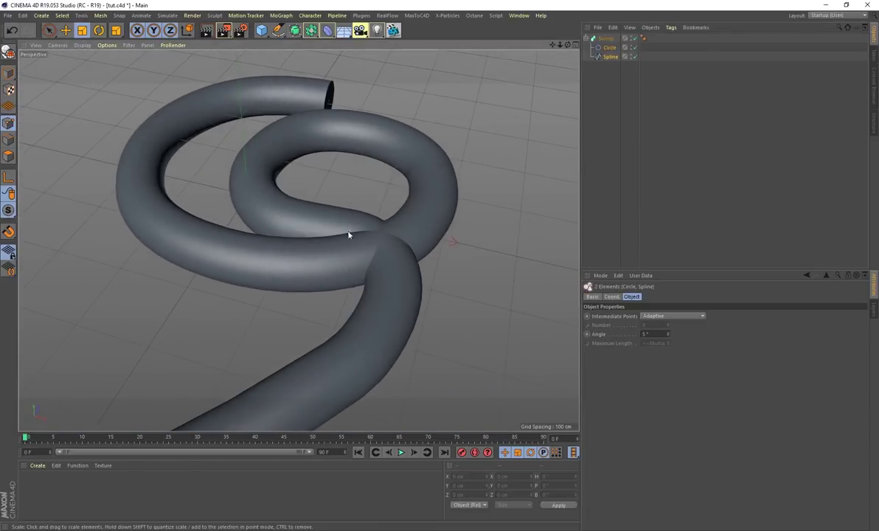
left_click_drag(277, 231, 222, 210, "alt")
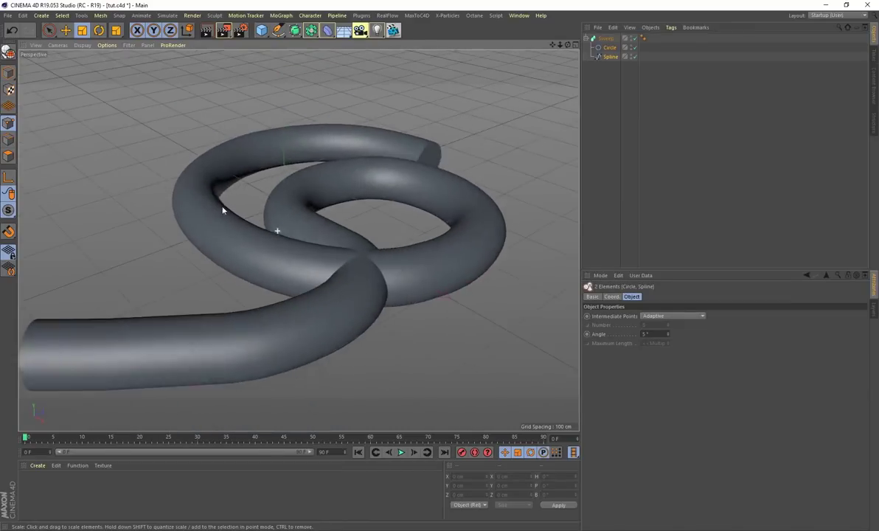
- With the Sweep temporarily disabled, select the spline's lower outer point, and try raising it to about Y 79 cm
left_click(634, 38)
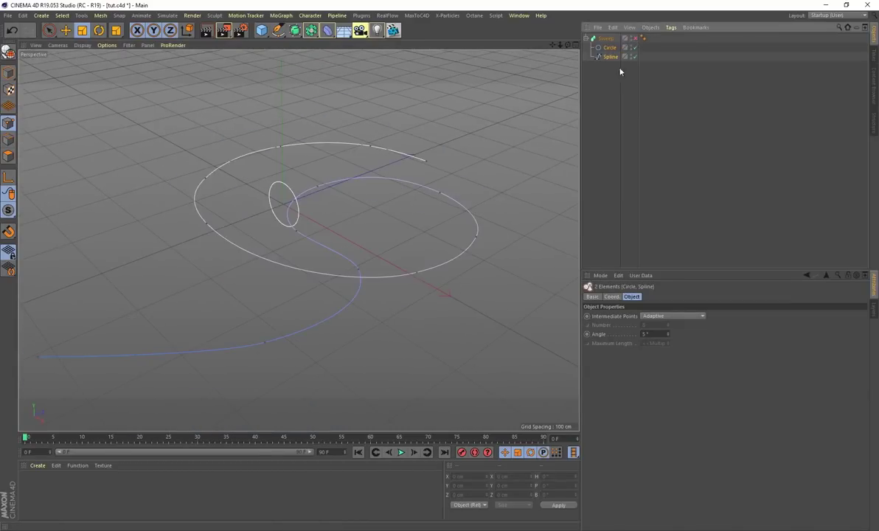
left_click(611, 57)
left_click(359, 270)
left_click(207, 226)
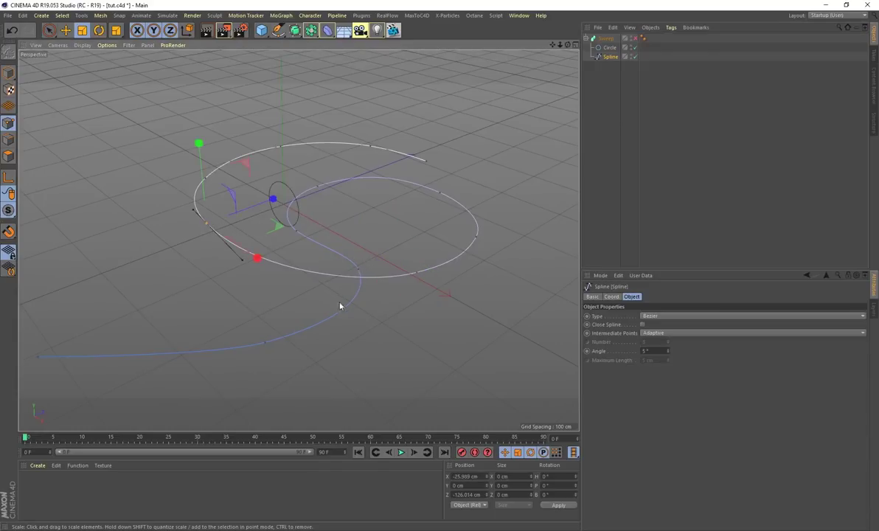
left_click_drag(228, 228, 494, 273, "alt")
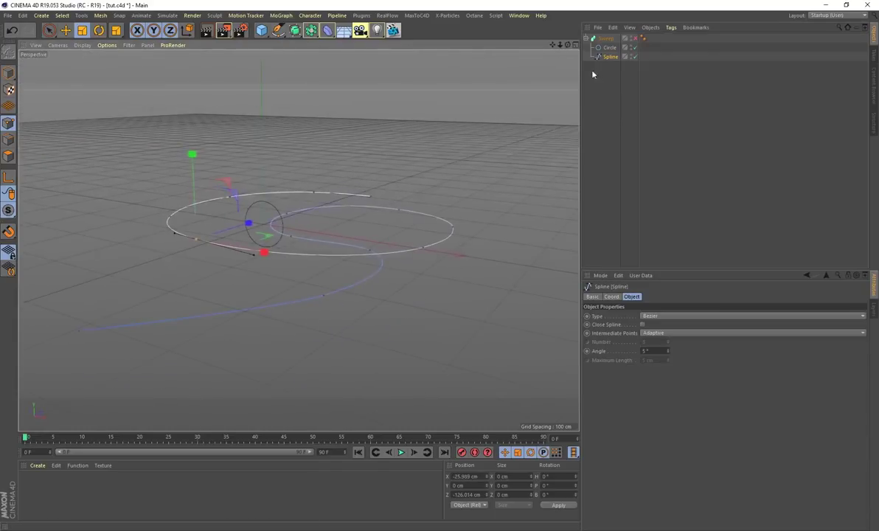
left_click(636, 38)
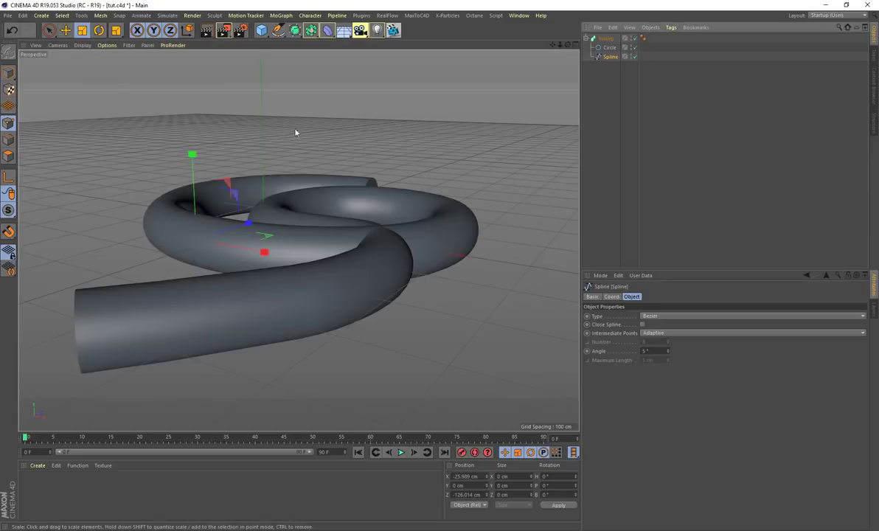
left_click(65, 30)
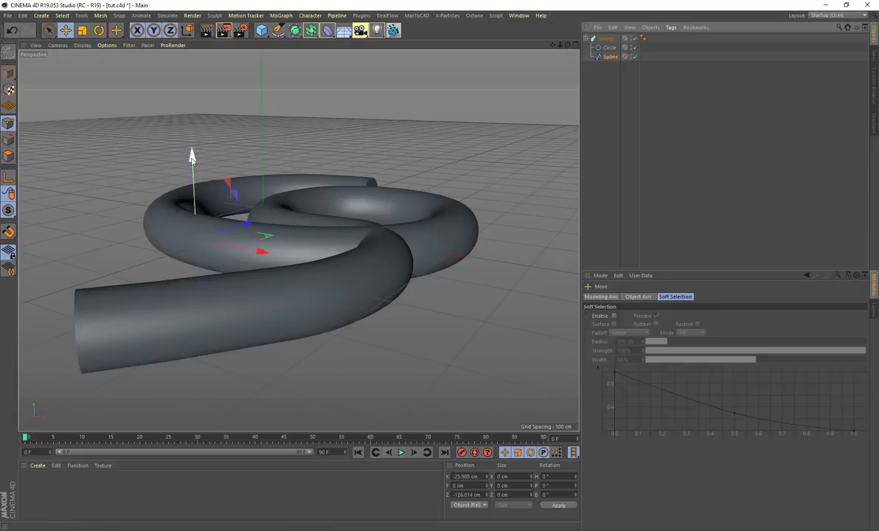
left_click_drag(190, 156, 196, 97)
left_click_drag(337, 137, 395, 247, "alt")
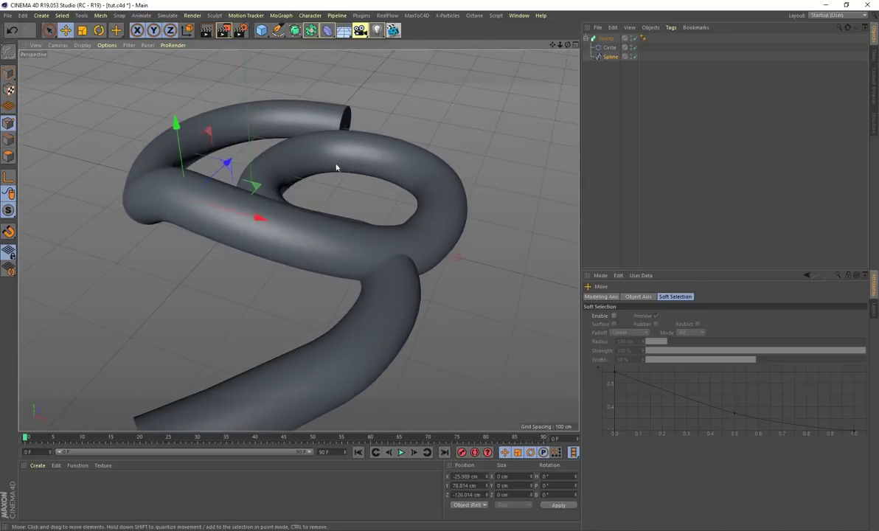
key("ctrl+z")
left_click_drag(324, 203, 502, 221, "alt")
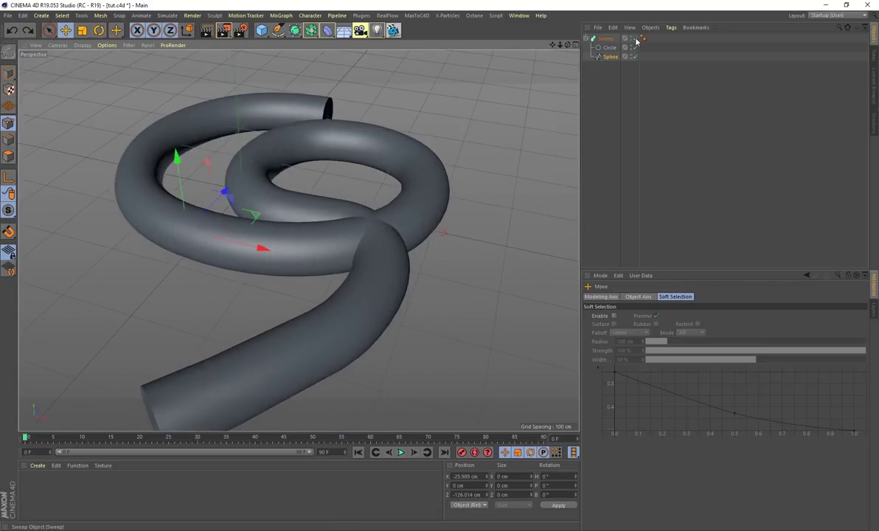
- With the Sweep temporarily disabled, select the spline point where the tube crosses its outer loop, and raise it to about Y 64.5 cm
left_click(635, 39)
left_click_drag(361, 235, 424, 259)
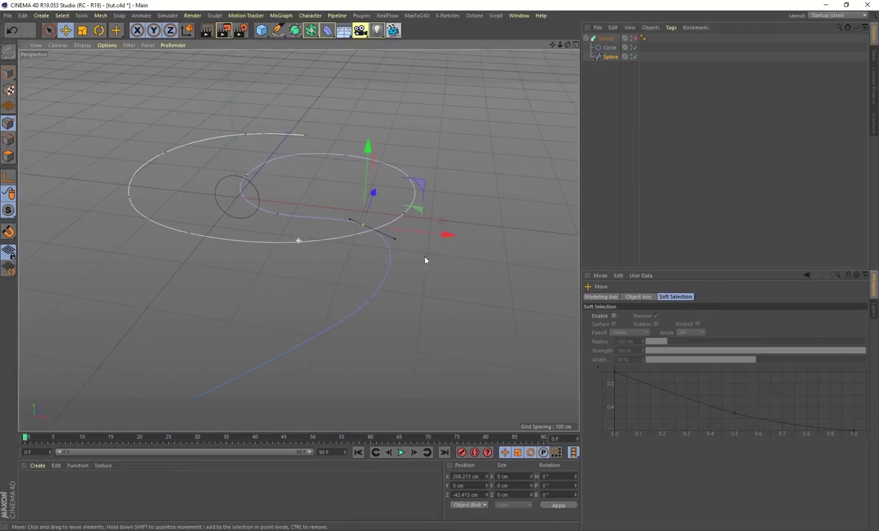
left_click(635, 39)
left_click_drag(499, 130, 522, 105, "alt")
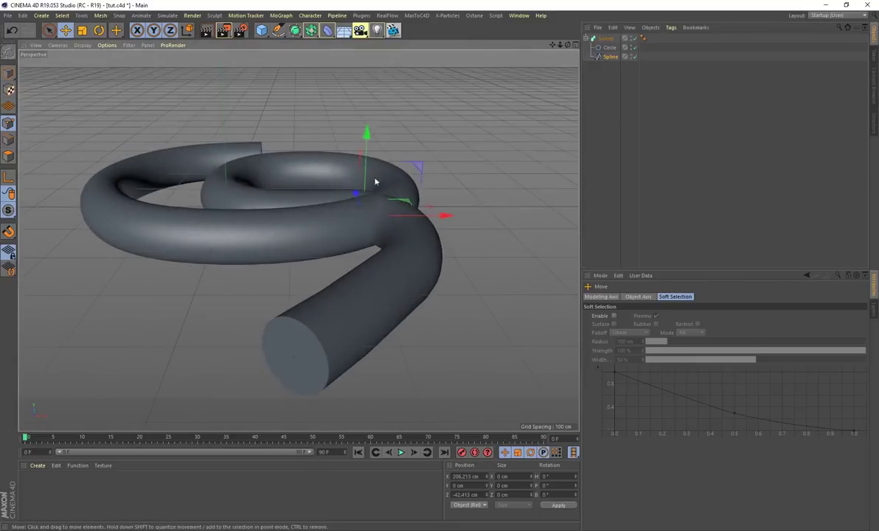
left_click_drag(369, 155, 370, 201)
left_click_drag(206, 218, 378, 191, "alt")
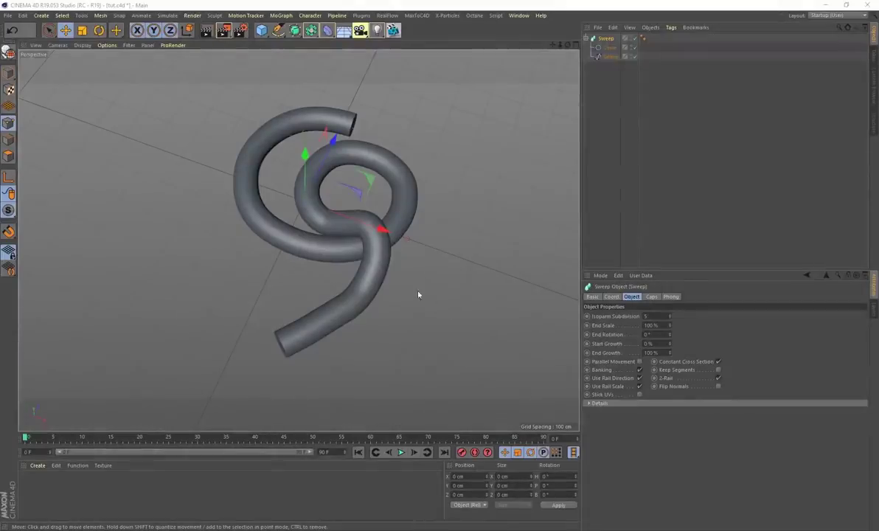
- Duplicate the Sweep tube and rotate the copy's heading to about -90°
left_click_drag(314, 237, 449, 151, "alt")
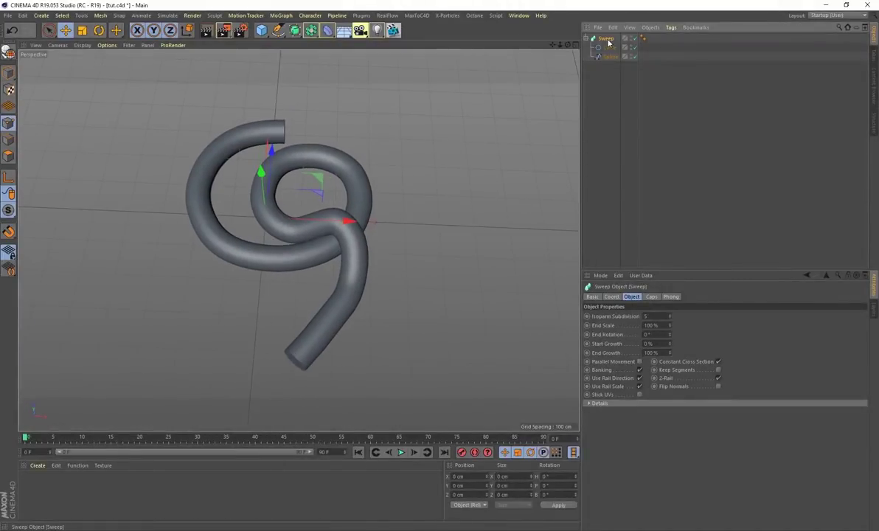
key("ctrl+c")
key("ctrl+v")
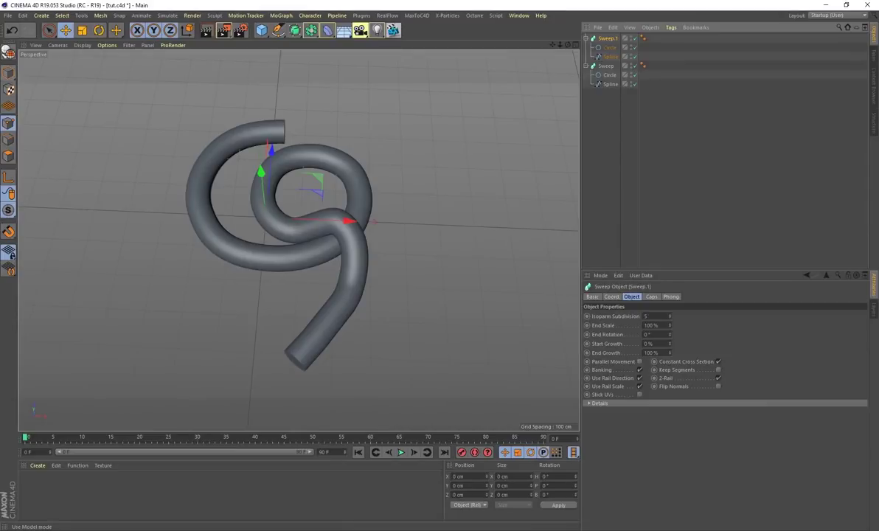
left_click(99, 30)
left_click_drag(287, 273, 197, 250)
key("e")
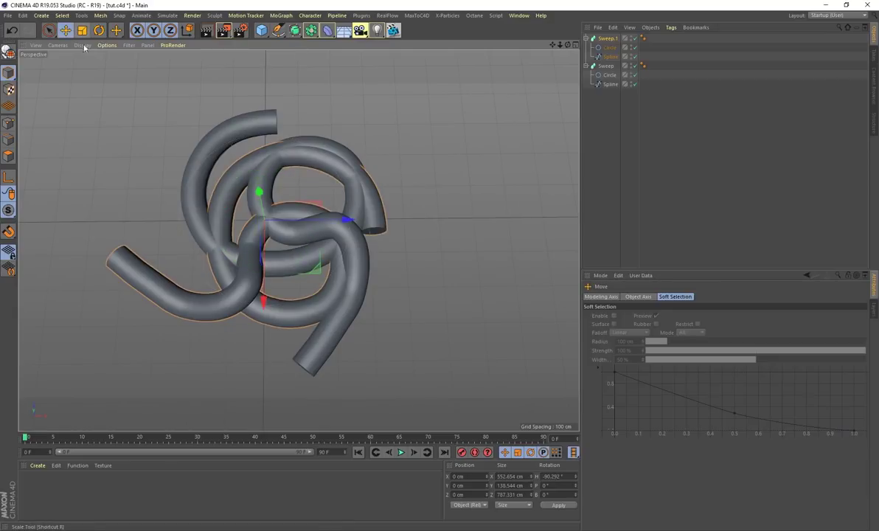
- Move the rotated copy back to about Z 281 cm so its loops overlap the original tube
left_click_drag(264, 298, 247, 210)
middle_click_drag(413, 253, 419, 300, "alt")
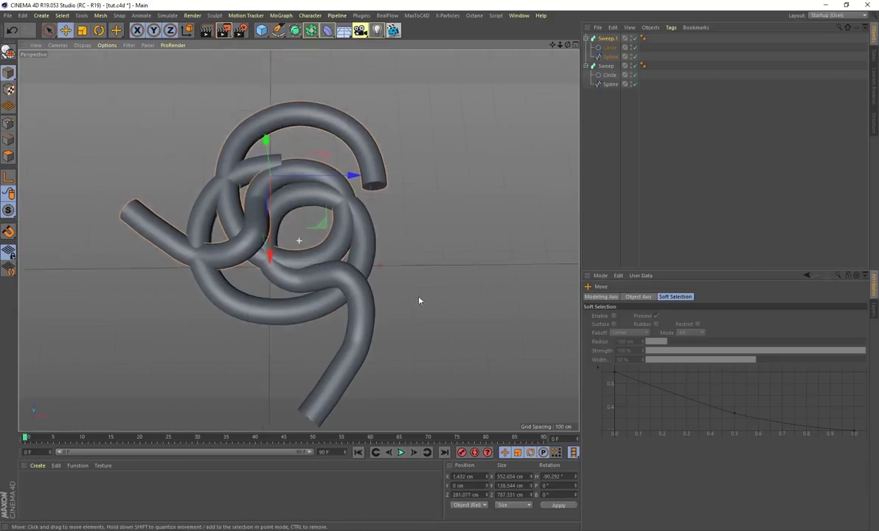
scroll(419, 300, "up", 3)
left_click_drag(412, 300, 390, 216, "alt")
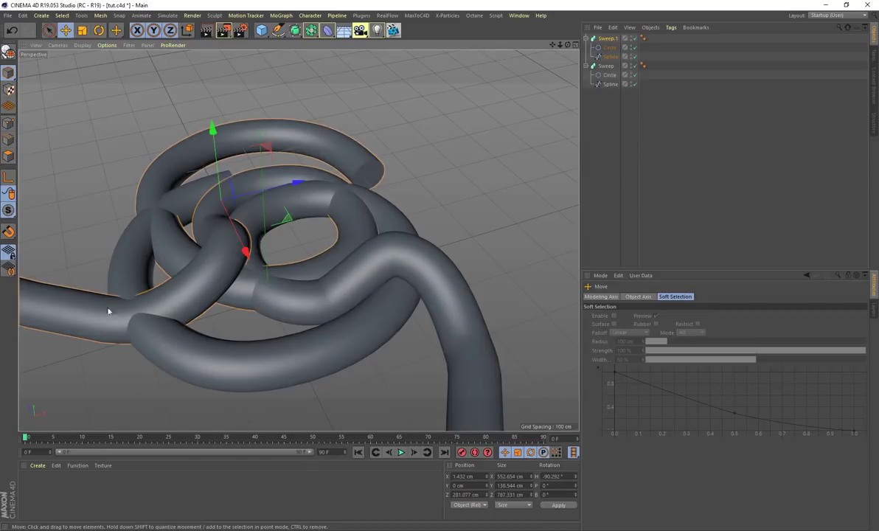
left_click_drag(412, 220, 476, 151, "alt")
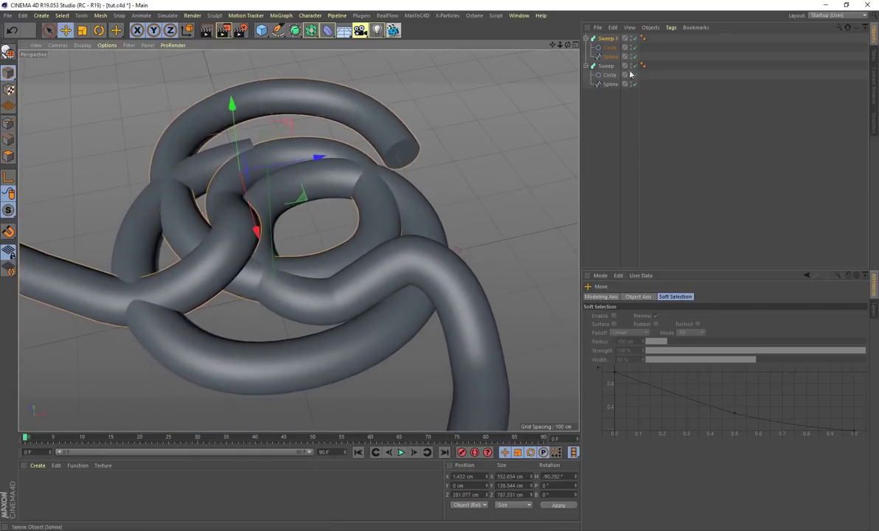
- Open the original tube's Spline for point editing, disabling its Sweep only while checking the raised crossing point
left_click(606, 67)
right_click_drag(537, 180, 641, 78, "alt")
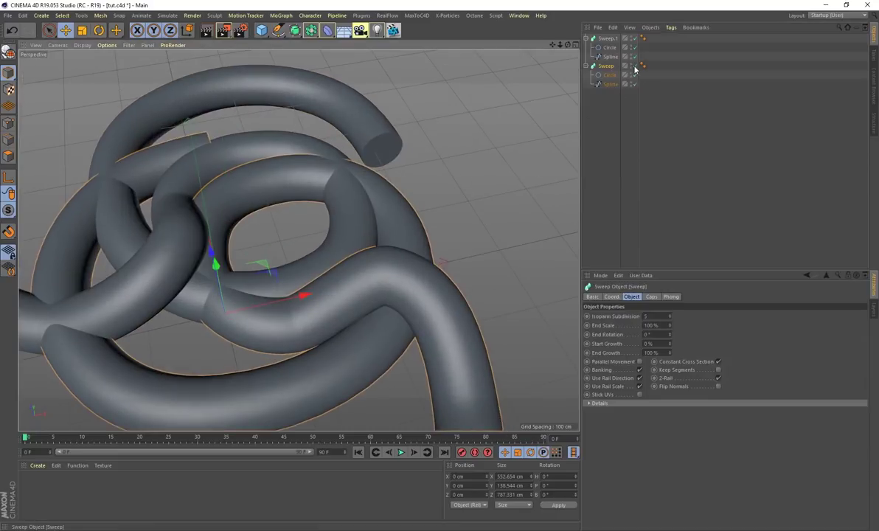
left_click(634, 65)
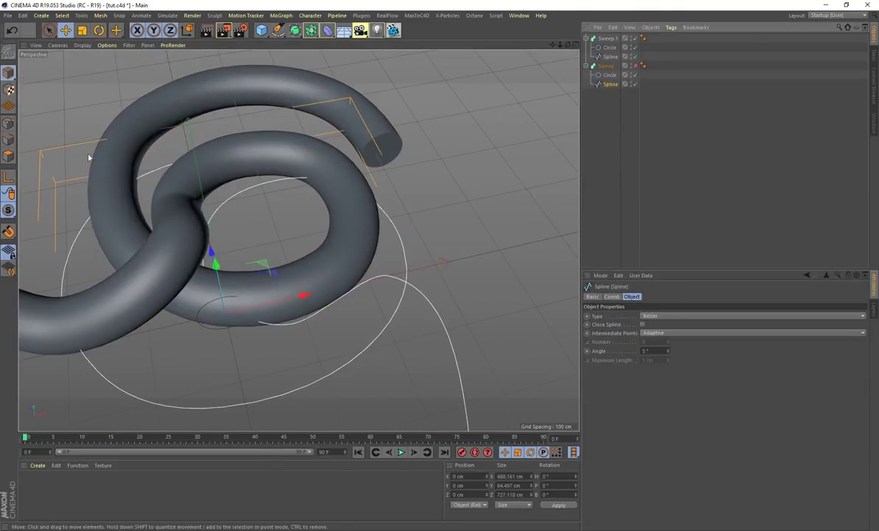
left_click(8, 124)
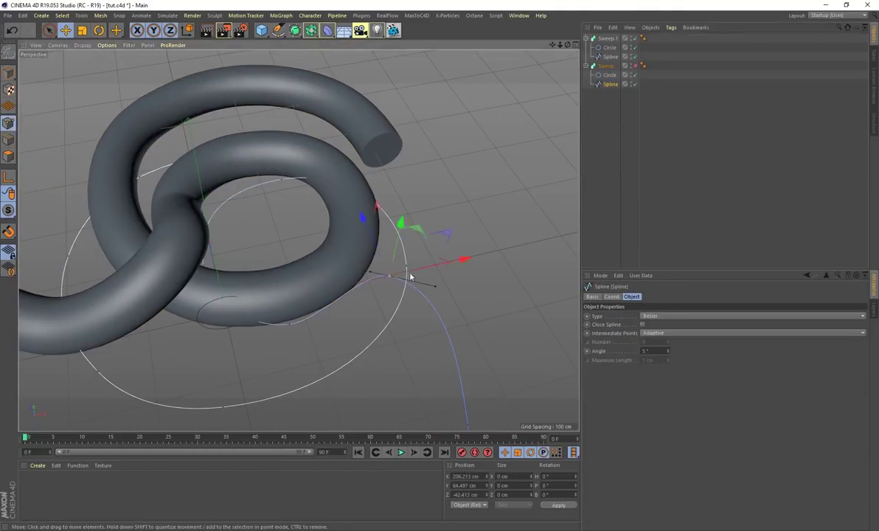
left_click_drag(384, 259, 447, 145, "alt")
left_click(634, 65)
left_click_drag(455, 176, 413, 131)
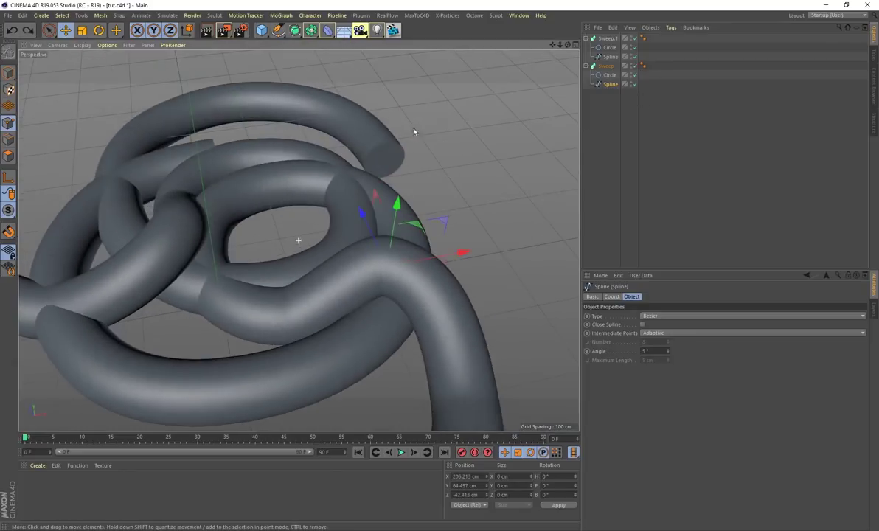
- Display the tubes as lines and raise the original spline's crossing point further, to about Y 72 cm
left_click(82, 45)
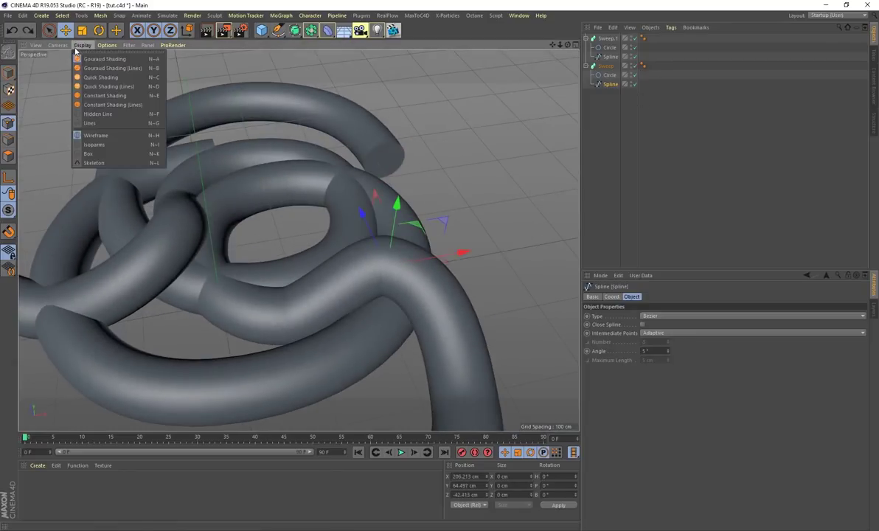
left_click(90, 123)
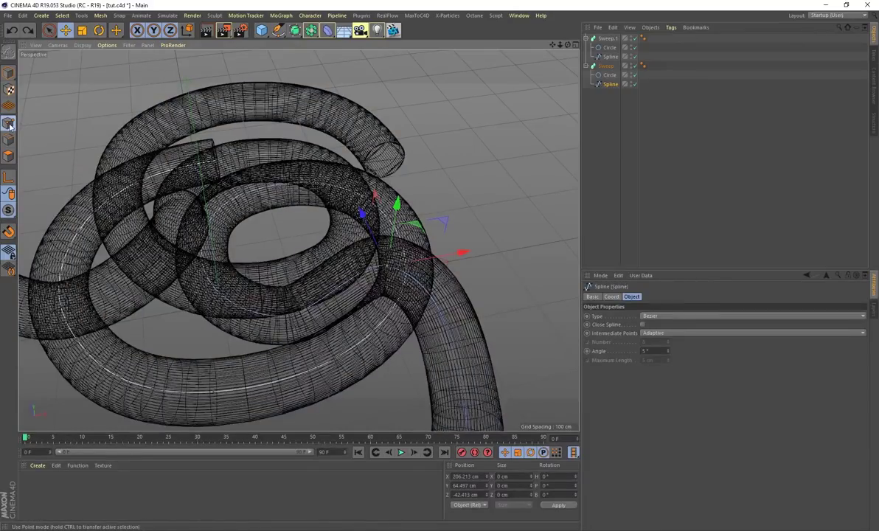
left_click_drag(446, 202, 362, 341, "alt")
left_click_drag(395, 277, 404, 130, "alt")
left_click_drag(385, 222, 495, 298, "alt")
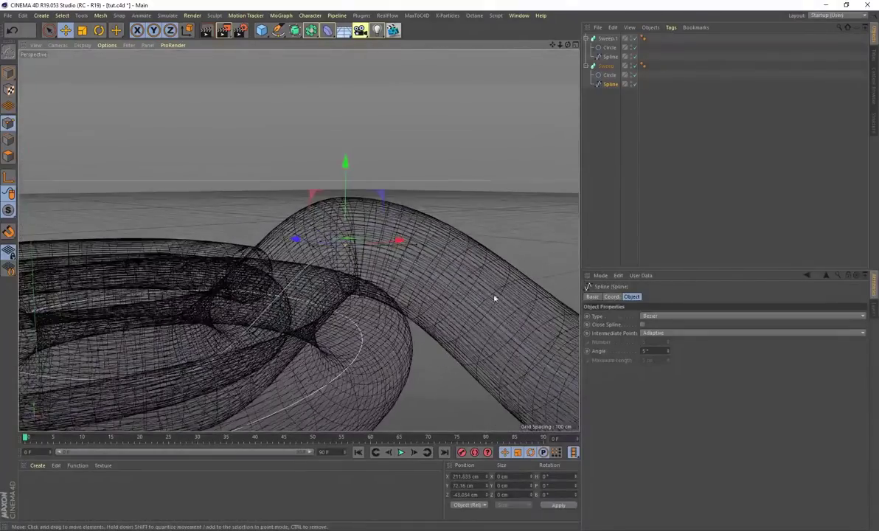
left_click_drag(374, 236, 488, 261, "alt")
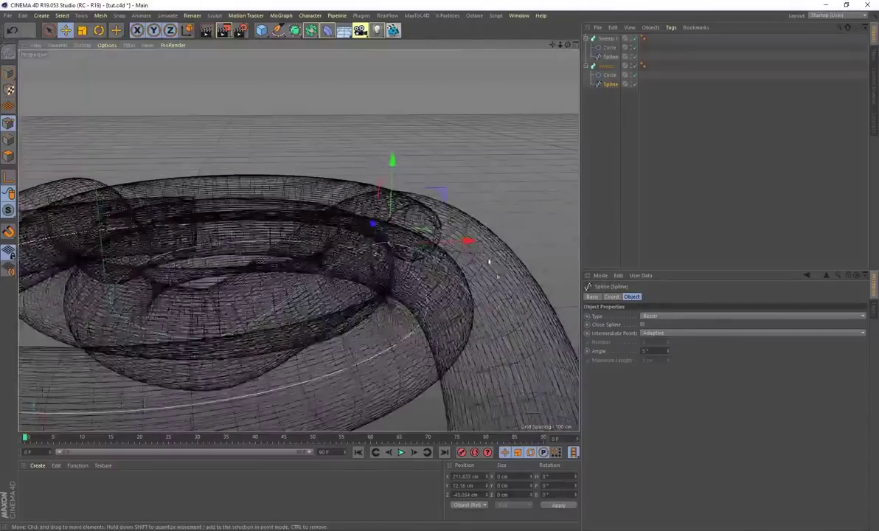
- Inspect the overlap at the inner loop and restore Gouraud shading in the viewport
left_click_drag(364, 225, 195, 260, "alt")
left_click_drag(488, 326, 220, 122, "alt")
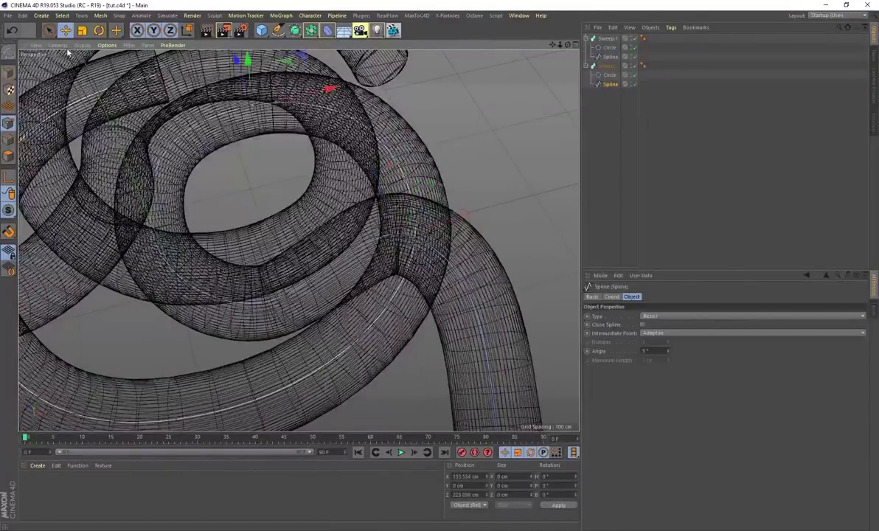
left_click(58, 45)
mouse_move(82, 45)
left_click(87, 64)
mouse_move(488, 152)
left_mouse_down("alt")
mouse_move(481, 106)
mouse_move(329, 181)
mouse_move(391, 133)
mouse_move(468, 102)
mouse_move(407, 111)
mouse_move(436, 188)
mouse_move(296, 241)
mouse_move(356, 256)
mouse_move(383, 238)
left_mouse_up("alt")
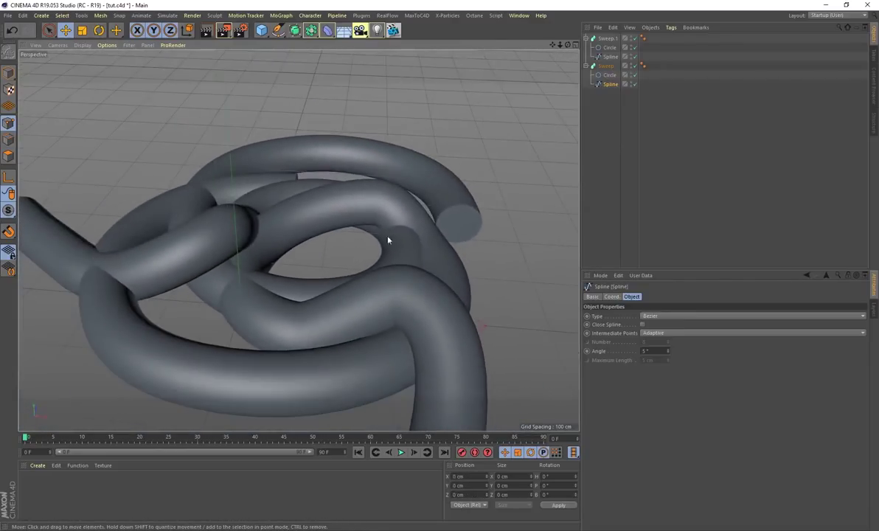
- With the Sweeps temporarily disabled, select the original spline's point on the inner loop's outer side and raise it to about Y 46 cm
left_click(634, 67)
left_click_drag(465, 224, 465, 265, "alt")
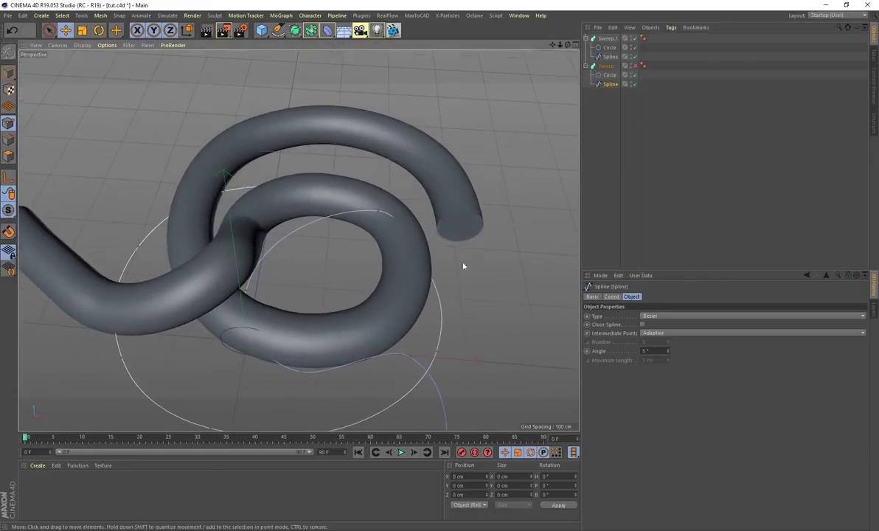
left_click(633, 39)
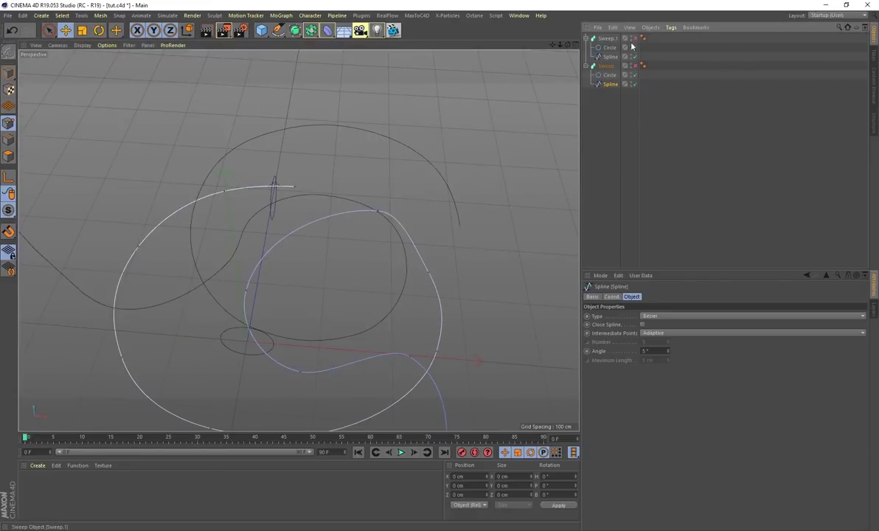
left_click(428, 275)
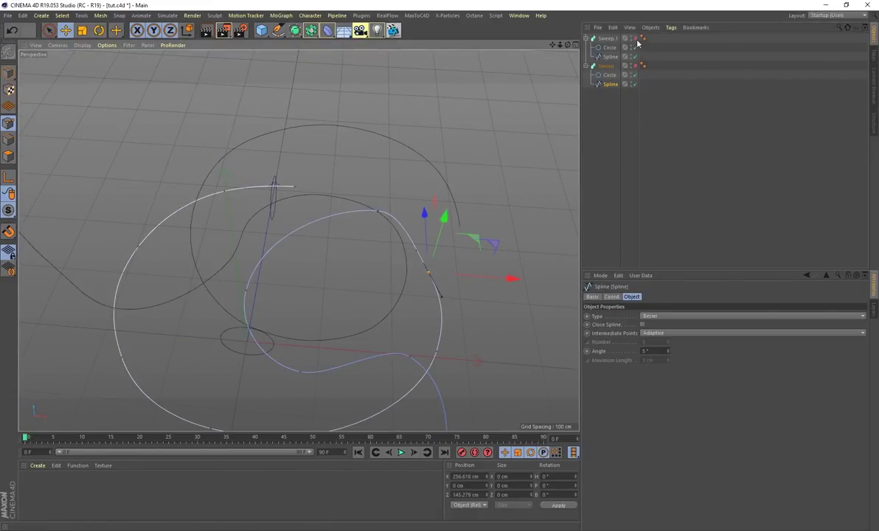
left_click(633, 38)
left_click_drag(477, 249, 492, 207, "alt")
left_click(626, 66)
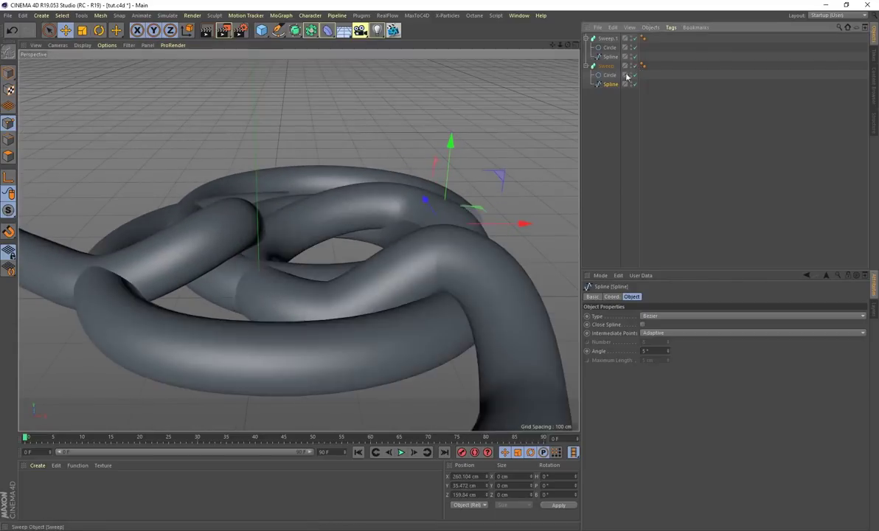
left_click_drag(491, 155, 488, 149)
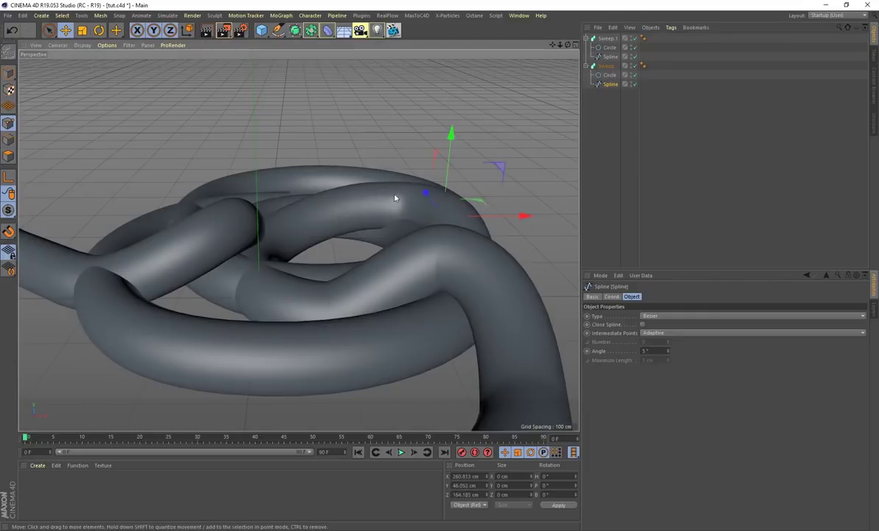
- Select the neighbouring point at the far end of the original inner loop and raise it to about Y 58 cm
left_click(633, 66)
left_click(377, 204)
left_click_drag(485, 144, 474, 211)
left_click(633, 66)
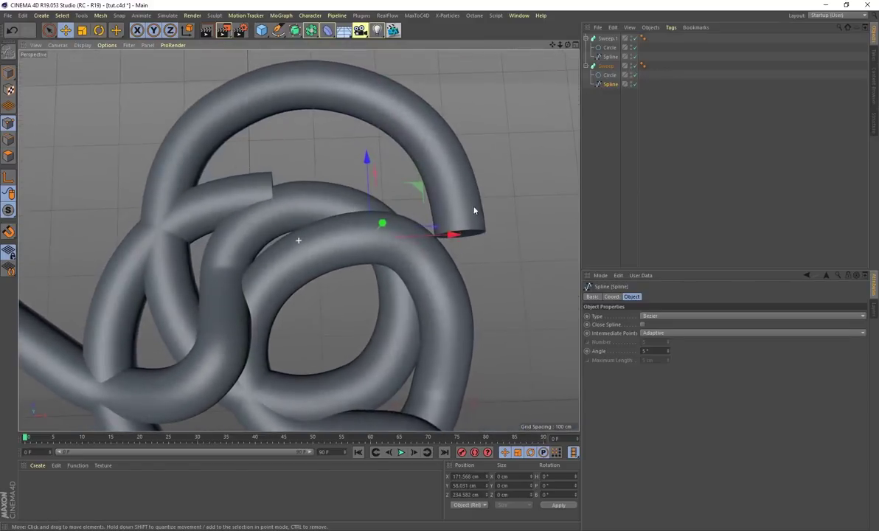
- Examine the two interwoven tubes from above and from low angles, checking the crossings for intersections
left_click_drag(436, 323, 338, 209, "alt")
left_click_drag(434, 283, 330, 264, "alt")
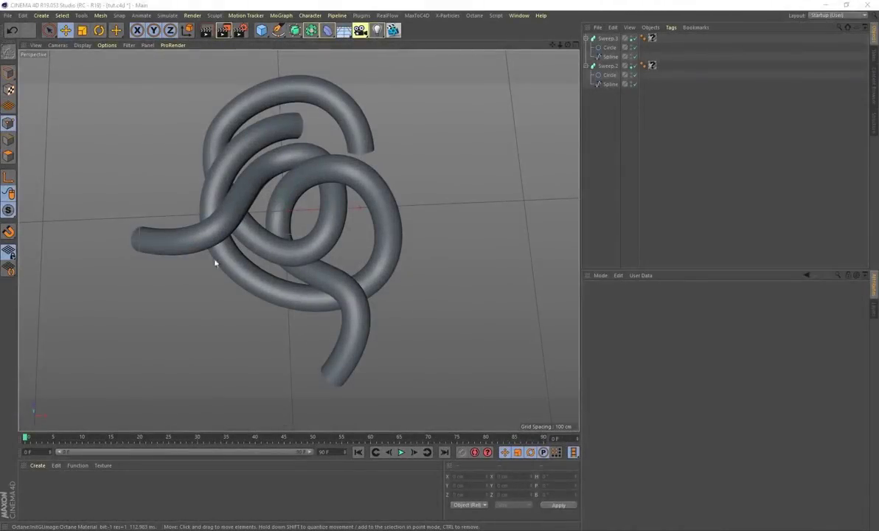
left_click_drag(313, 232, 388, 237, "alt")
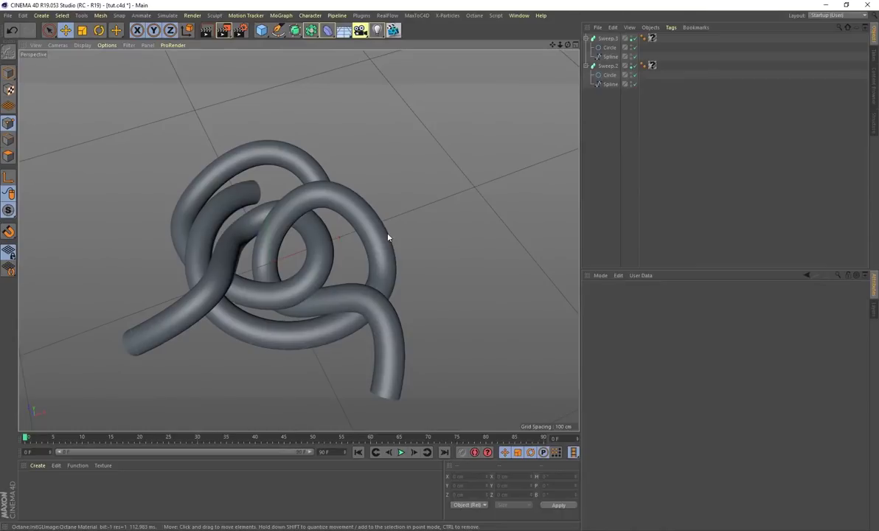
left_click_drag(396, 273, 381, 240, "alt")
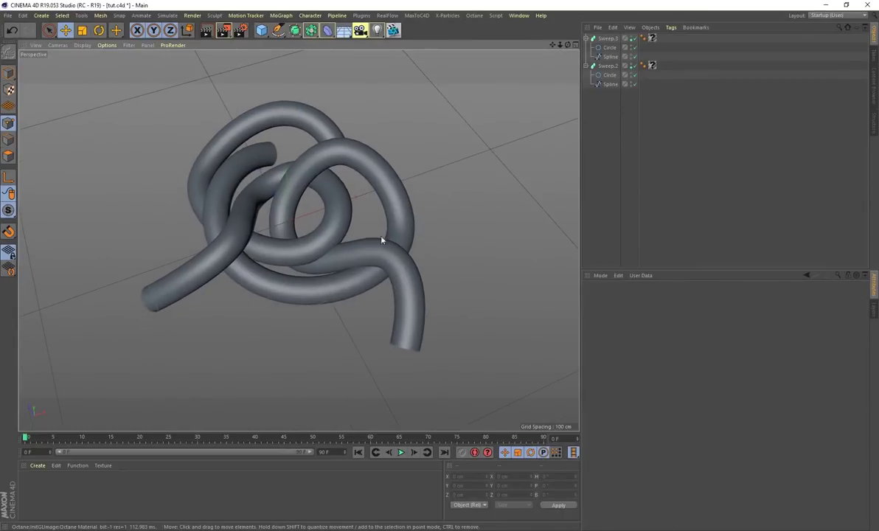
left_click_drag(301, 265, 289, 199, "alt")
left_click_drag(378, 196, 354, 177, "alt")
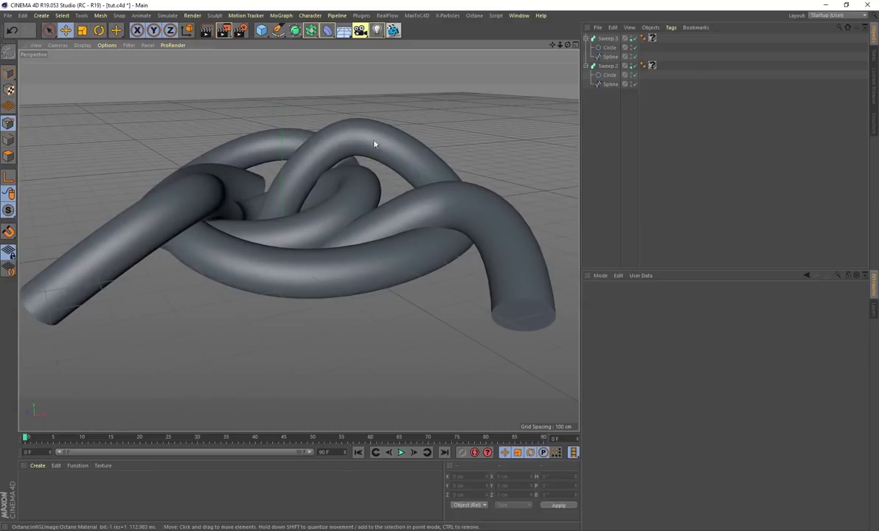
left_click_drag(409, 161, 335, 265, "alt")
left_click_drag(378, 241, 187, 229, "alt")
left_click_drag(241, 296, 425, 182, "alt")
- Disable both Sweeps to examine the bare splines from above, and re-enable them
left_click(635, 38)
left_click(633, 65)
left_click_drag(497, 150, 289, 163, "alt")
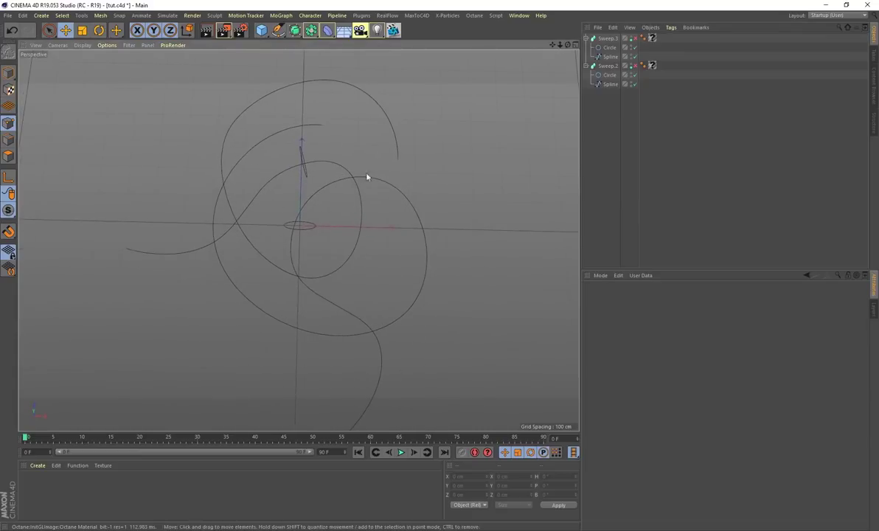
left_click(633, 38)
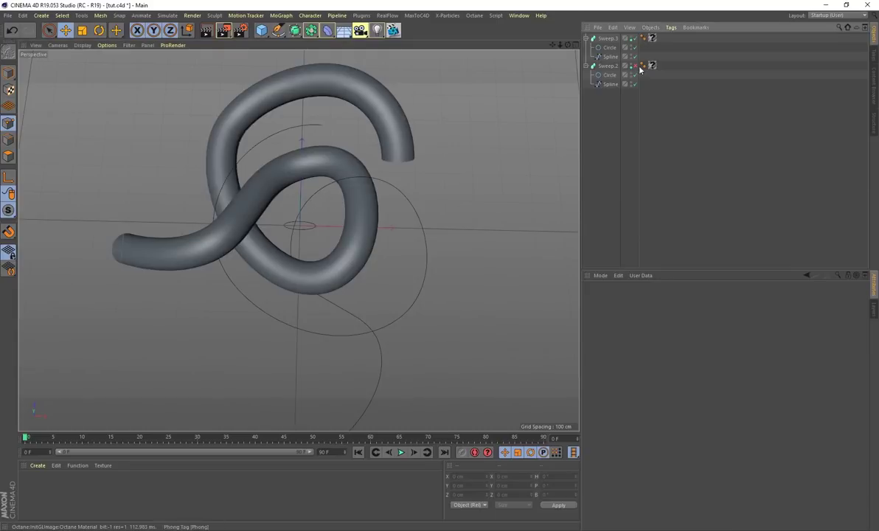
left_click(633, 65)
left_click_drag(576, 127, 380, 252, "alt")
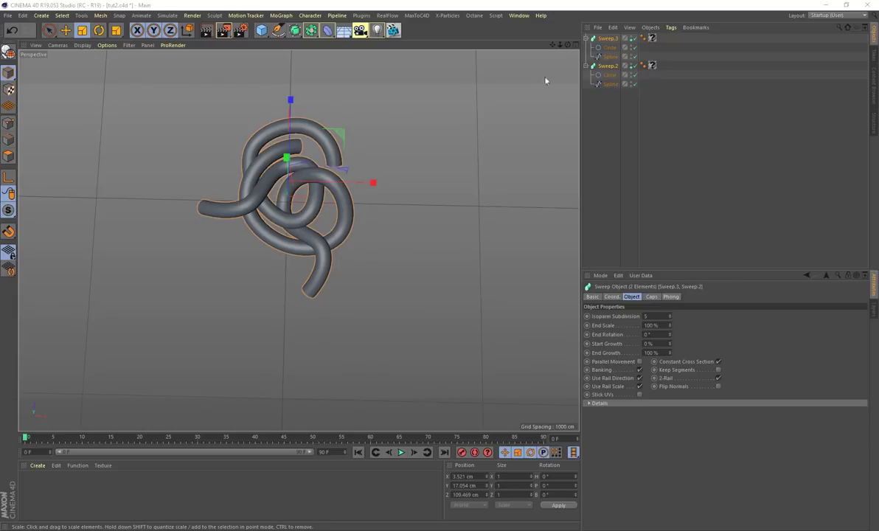
- Add a plane to the scene and scale it uniformly to about 1912 cm by 1912 cm under the tubes
left_click_drag(416, 239, 392, 202)
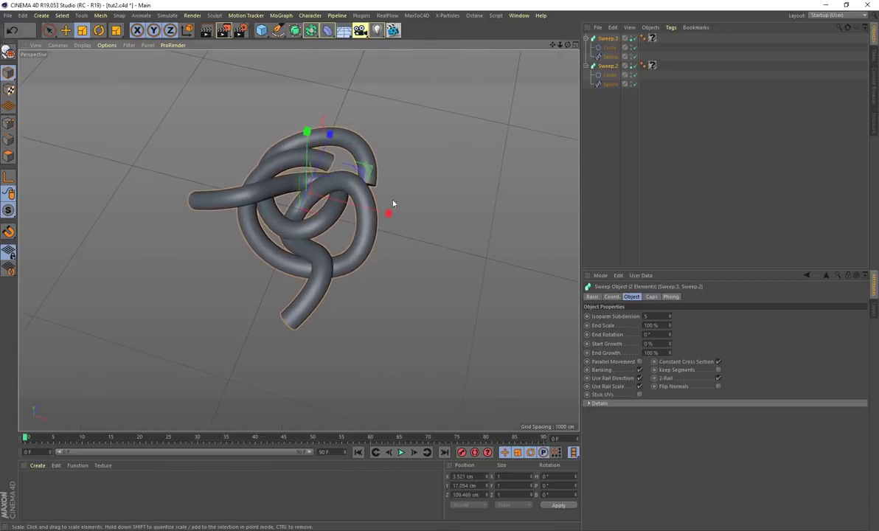
left_click(263, 32)
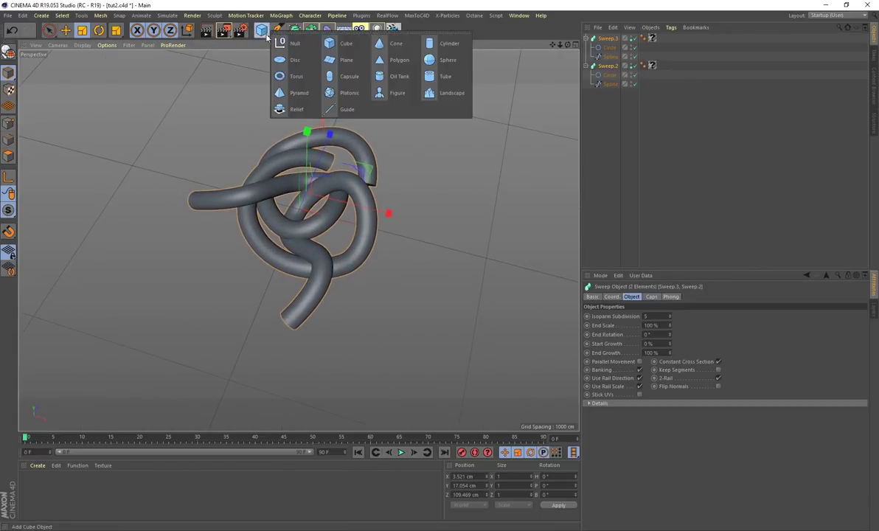
left_click(346, 60)
left_click_drag(430, 191, 412, 204, "alt")
key("t")
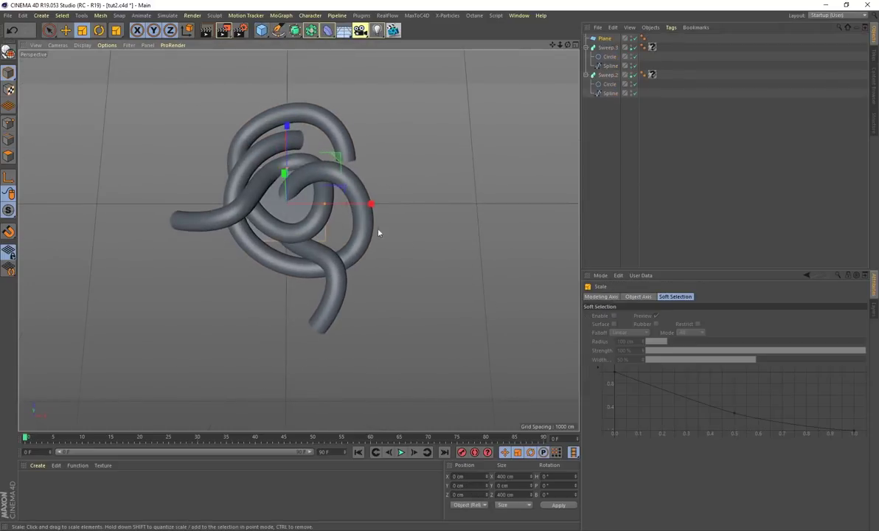
left_click_drag(384, 230, 549, 220)
- Lower the plane beneath the tubes to about Y -73.6 cm
left_click_drag(412, 309, 381, 261, "alt")
key("e")
left_click_drag(258, 287, 292, 311, "alt")
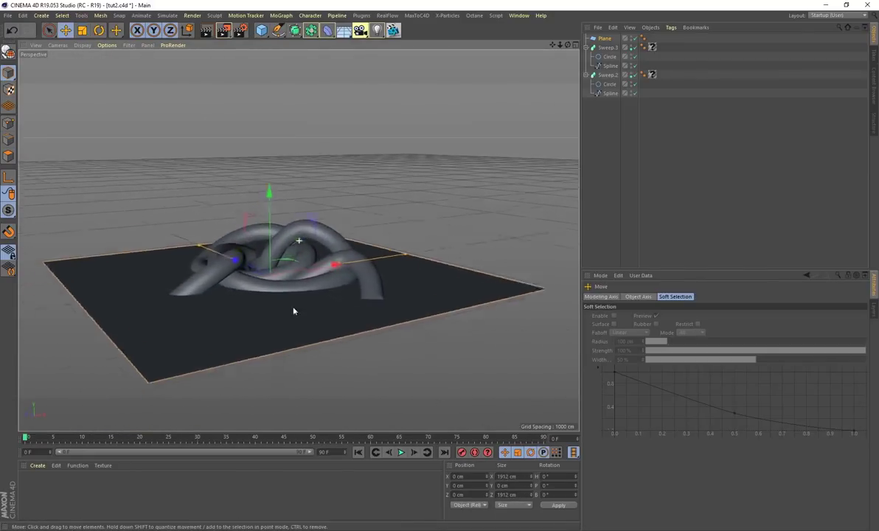
scroll(293, 309, "up", 3)
left_click_drag(273, 175, 280, 195)
left_click_drag(428, 163, 395, 156, "alt")
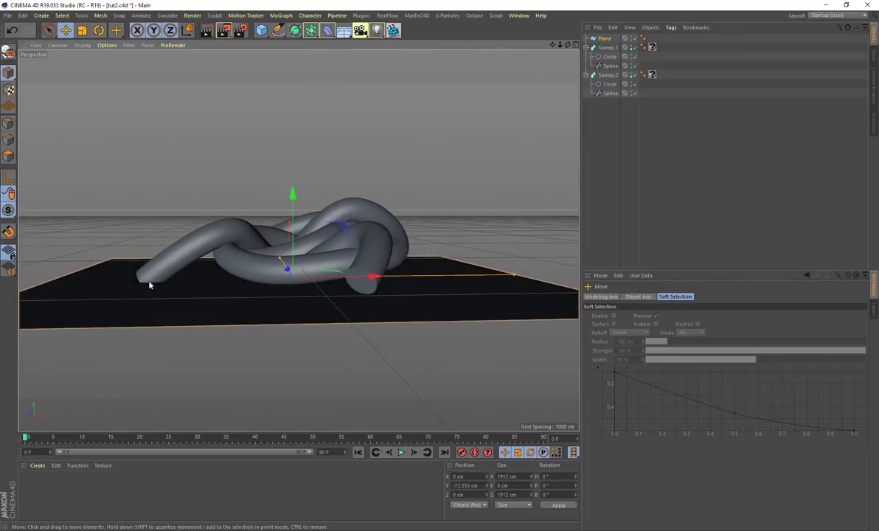
- Check the tubes' contact with the plane from low angles and adjust the plane's height to about Y -93.2 cm
left_click_drag(183, 279, 362, 289, "alt")
left_click_drag(306, 156, 435, 177, "alt")
scroll(304, 219, "up", 2)
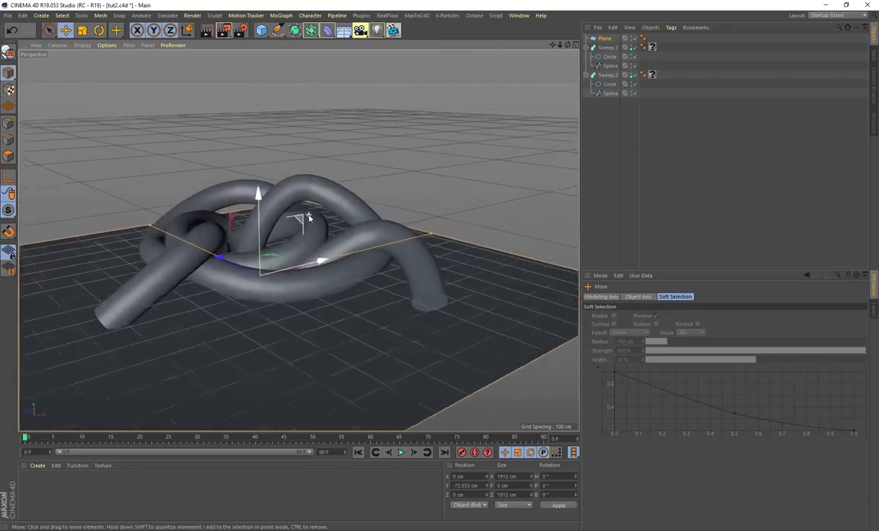
left_click_drag(305, 219, 396, 185, "alt")
scroll(288, 284, "up", 3)
left_click_drag(287, 286, 224, 245, "alt")
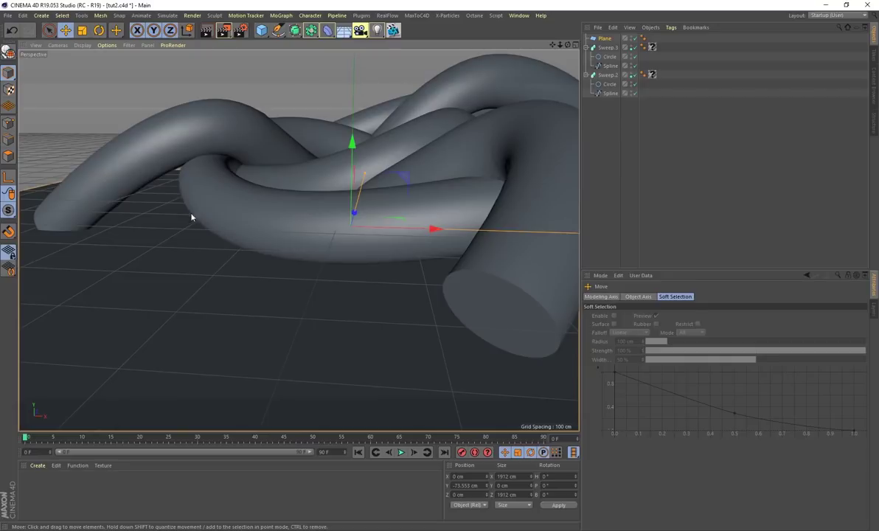
left_click_drag(202, 226, 279, 191, "alt")
left_click_drag(380, 172, 386, 194, "alt")
left_click_drag(273, 183, 274, 175)
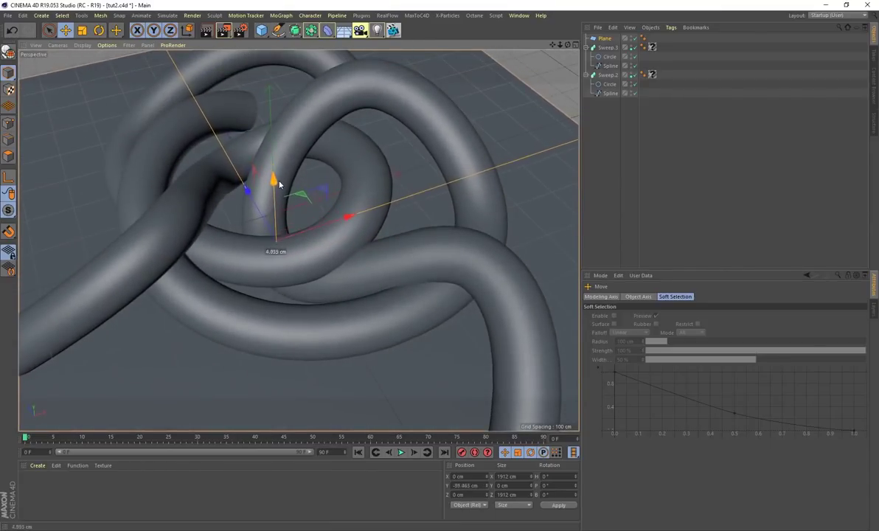
left_click_drag(367, 267, 332, 333, "alt")
scroll(335, 323, "down", 7)
middle_click_drag(340, 308, 308, 255, "alt")
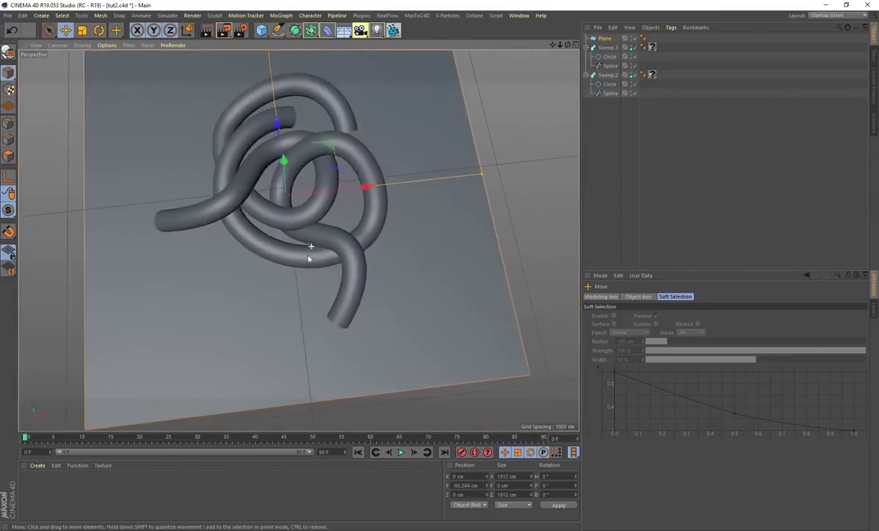
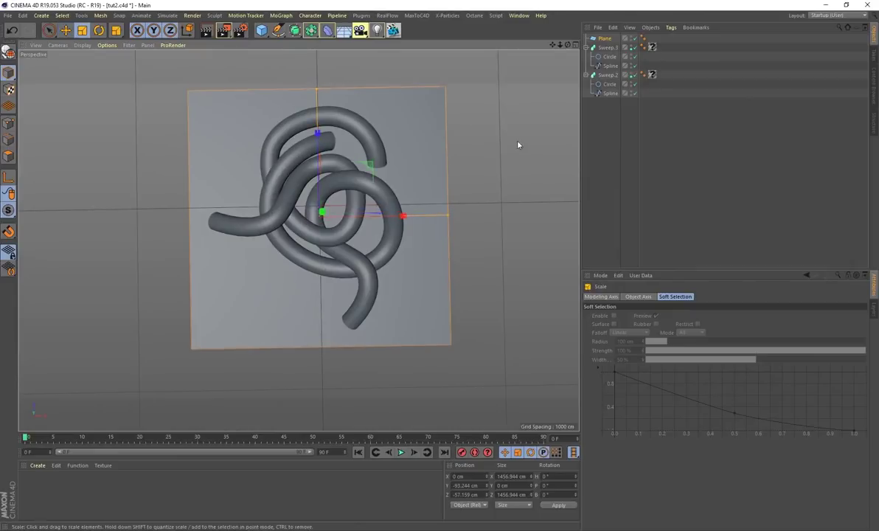
- Launch the Octane Live Viewer and add an Octane Arealight, keeping the viewer window clear of the viewport
left_click(360, 15)
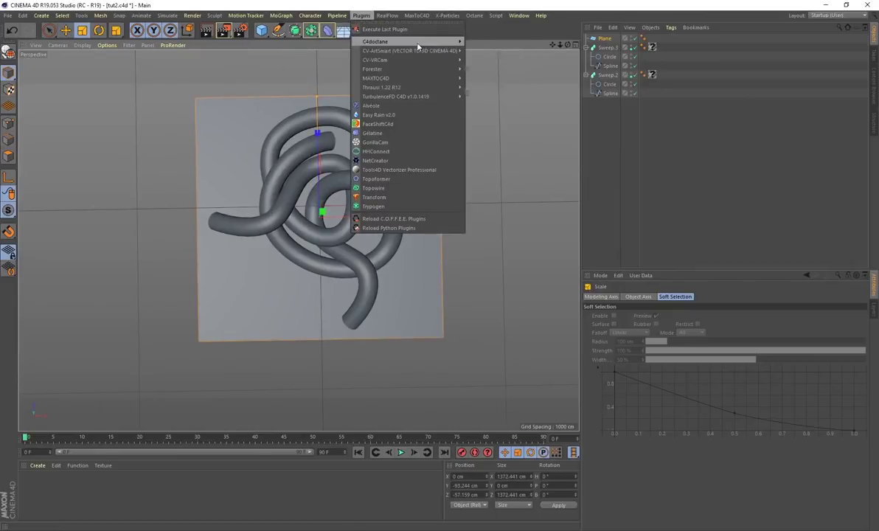
mouse_move(379, 42)
left_click(496, 54)
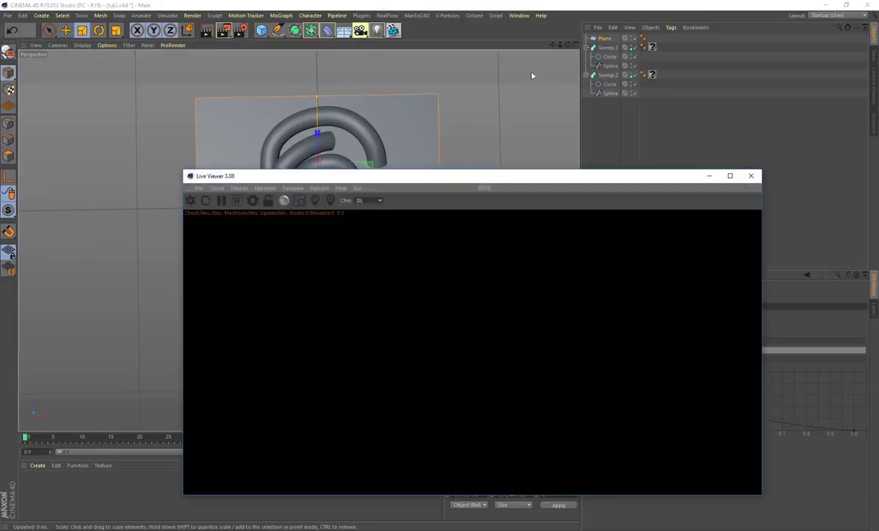
left_click(238, 188)
mouse_move(254, 227)
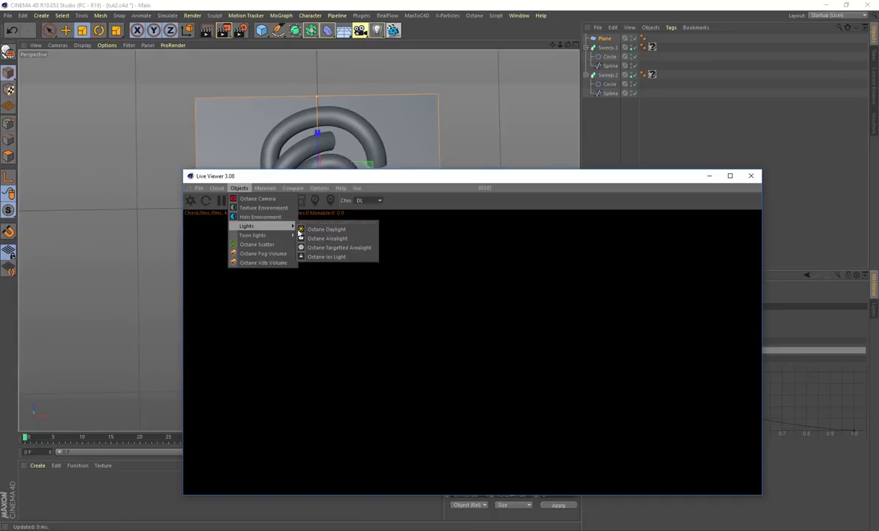
left_click(338, 241)
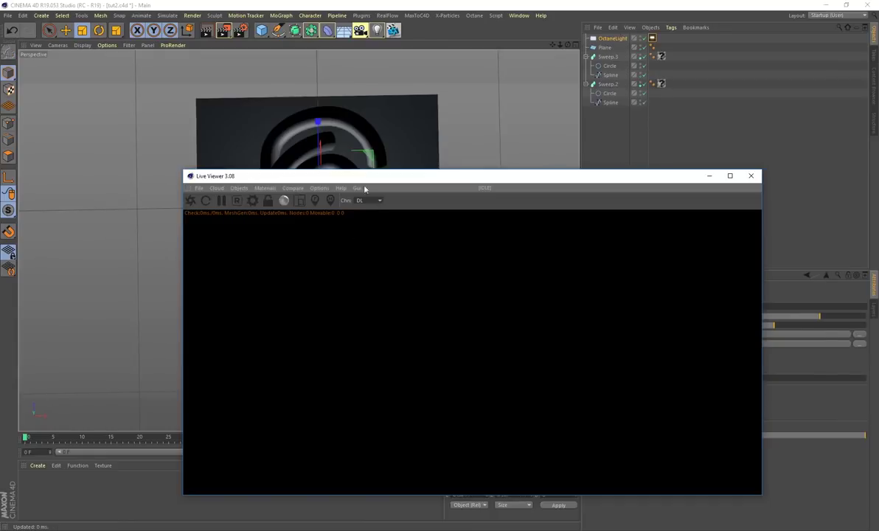
left_click_drag(530, 177, 877, 151)
- Raise the area light above the tubes to about Y 714 cm and rotate its pitch to about 90°
left_click_drag(459, 279, 448, 149, "alt")
right_click_drag(324, 171, 350, 167, "alt")
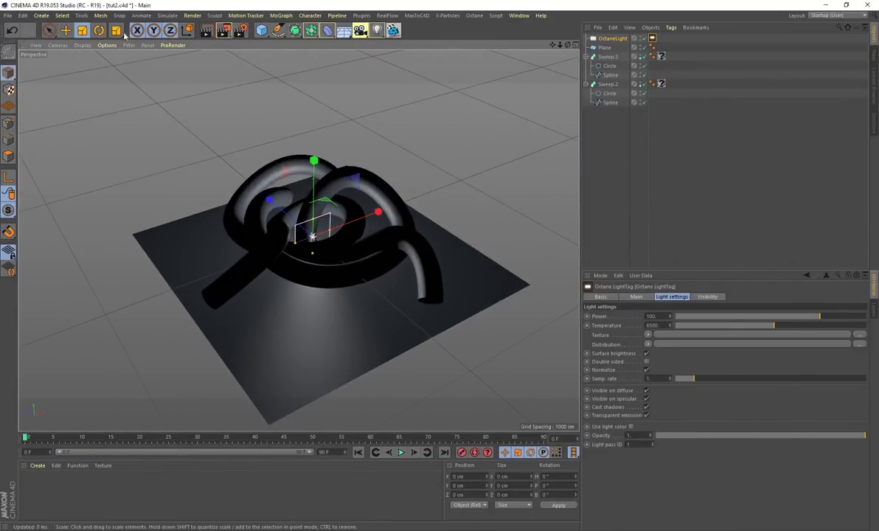
left_click(65, 30)
left_click_drag(315, 162, 317, 22)
key("r")
left_click_drag(358, 99, 330, 254)
left_click_drag(477, 203, 480, 239, "alt")
left_click_drag(449, 293, 320, 274, "alt")
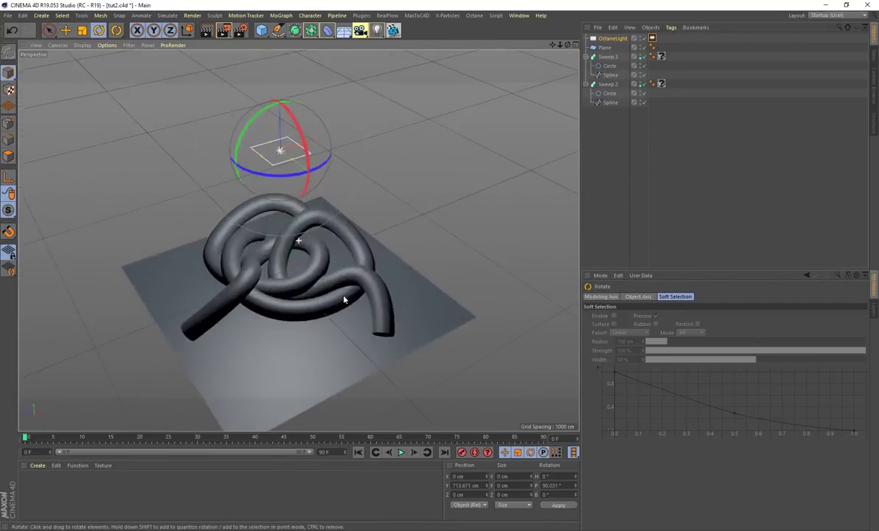
- Open the area light's power value for editing and turn off the light's camera visibility
left_click(651, 39)
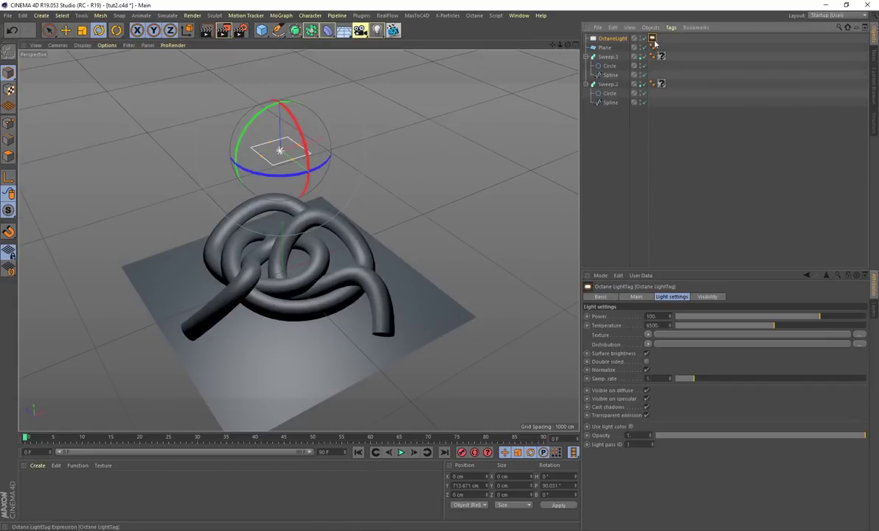
left_click_drag(665, 316, 628, 315)
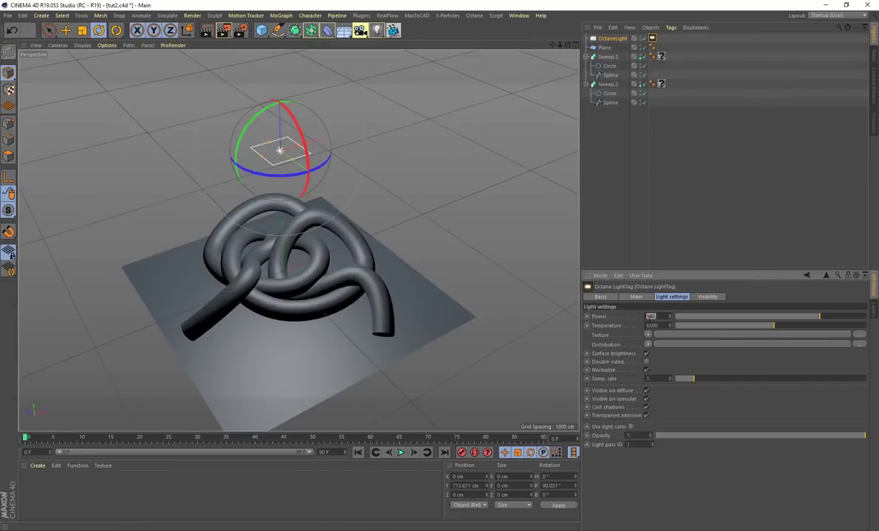
left_click(708, 297)
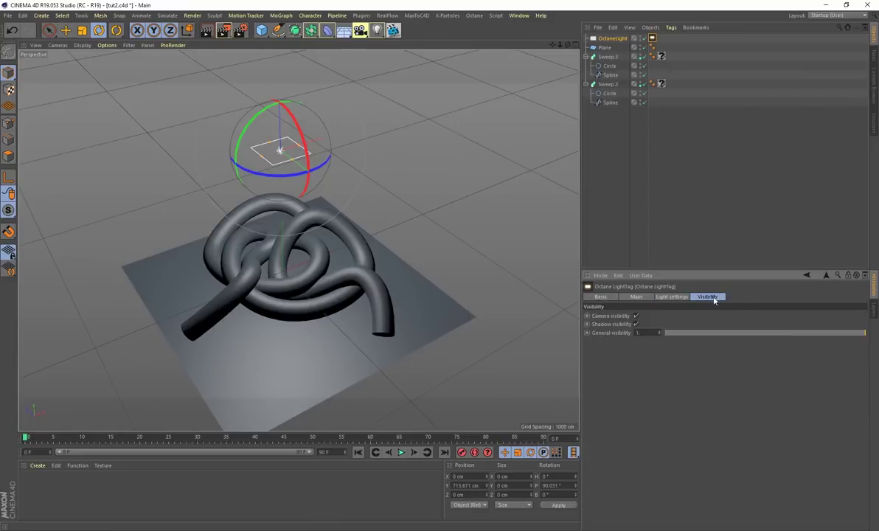
left_click_drag(453, 190, 531, 287, "alt")
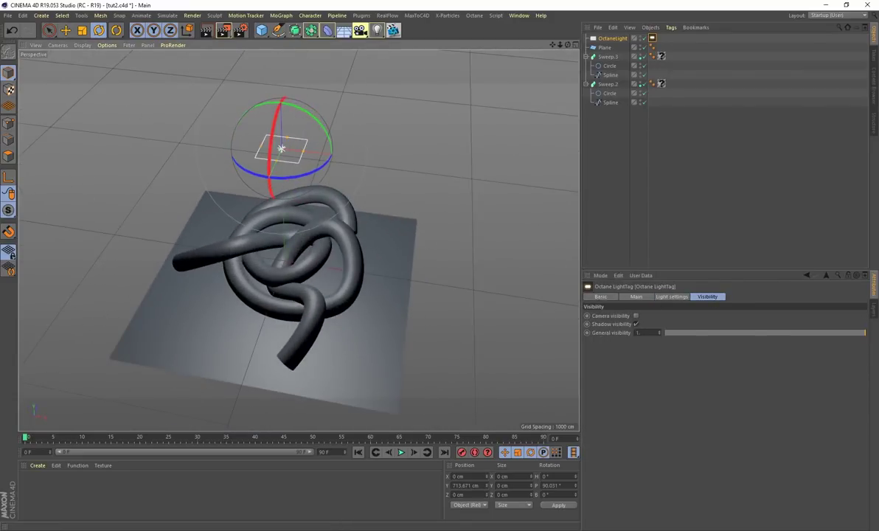
- Bring the Live Viewer beside the scene and send the tubes and plane to it as a live Octane render
left_click_drag(0, 141, 636, 153)
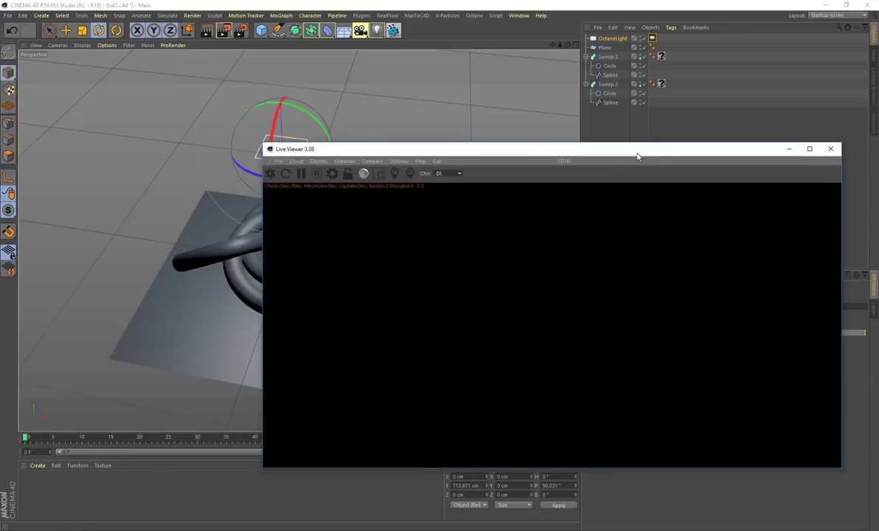
left_click(271, 175)
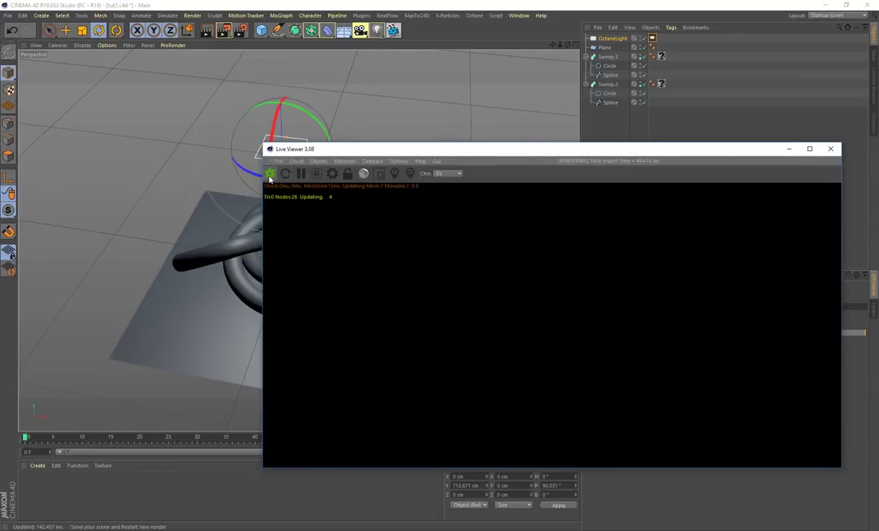
left_click_drag(332, 152, 417, 162)
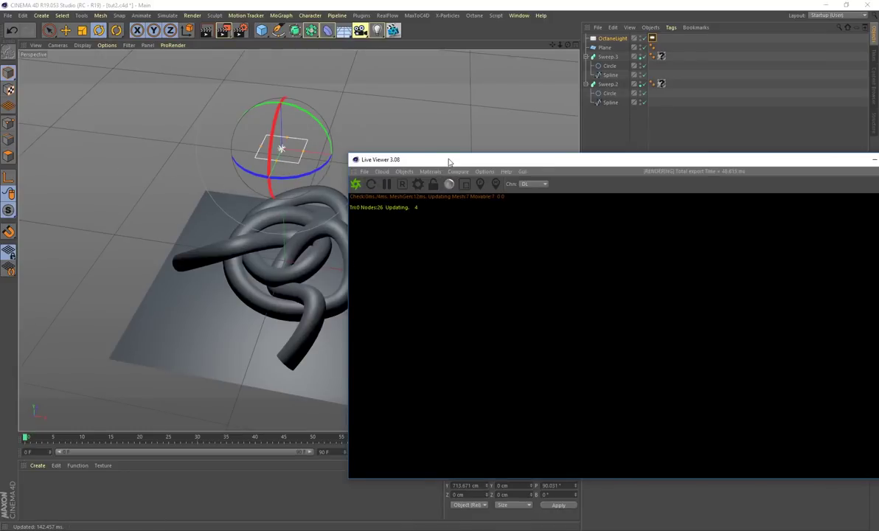
left_click_drag(449, 162, 412, 171)
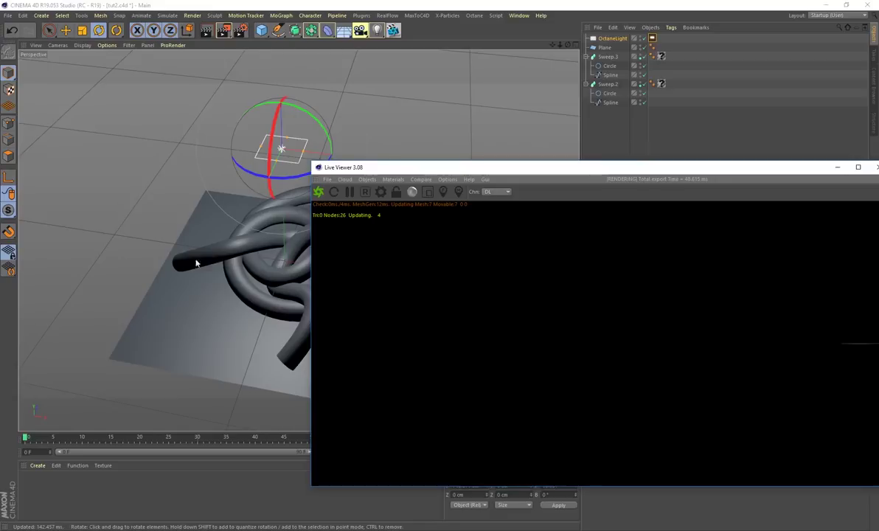
left_click_drag(153, 228, 177, 212, "alt")
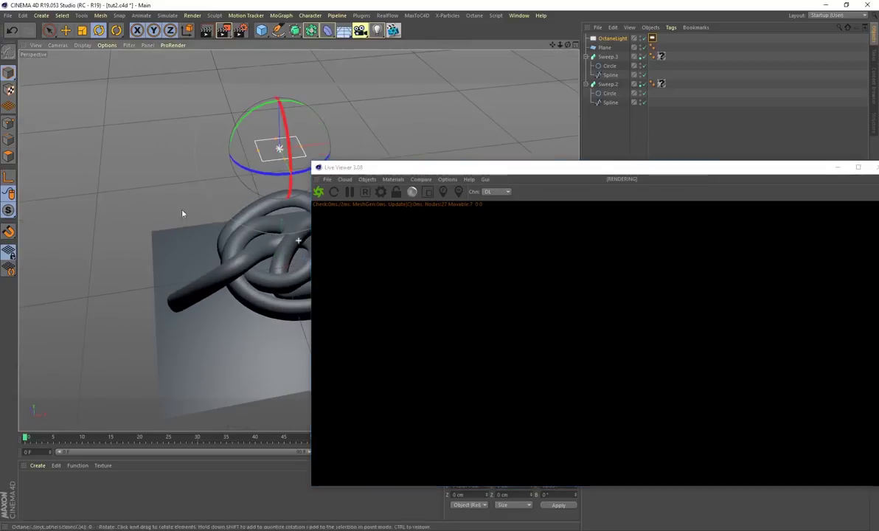
left_click(320, 193)
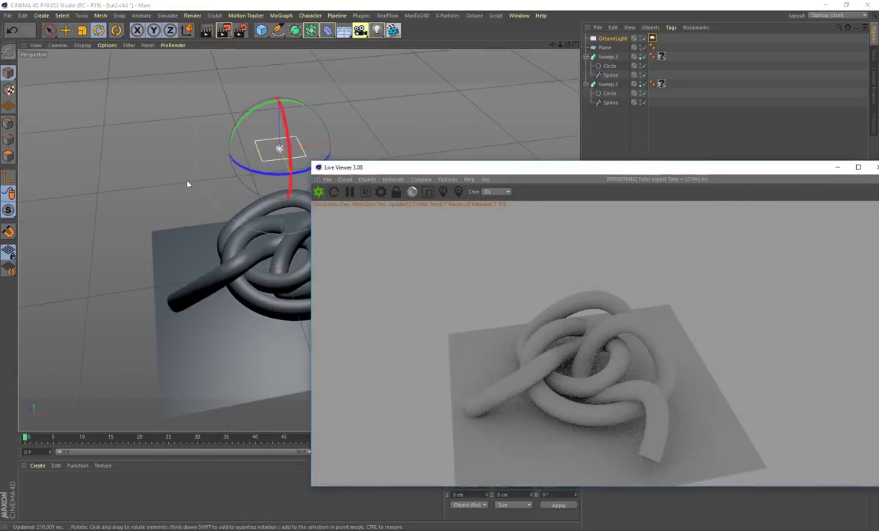
- Rotate the area light so that it shines down onto the tubes and plane
left_click_drag(189, 201, 214, 166, "alt")
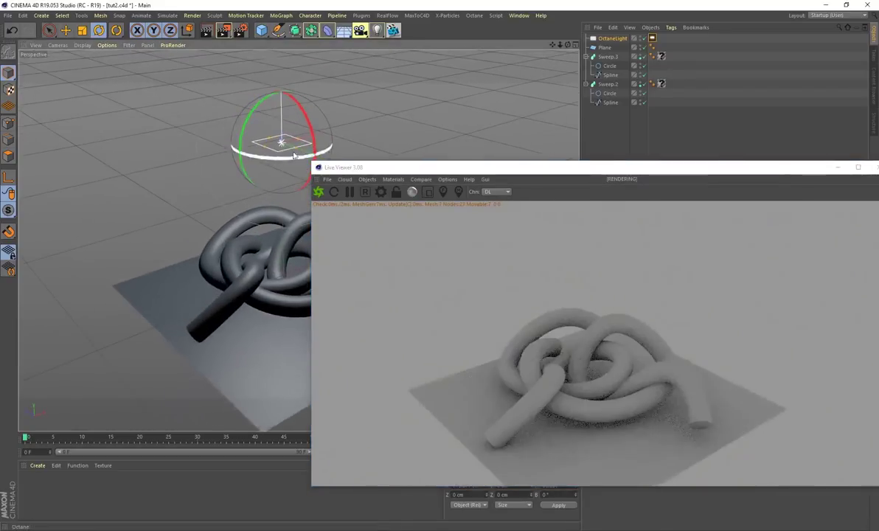
left_click_drag(315, 143, 174, 149)
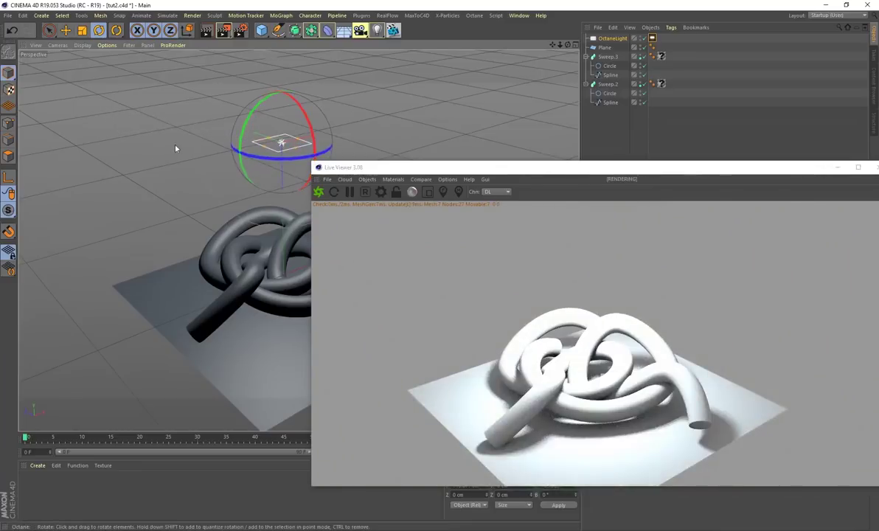
left_click_drag(187, 187, 197, 218, "alt")
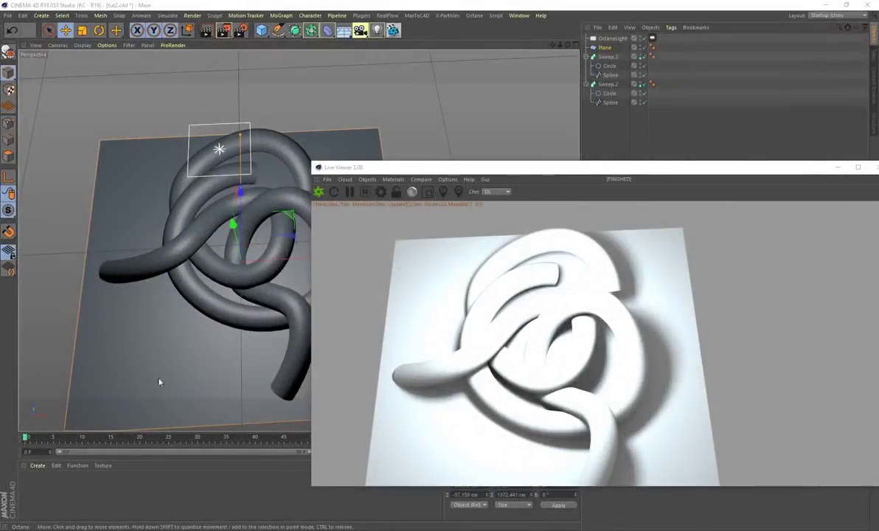
- Create a new Octane Material and apply it to the plane
left_click(35, 467)
mouse_move(89, 399)
mouse_move(177, 387)
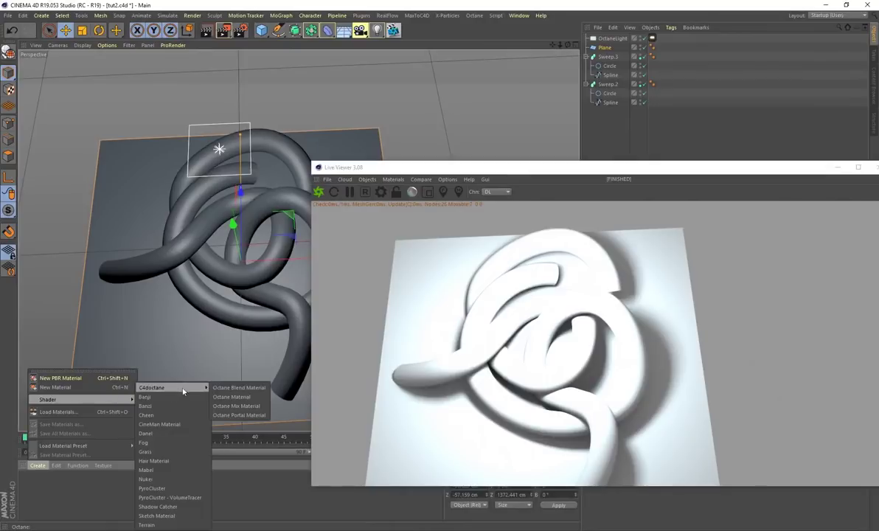
left_click(238, 398)
left_click_drag(28, 483, 140, 346)
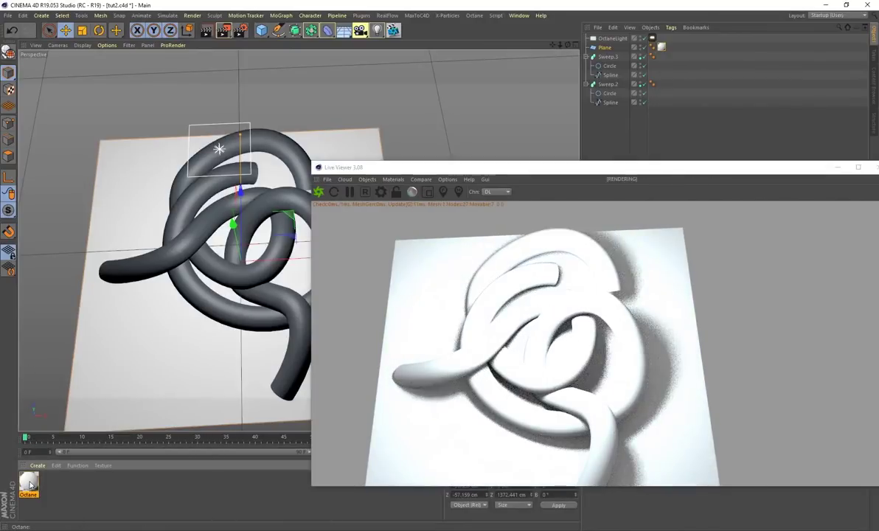
- Open the plane's Octane material for editing and set its material type to Glossy
double_click(28, 483)
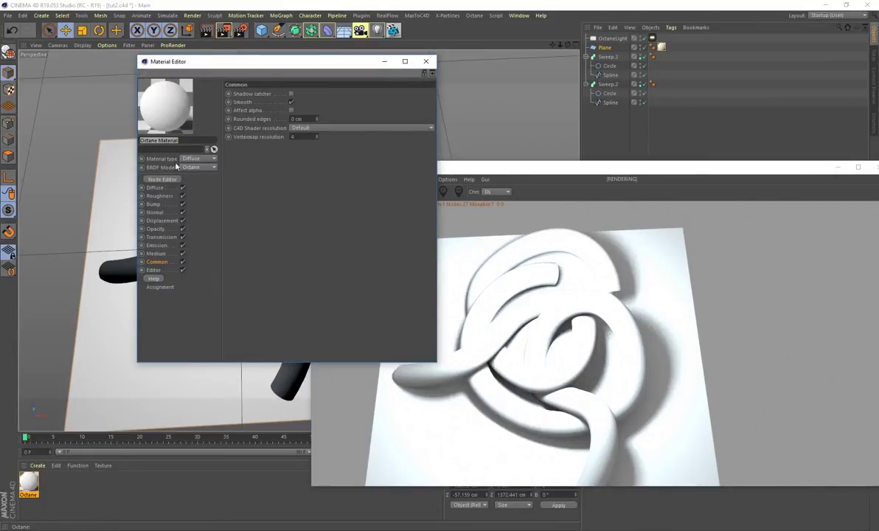
left_click(196, 158)
left_click(194, 167)
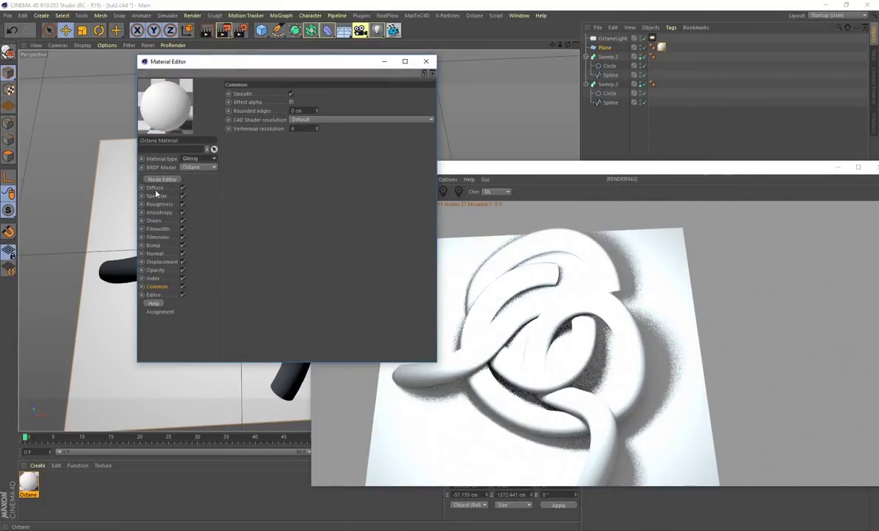
- Give the plane's material a dark grey diffuse colour with 12% brightness and a roughness of 0.128
left_click(154, 188)
left_click(234, 96)
left_click(235, 117)
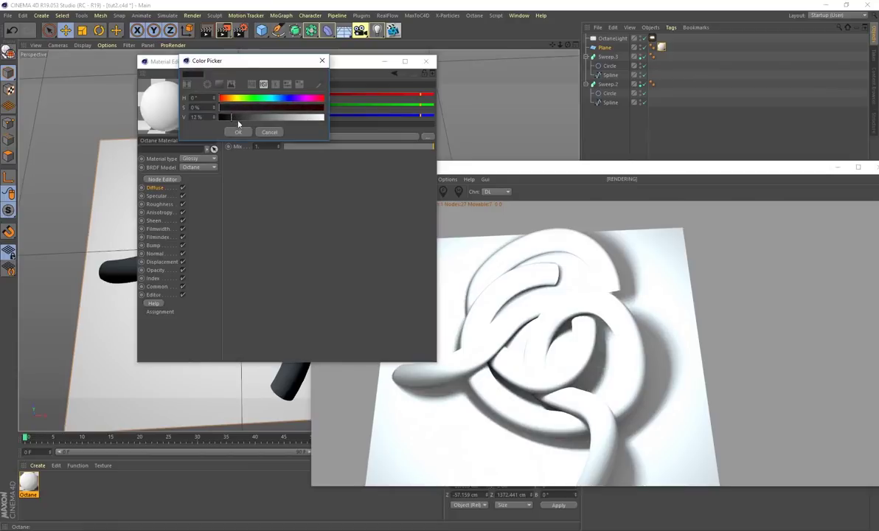
left_click(238, 132)
left_click(160, 204)
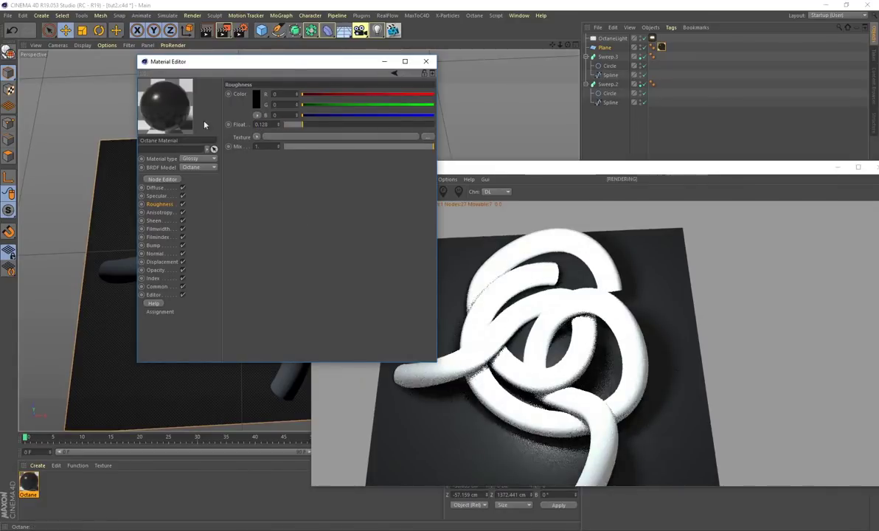
- Create a second Octane Material and apply it to both tube sweeps
left_click(426, 61)
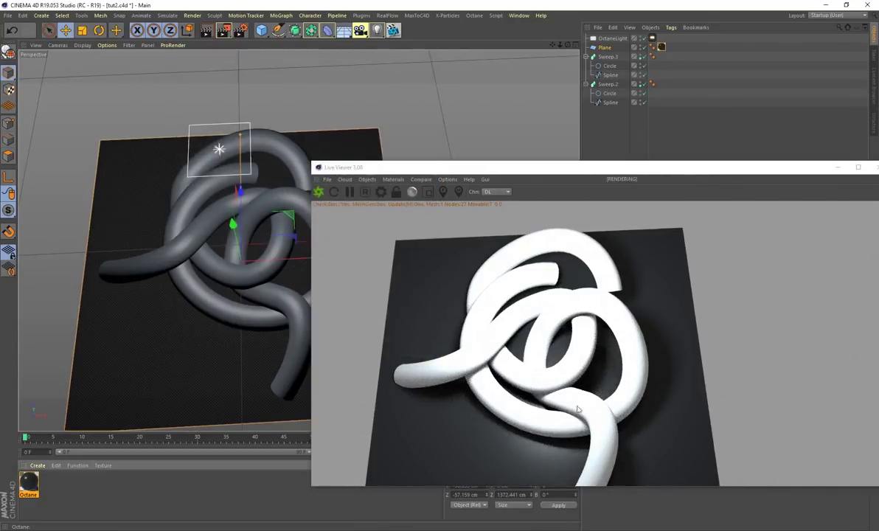
scroll(229, 353, "up", 3)
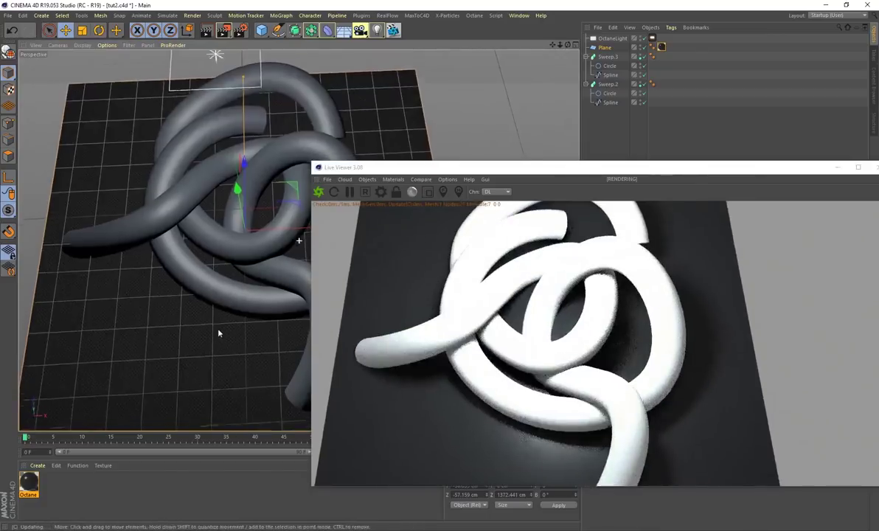
middle_click_drag(218, 330, 221, 319, "alt")
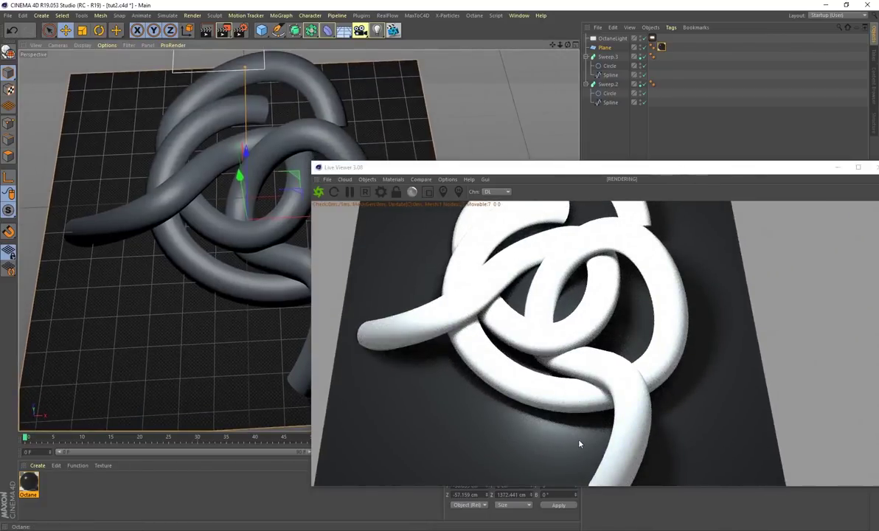
left_click_drag(168, 280, 188, 321, "alt")
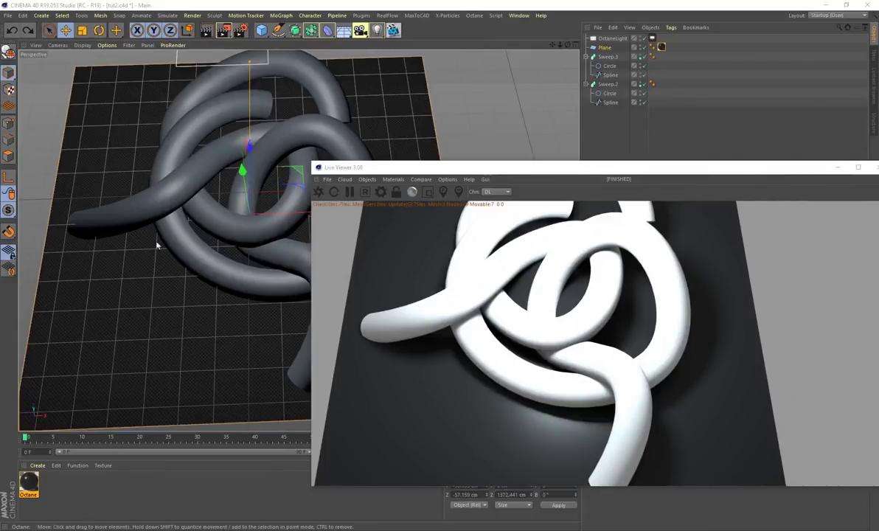
left_click(37, 465)
mouse_move(111, 399)
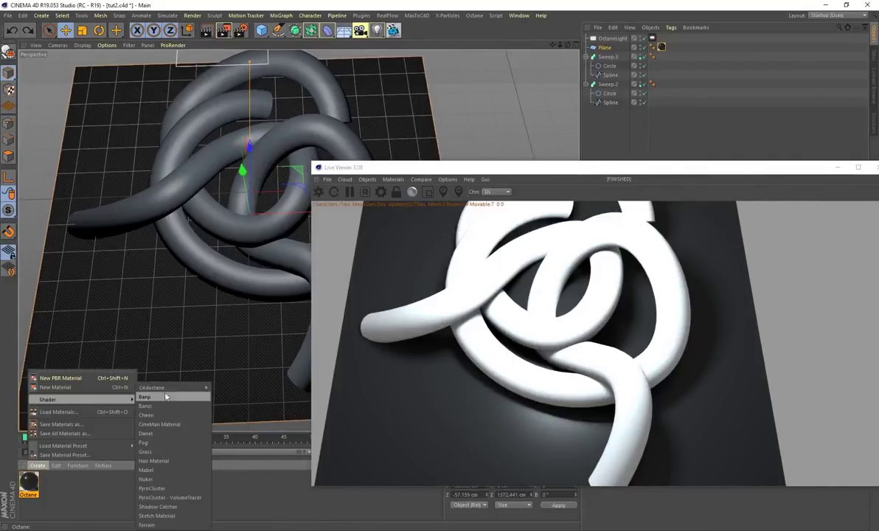
mouse_move(151, 387)
left_click(221, 374)
left_click_drag(46, 483, 176, 122)
left_click_drag(28, 489, 177, 157)
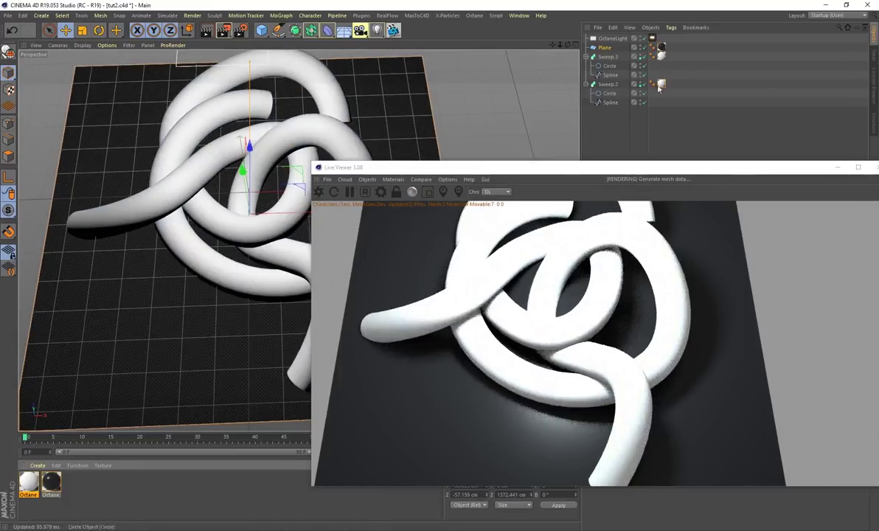
- Set the tubes' Octane material type to Glossy and give it a dark grey diffuse colour with 22.55% brightness
double_click(30, 482)
left_click(196, 160)
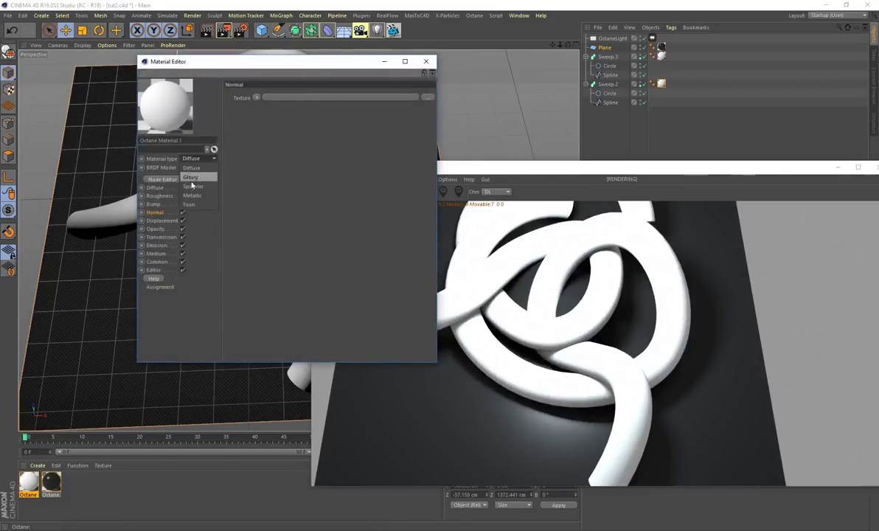
left_click(181, 169)
left_click(155, 187)
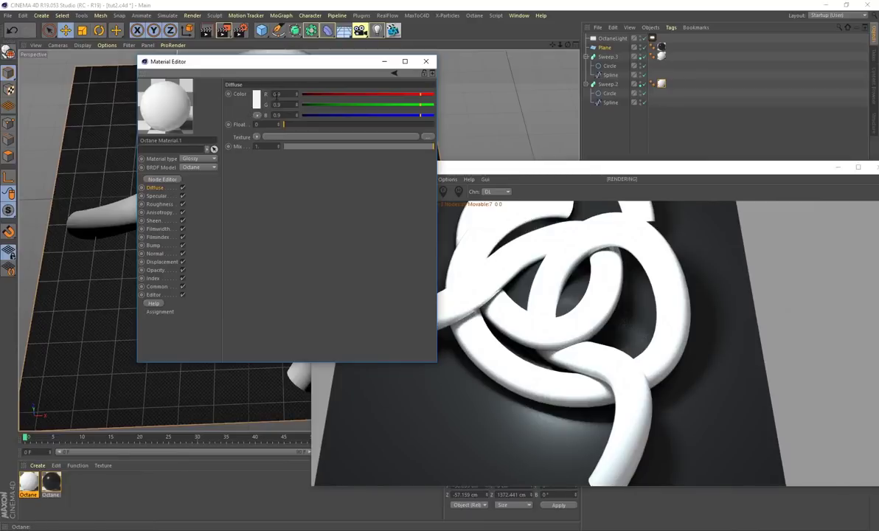
left_click(258, 101)
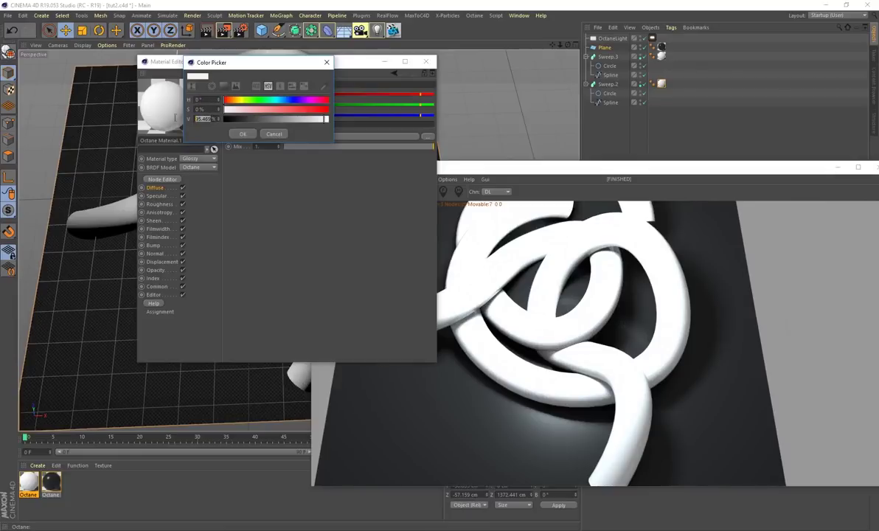
type("22.55")
left_click(243, 133)
- Set the roughness float of the tubes' material to 0.525994
left_click(159, 204)
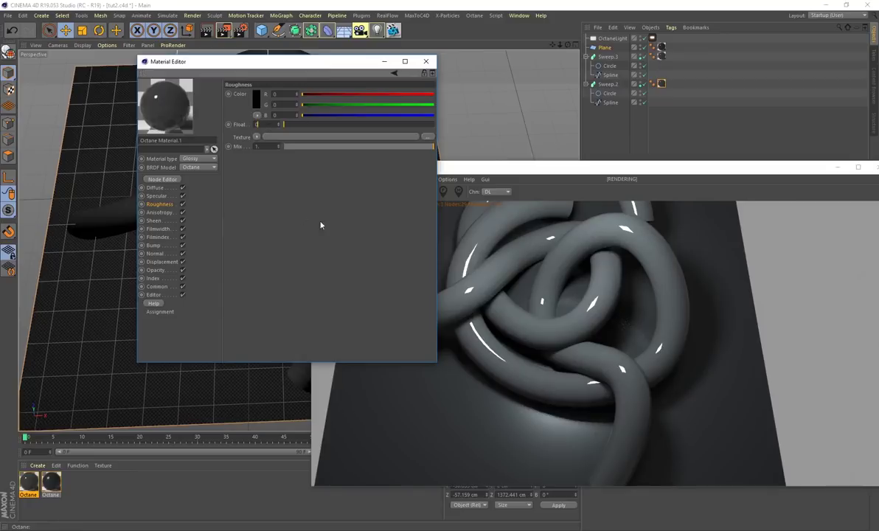
type(".5")
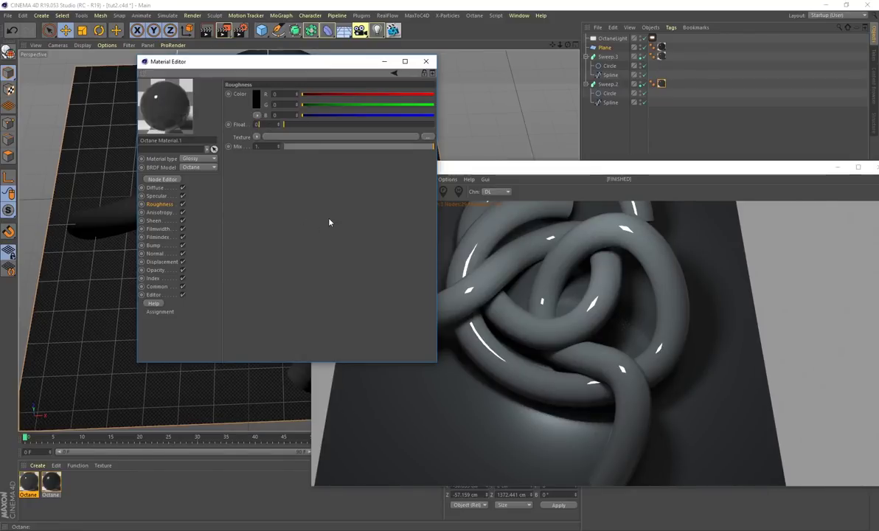
type("25994")
key("Return")
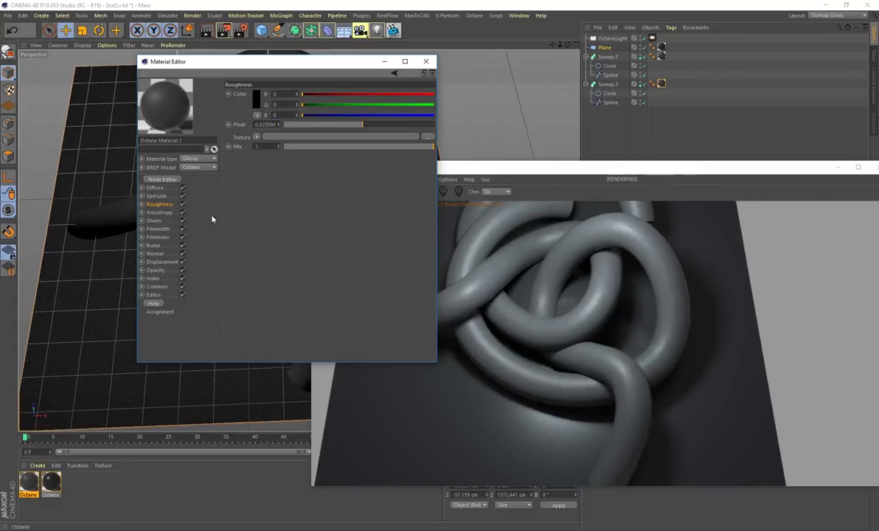
- Assign a C4doctane ImageTexture shader to the Normal channel of the tubes' material
left_click(154, 253)
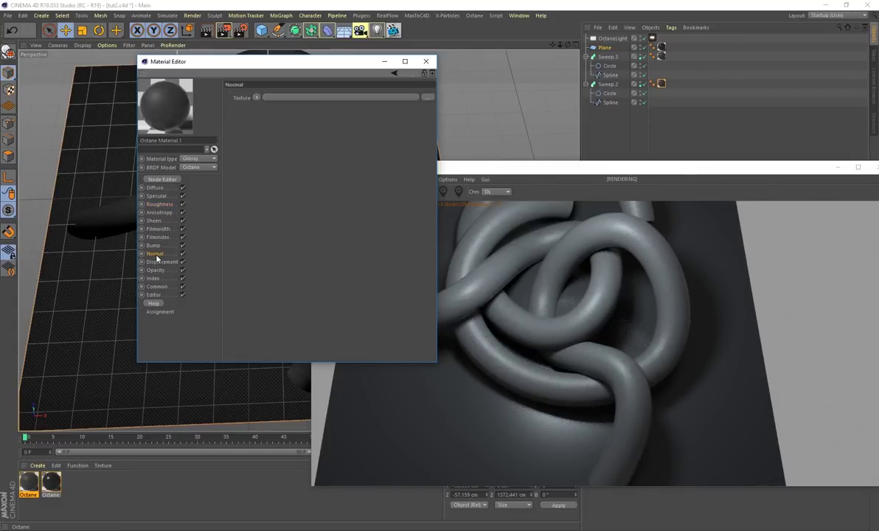
left_click(257, 97)
mouse_move(284, 265)
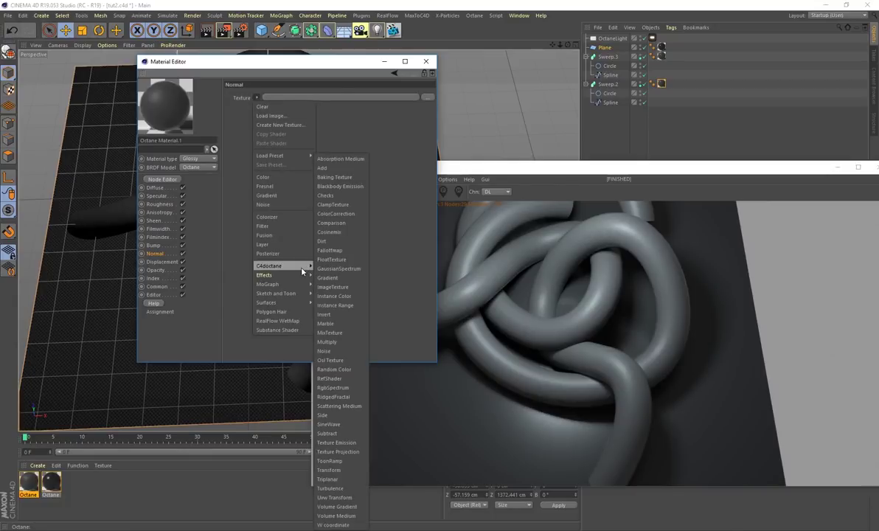
left_click(333, 287)
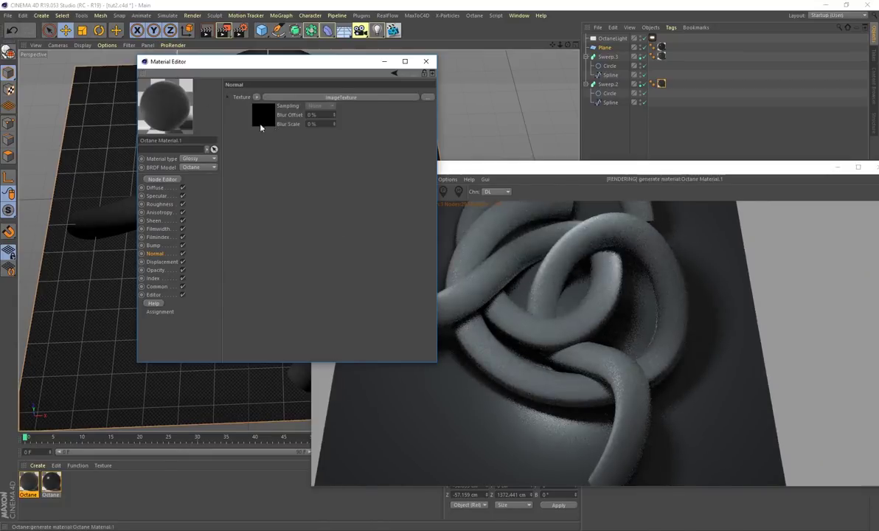
- Load 114_organic_scale_normal.jpg from the Scale (SAMPLE) folder into the normal ImageTexture without copying it to the project location
left_click(250, 115)
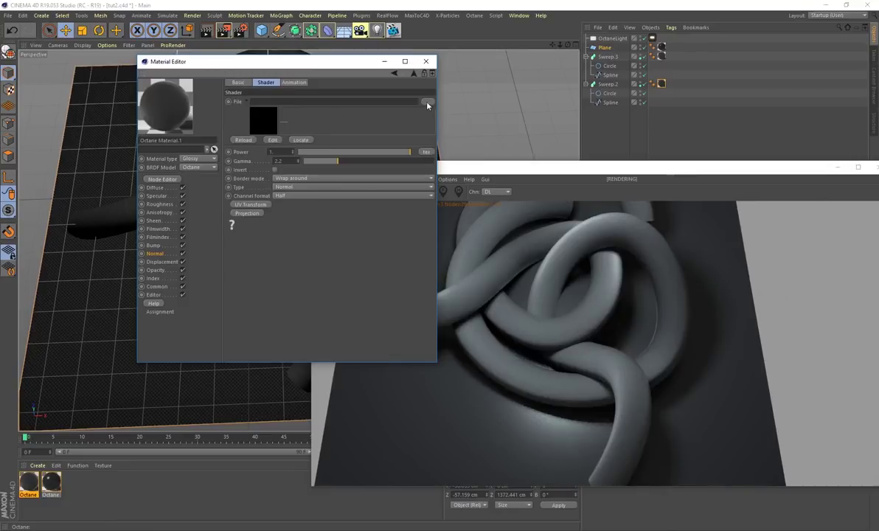
left_click(426, 102)
double_click(341, 140)
mouse_move(278, 80)
left_mouse_down()
mouse_move(279, 108)
mouse_move(279, 71)
left_mouse_up()
left_click(292, 137)
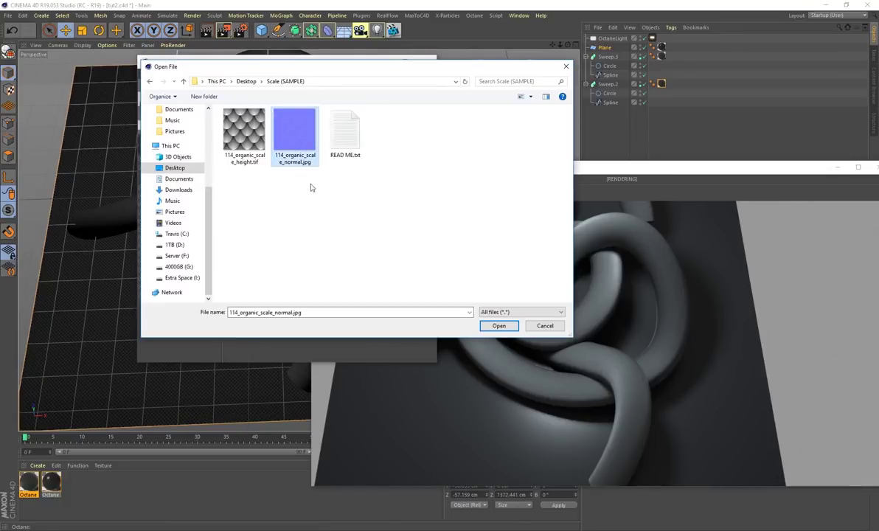
left_click(499, 325)
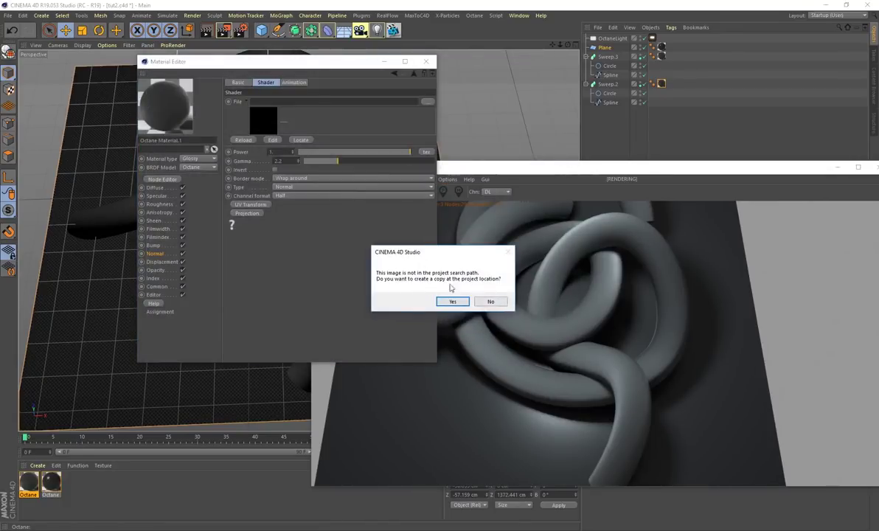
left_click(490, 301)
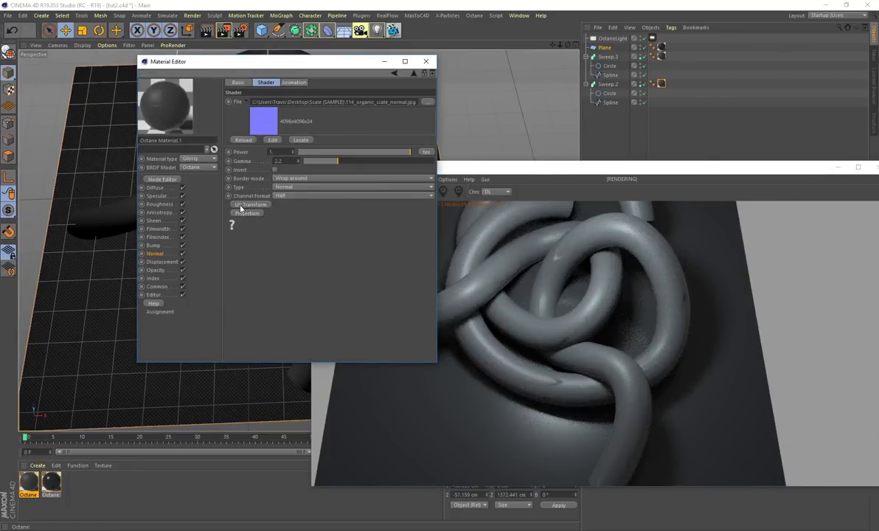
- Add a UV Transform to the normal ImageTexture and set the texture's power to 6.6
left_click(241, 206)
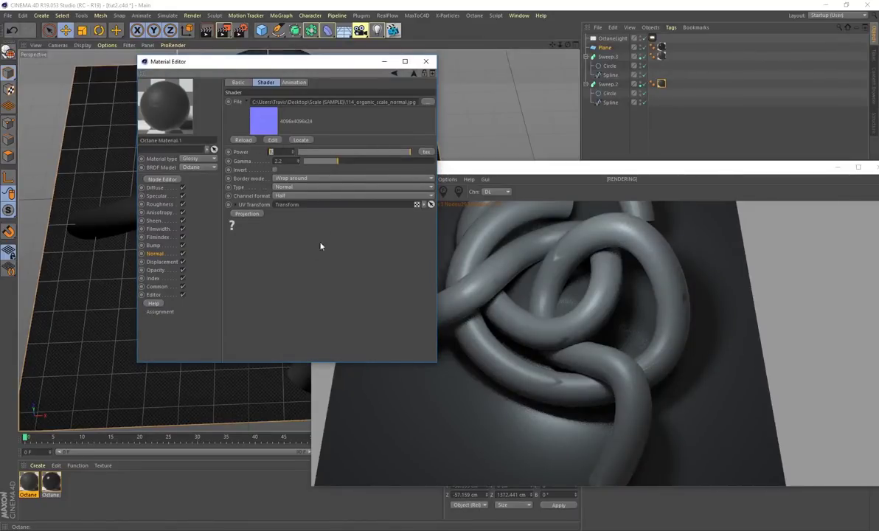
type("6.6")
key("Return")
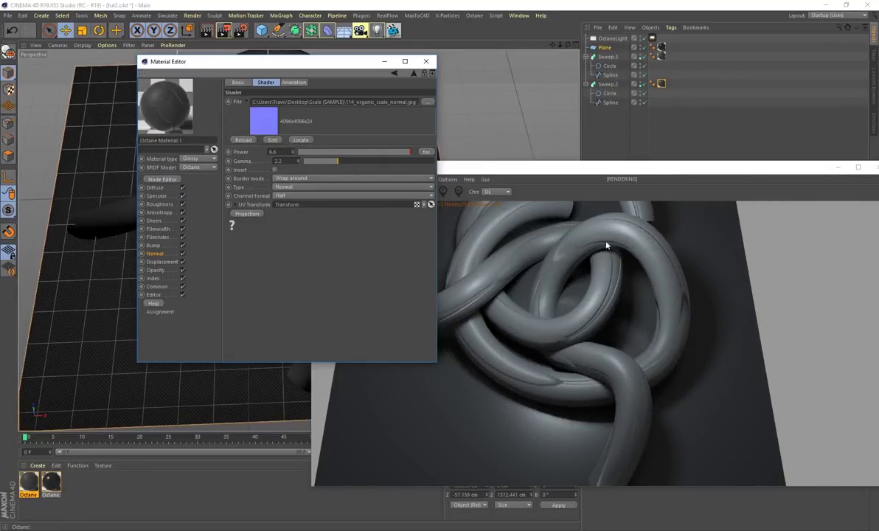
- Expand the normal texture's UV Transform and scale it uniformly to 0.028712 with the aspect ratio locked
left_click(236, 207)
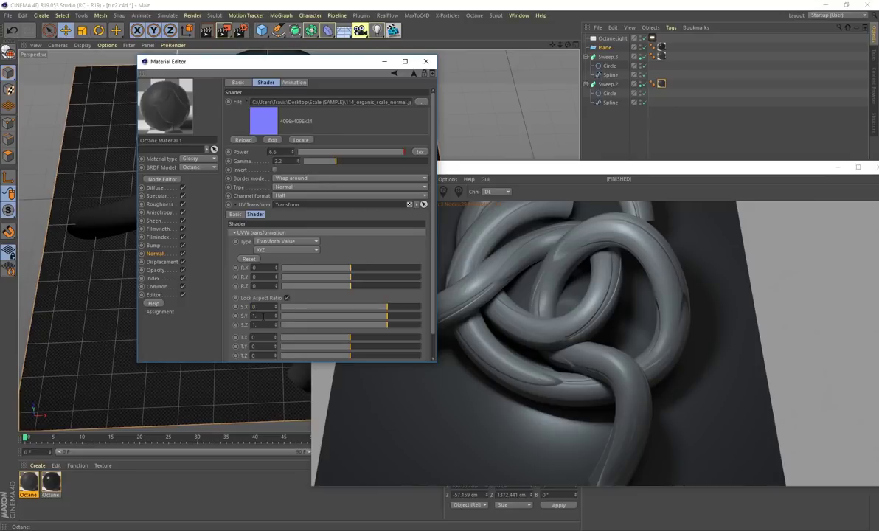
type("28712")
left_click_drag(265, 316, 227, 314)
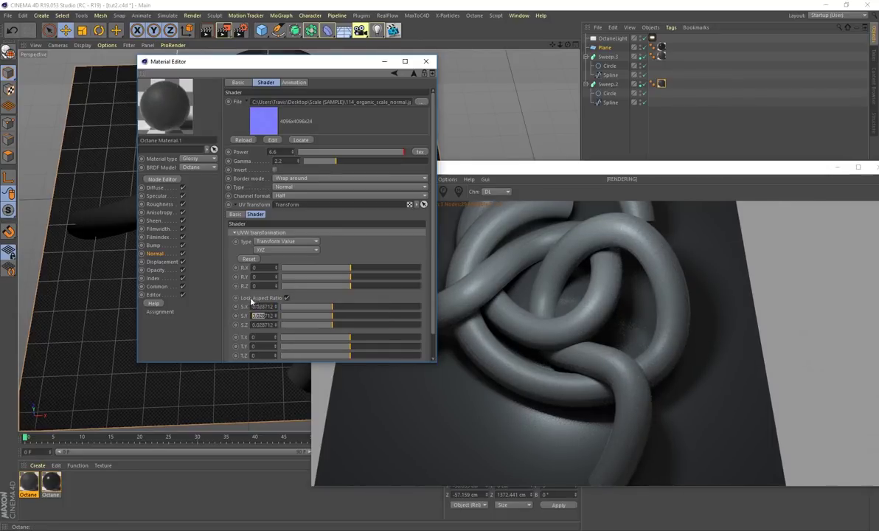
- Unlock the UV Transform's aspect ratio and set the Y scale to 0.006696 and the Z scale to 0.003483
left_click(287, 298)
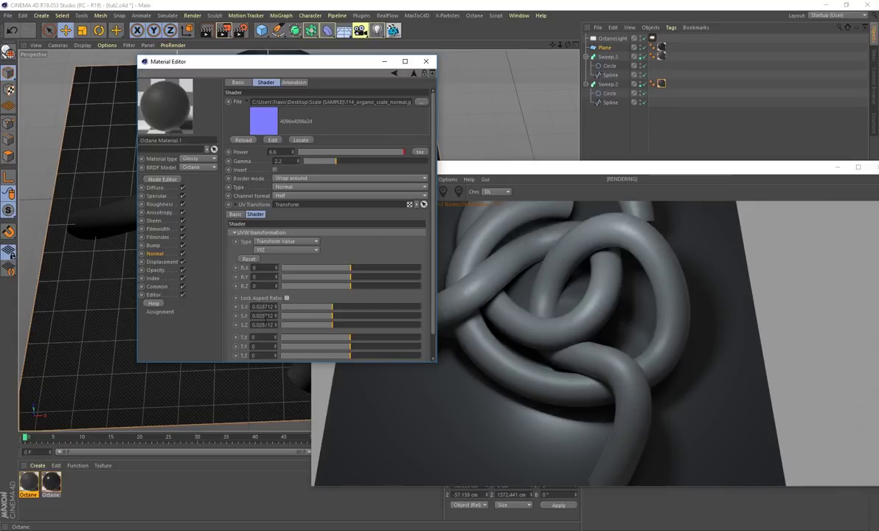
double_click(260, 316)
type("0.006696")
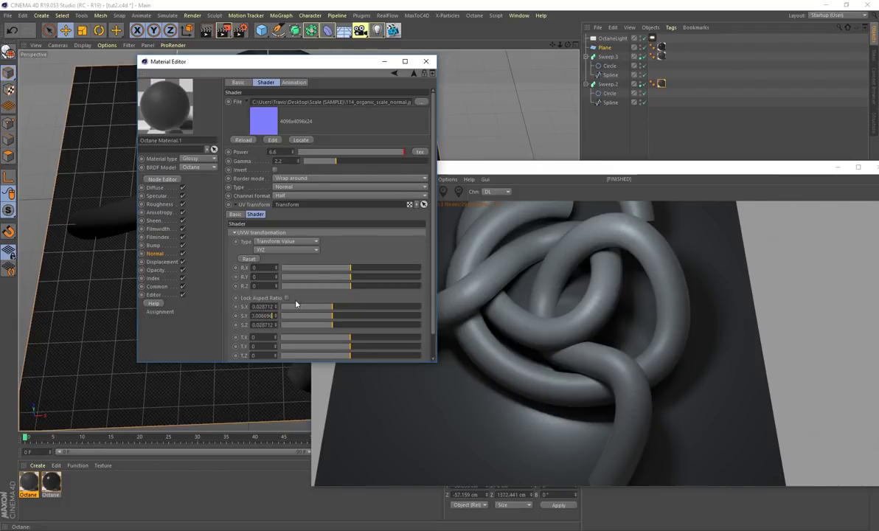
key("Return")
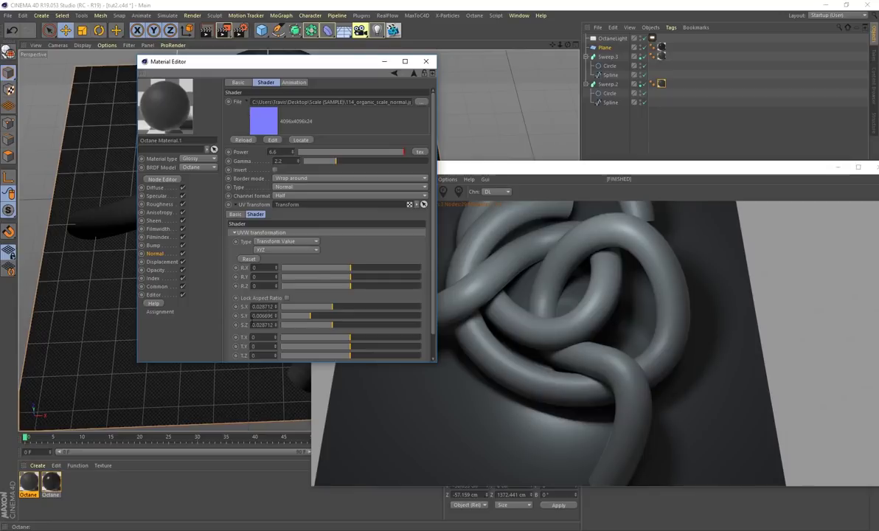
double_click(259, 325)
type("0.003483")
key("Return")
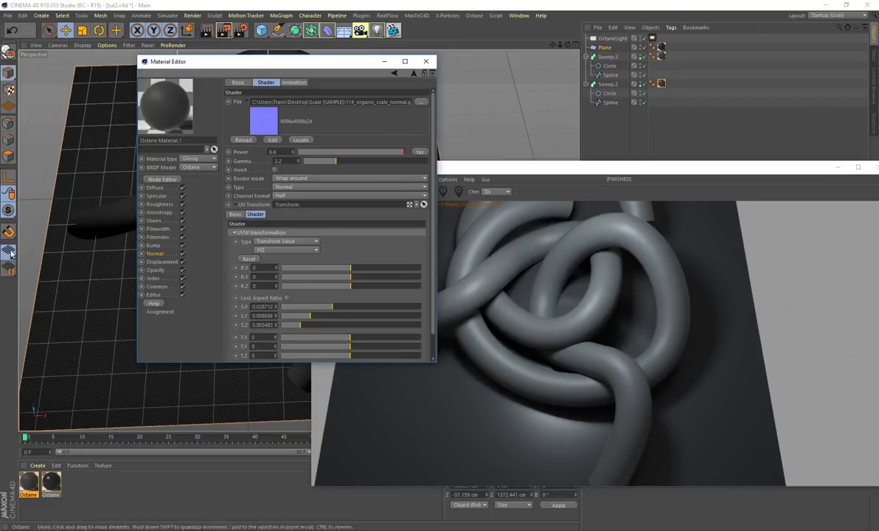
- Examine the scale normal pattern on the tubes up close from several angles in the live render
scroll(114, 210, "up", 10)
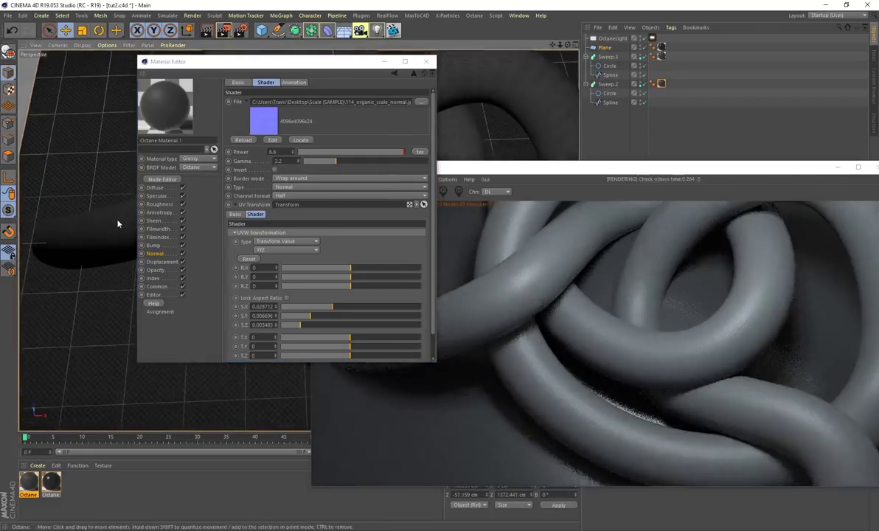
left_click_drag(167, 390, 31, 410, "alt")
left_click_drag(84, 319, 163, 240, "alt")
scroll(82, 270, "up", 4)
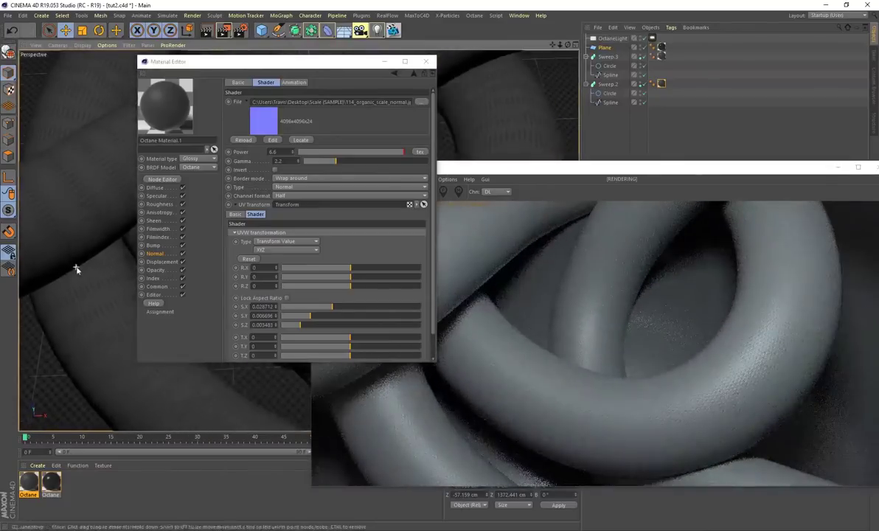
mouse_move(90, 270)
left_mouse_down("alt")
mouse_move(88, 243)
mouse_move(92, 256)
left_mouse_up("alt")
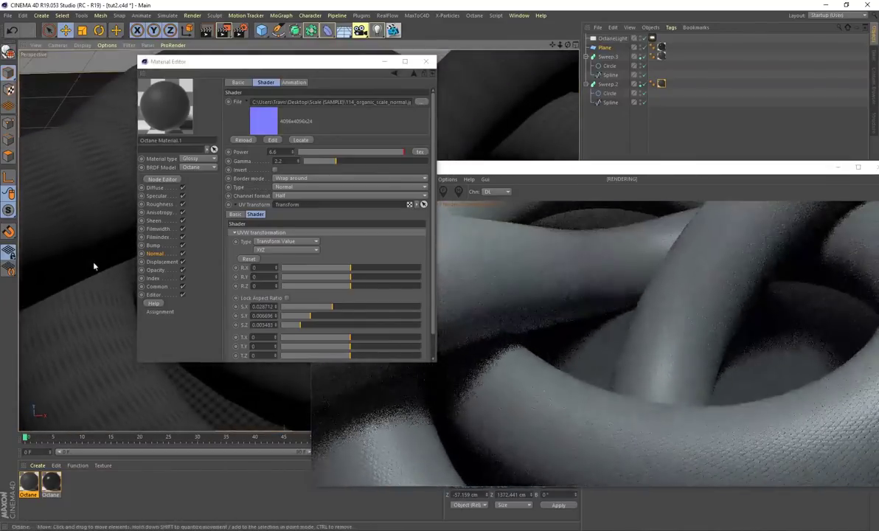
left_click_drag(100, 301, 90, 193, "alt")
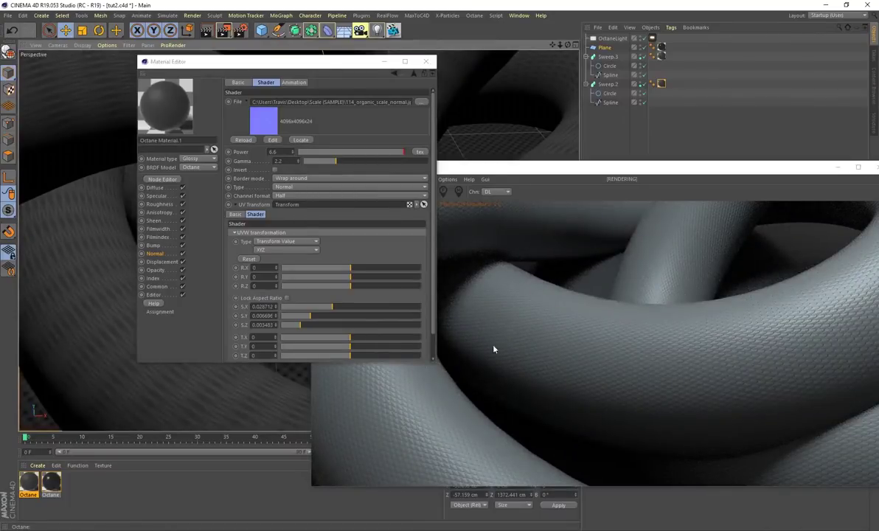
left_click_drag(95, 247, 146, 206, "alt")
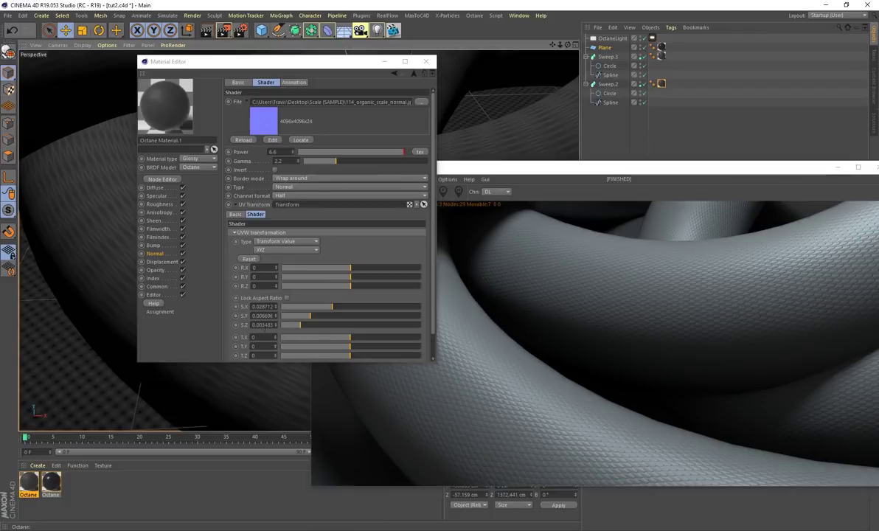
left_click_drag(108, 215, 154, 236, "alt")
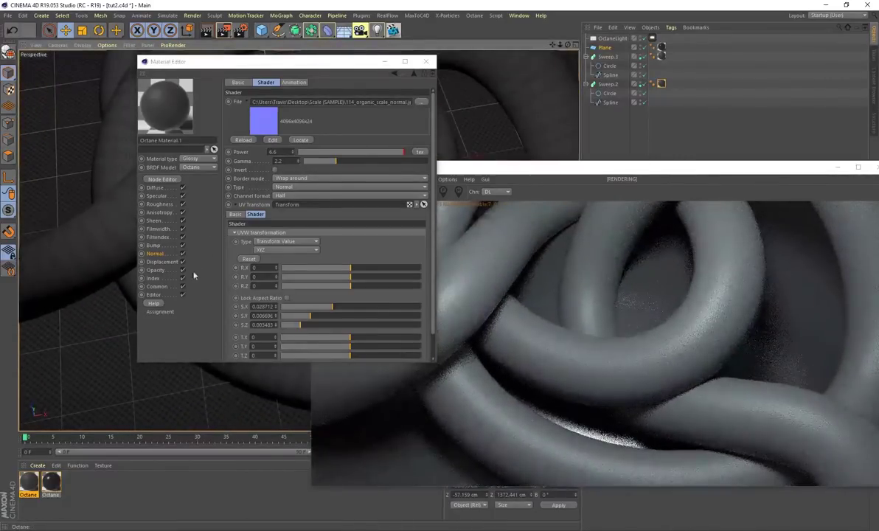
- Add a displacement to Octane Material.1 with a 4096x4096 level of detail and Follow vertex normal
left_click(161, 262)
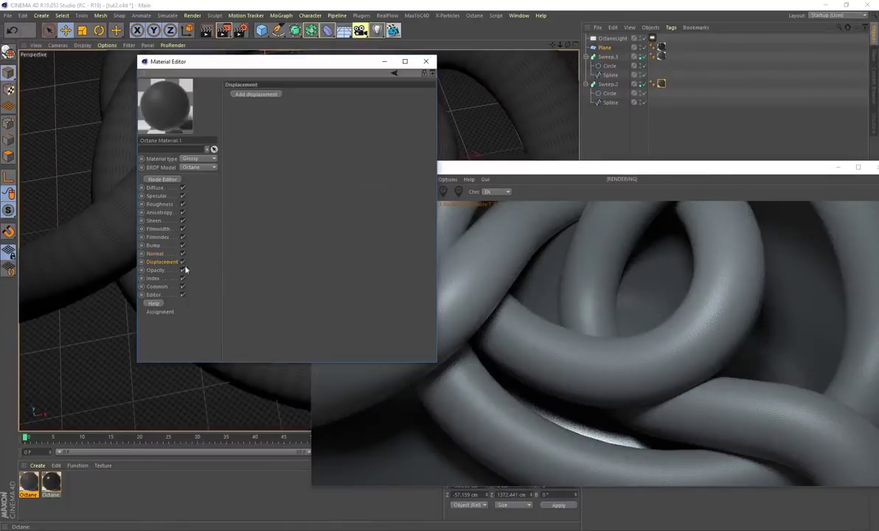
left_click(247, 96)
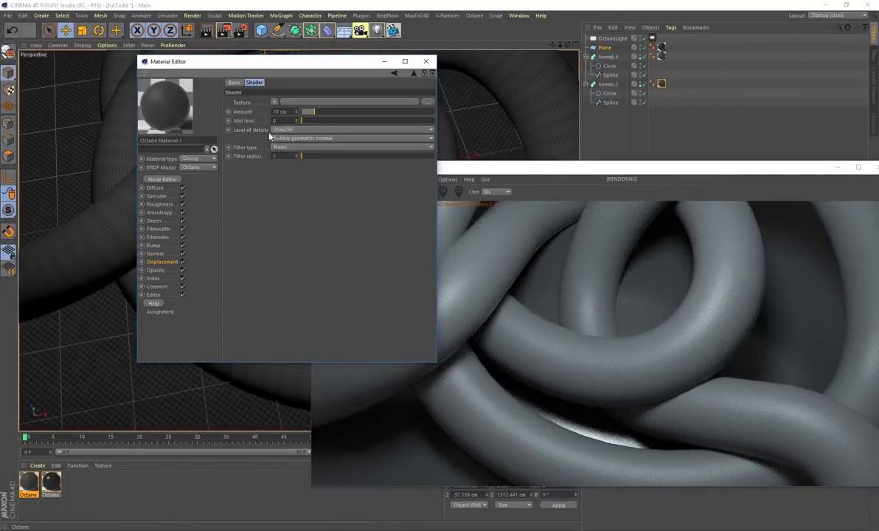
left_click(283, 131)
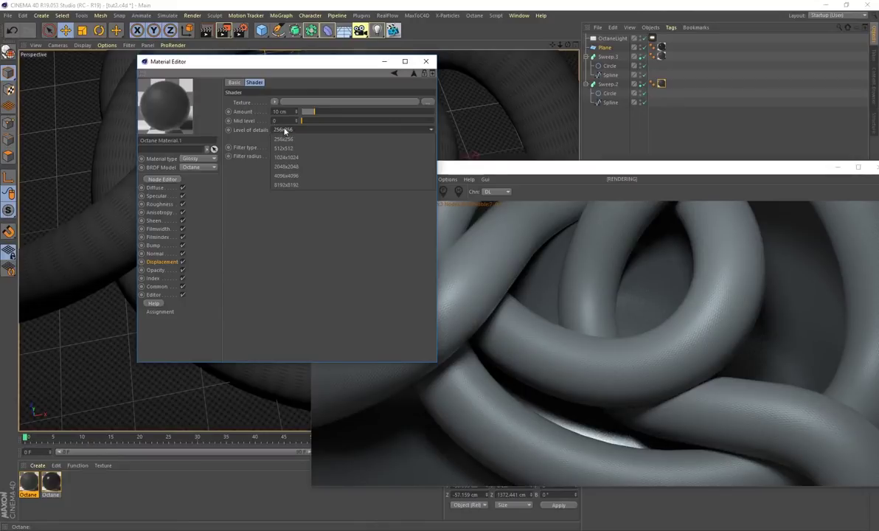
left_click(294, 177)
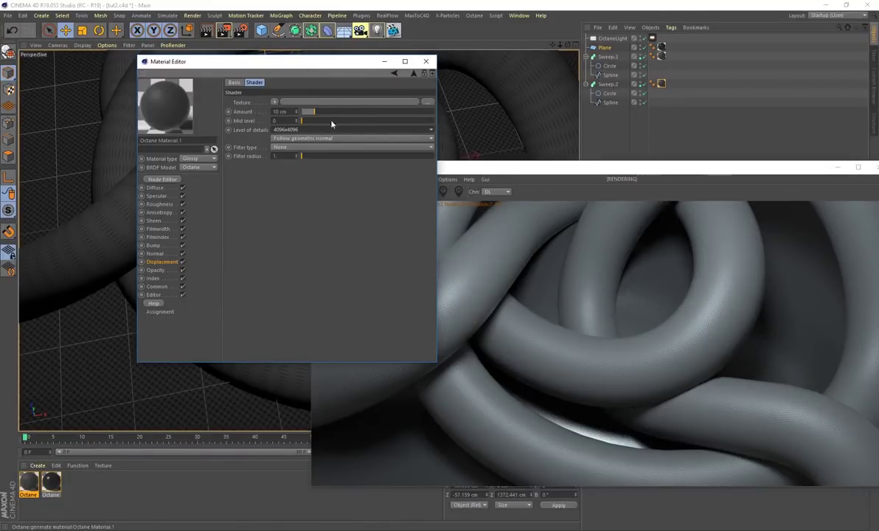
left_click(292, 139)
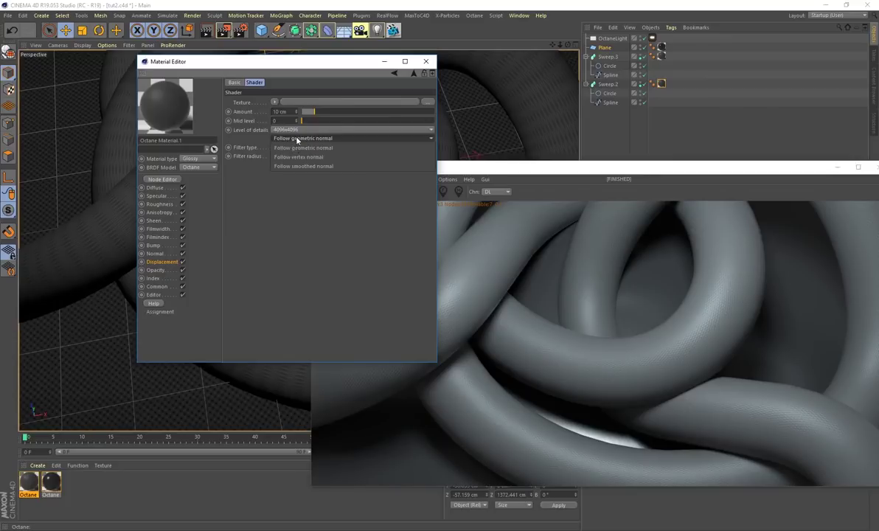
left_click(298, 156)
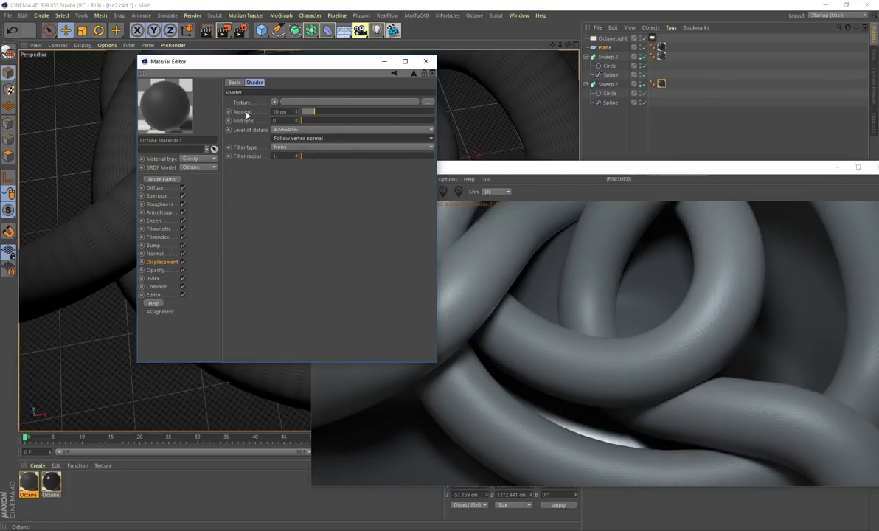
- Set the displacement amount to 15.572 cm
double_click(280, 111)
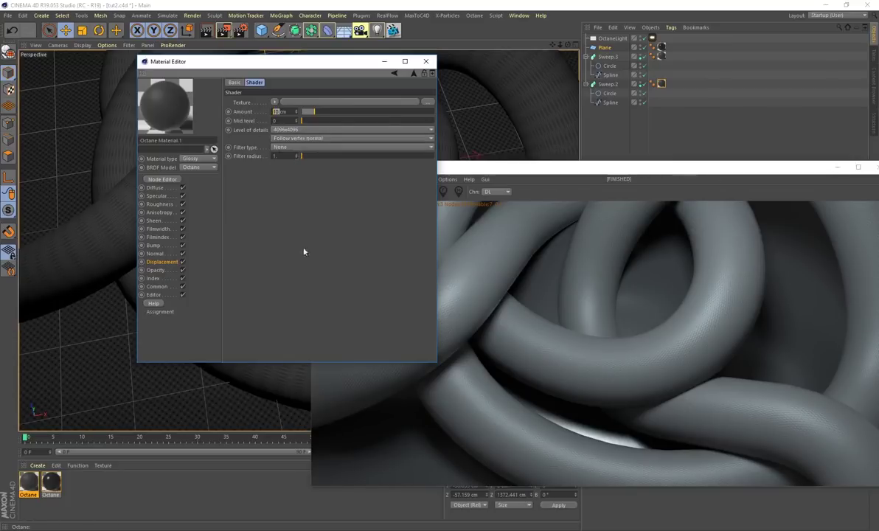
type("15.572")
key("Return")
- Load 114_organic_scale_height.tif as an Octane ImageTexture into the displacement's texture, without copying it to the project location
left_click(274, 101)
mouse_move(311, 277)
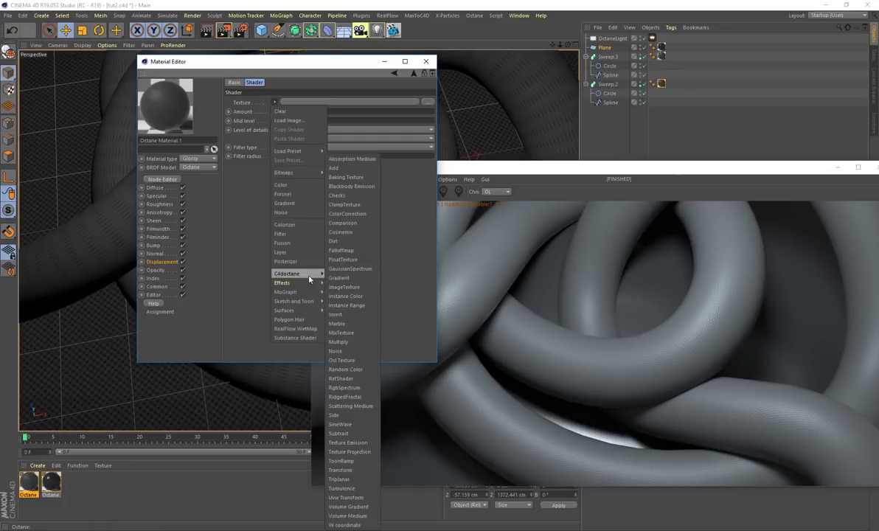
left_click(351, 306)
left_click(283, 119)
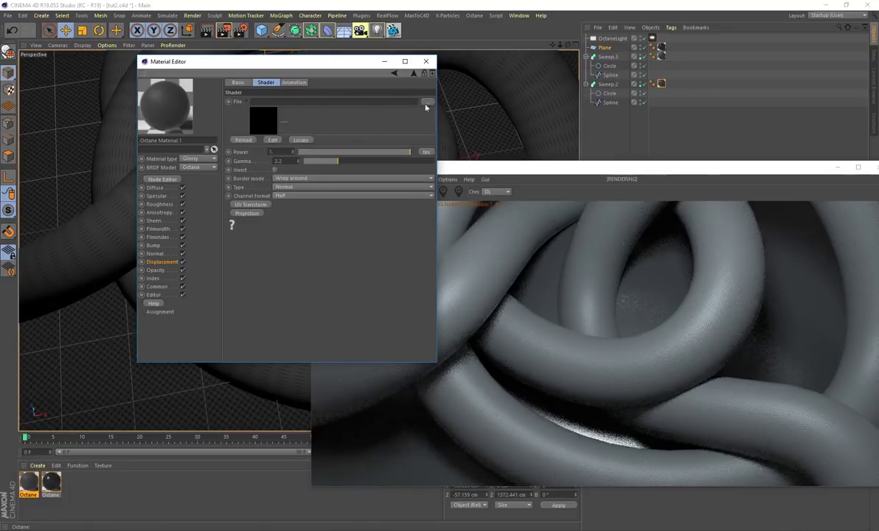
left_click(428, 103)
left_click(244, 133)
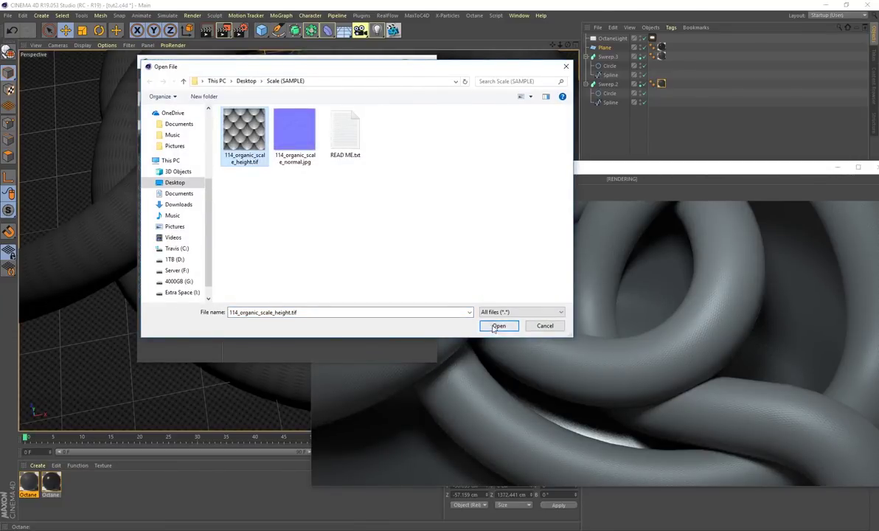
left_click(499, 325)
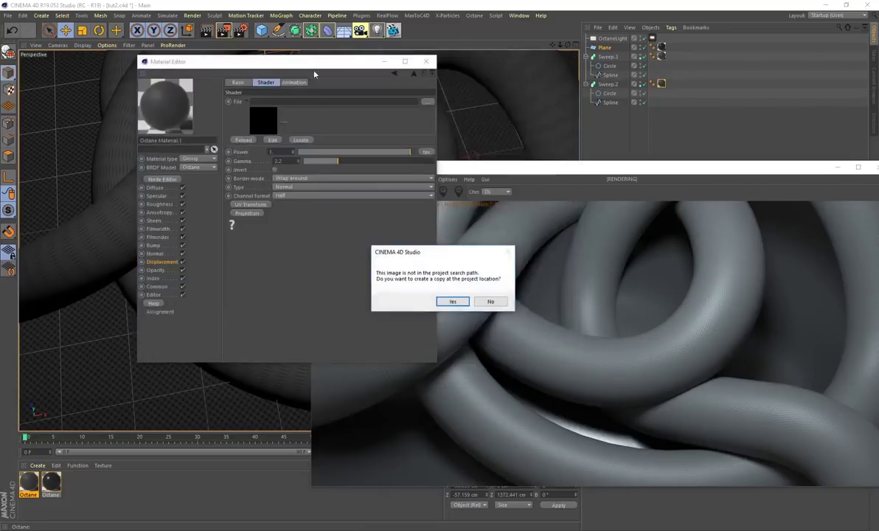
left_click(490, 302)
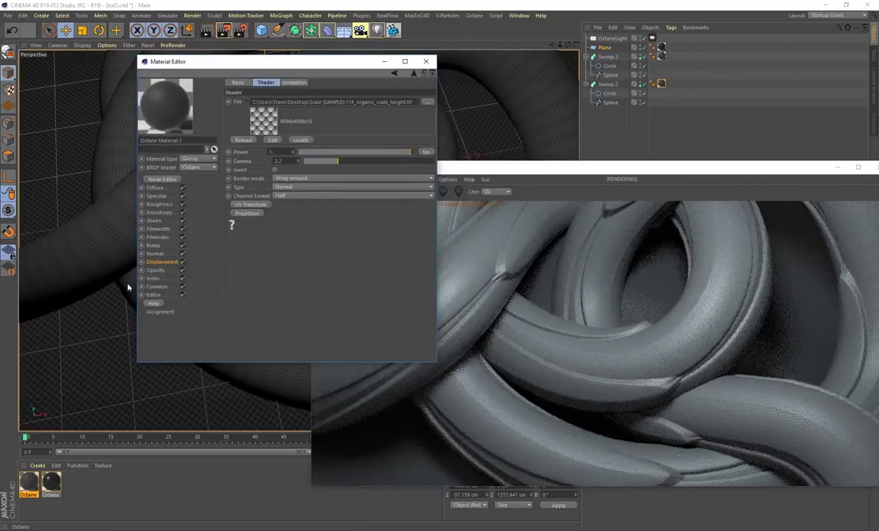
- Add a UV Transform to the height ImageTexture, unlock its aspect ratio and set the X scale to 0.33809
left_click_drag(75, 236, 77, 229, "alt")
scroll(76, 231, "down", 3)
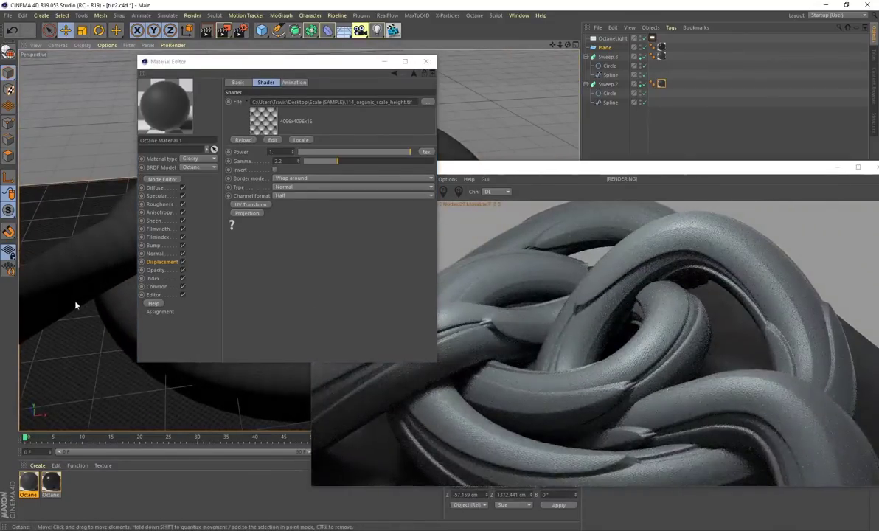
mouse_move(108, 269)
left_mouse_down("alt")
mouse_move(107, 242)
mouse_move(102, 287)
left_mouse_up("alt")
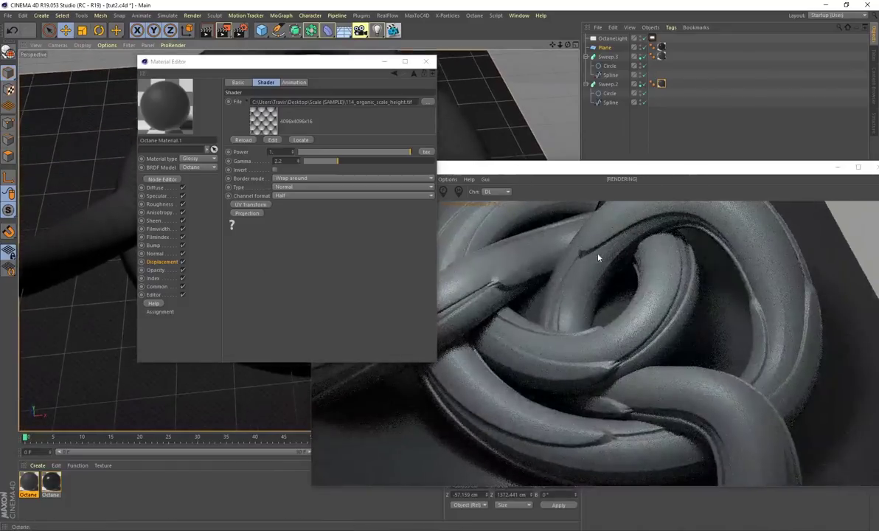
middle_click_drag(93, 219, 92, 238, "alt")
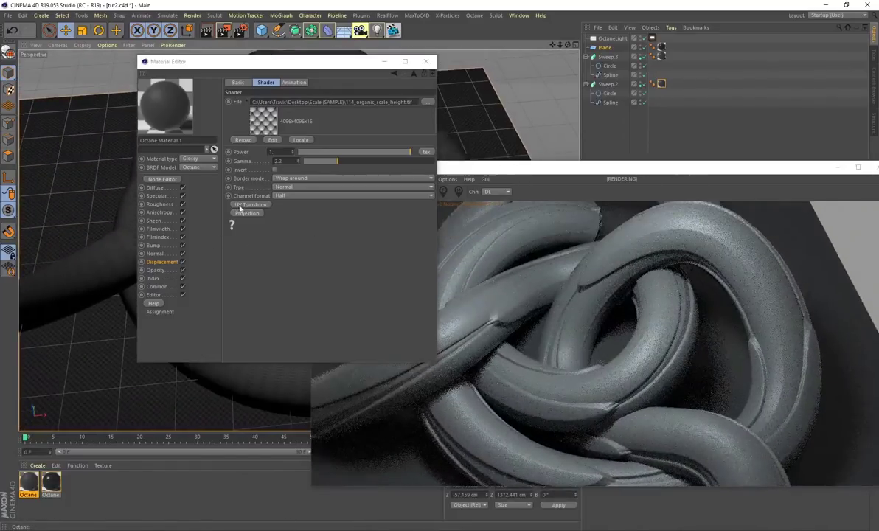
left_click(242, 206)
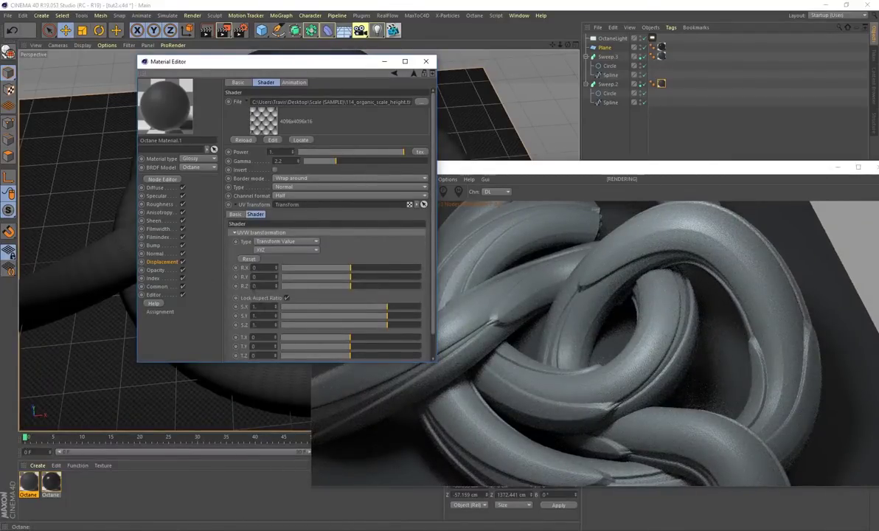
left_click(286, 298)
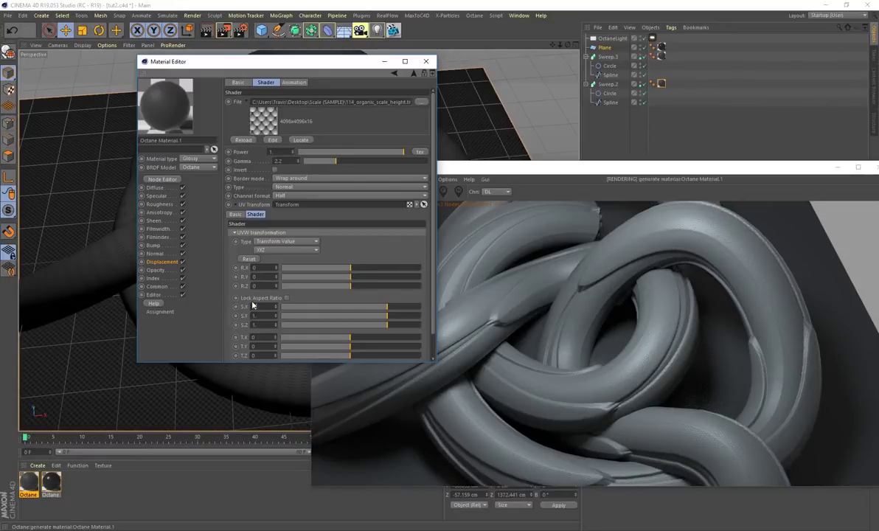
double_click(255, 306)
type("0.33809")
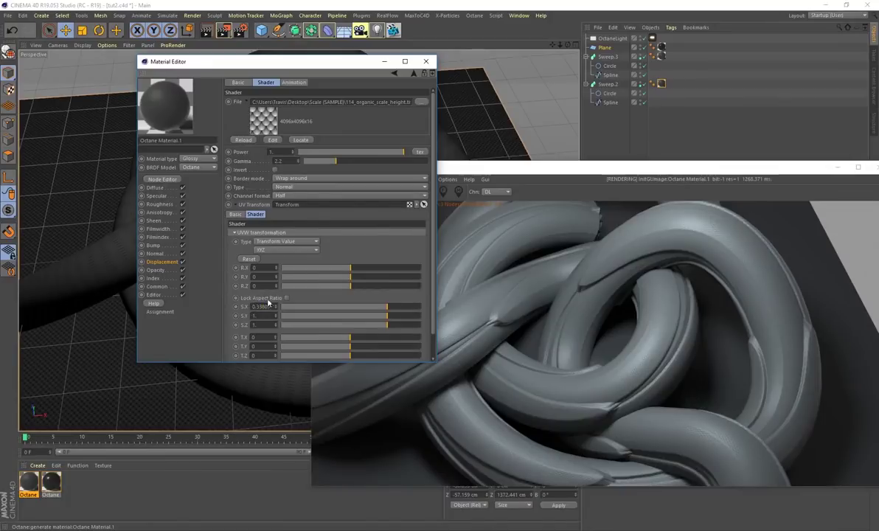
- Set the height texture's UV Transform Y scale to 0.06404 and Z scale to 0.044835
left_click(263, 315)
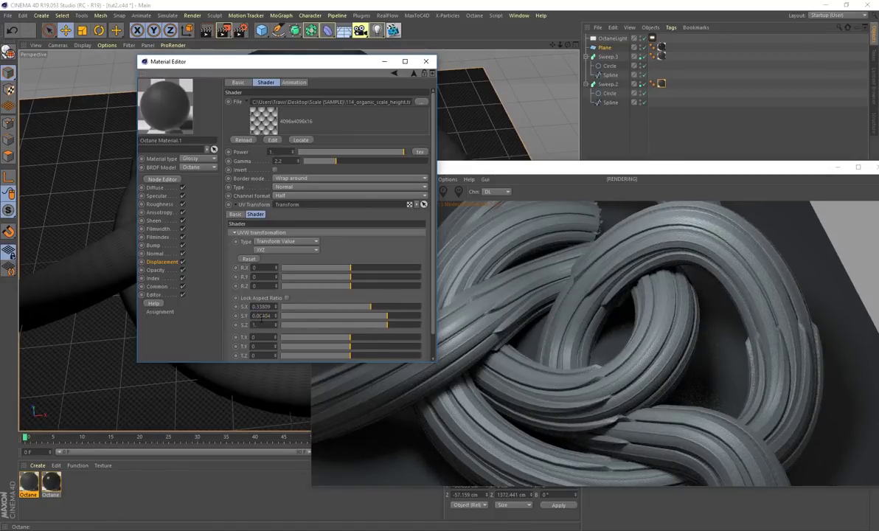
double_click(266, 325)
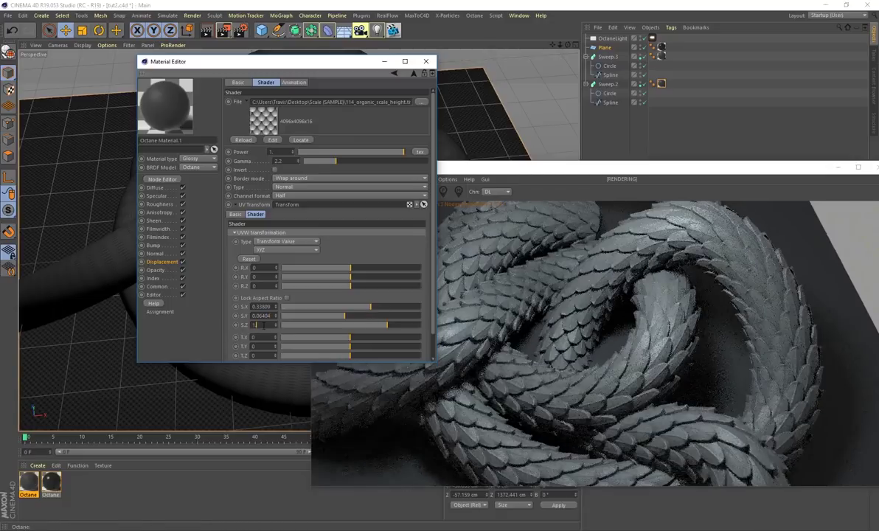
type("0.0")
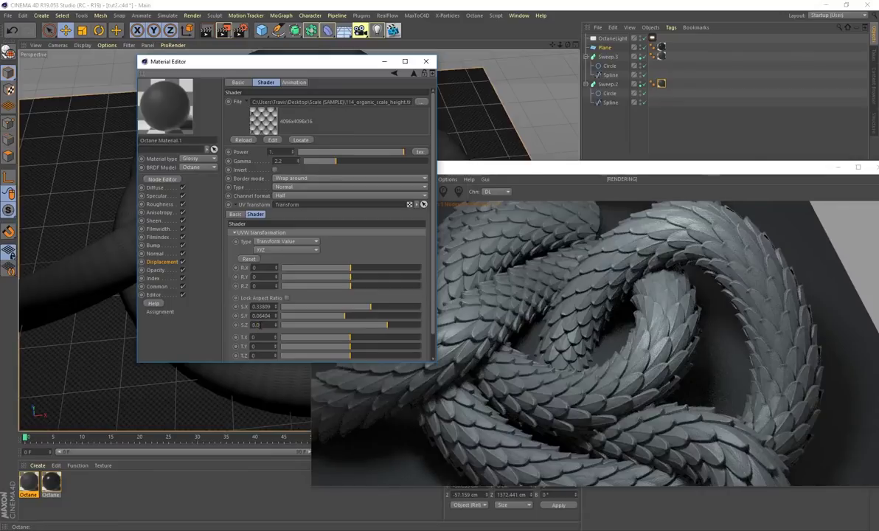
type("44835")
key("Return")
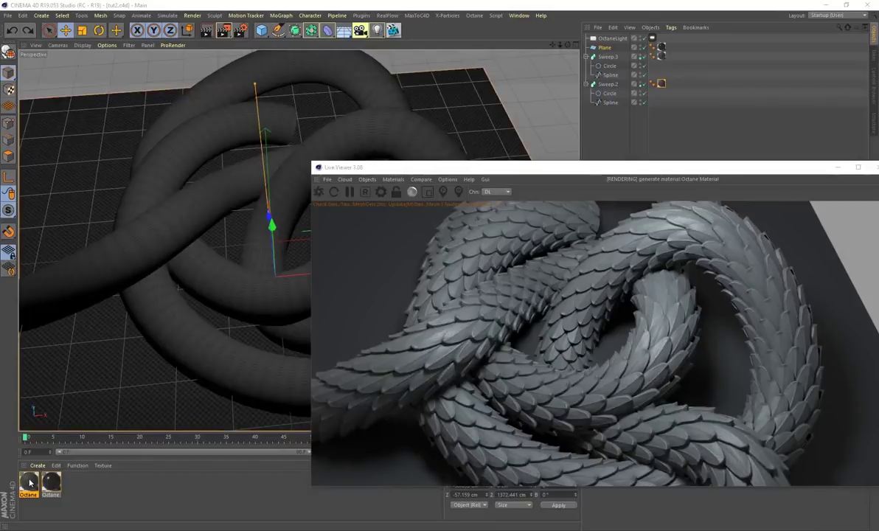
- Set the index of Octane Material.1 to 2.3125, restart the live render and close the material's editor
double_click(52, 483)
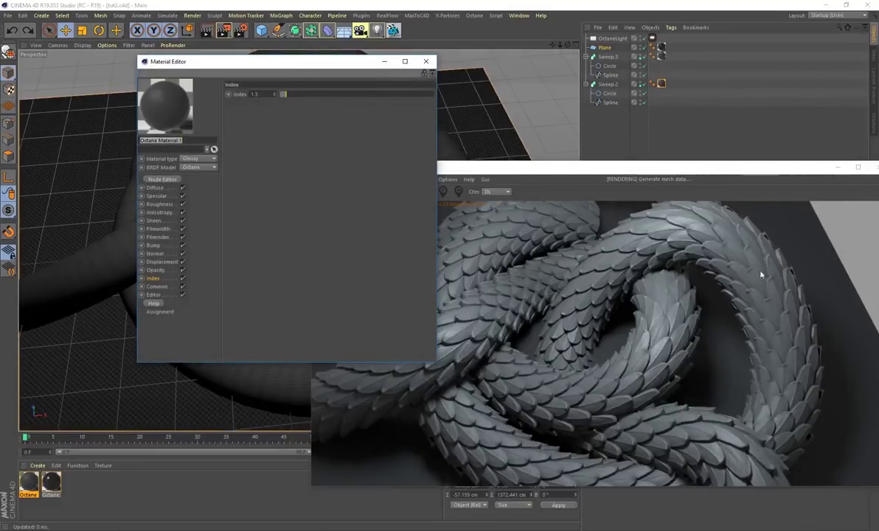
left_click_drag(267, 63, 166, 92)
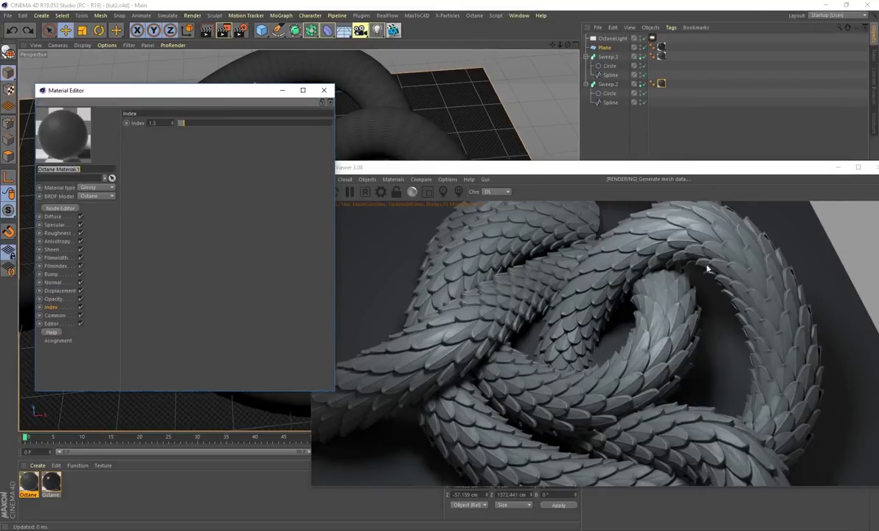
left_click(59, 291)
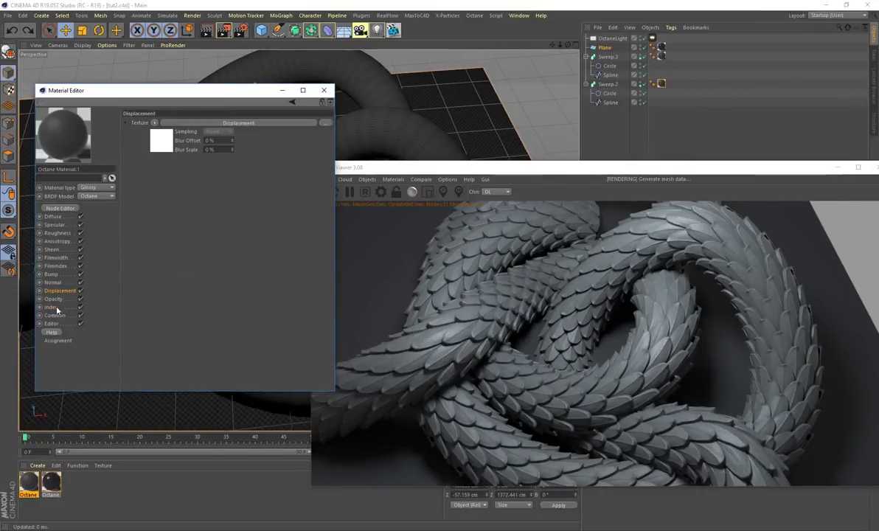
left_click(51, 306)
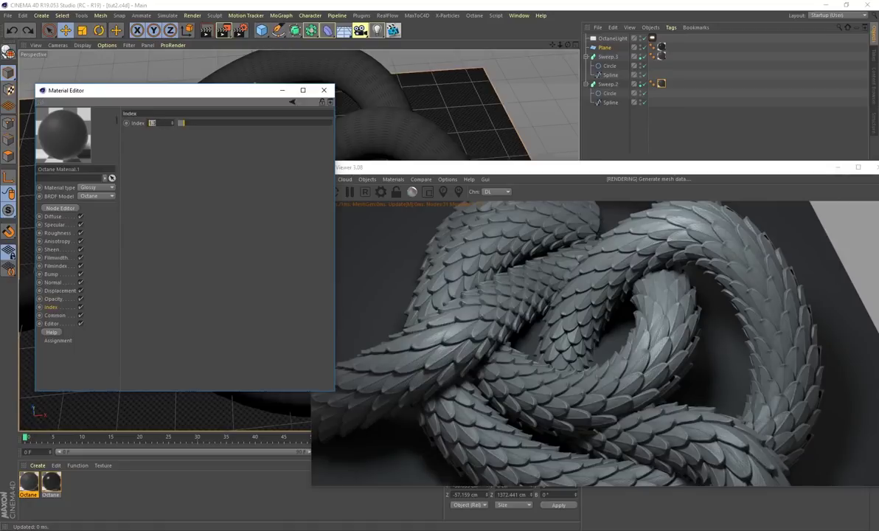
type("2.3125")
key("Return")
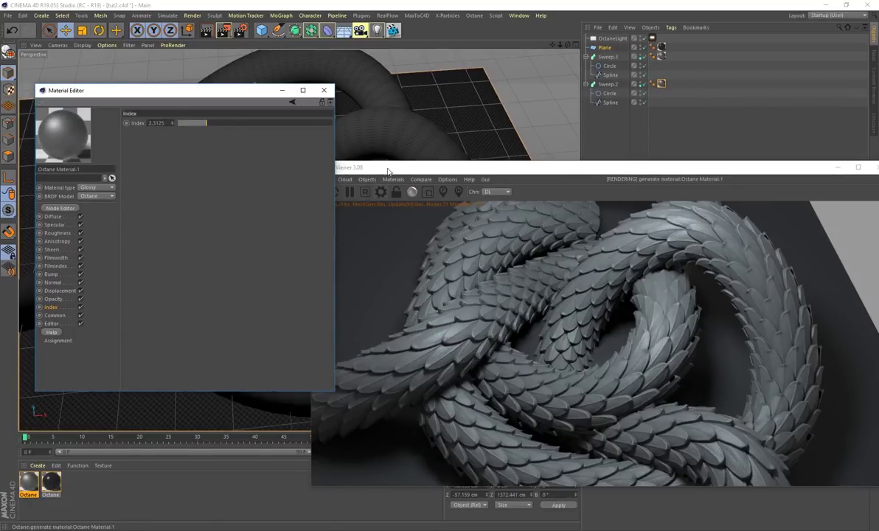
left_click(321, 198)
left_click(318, 192)
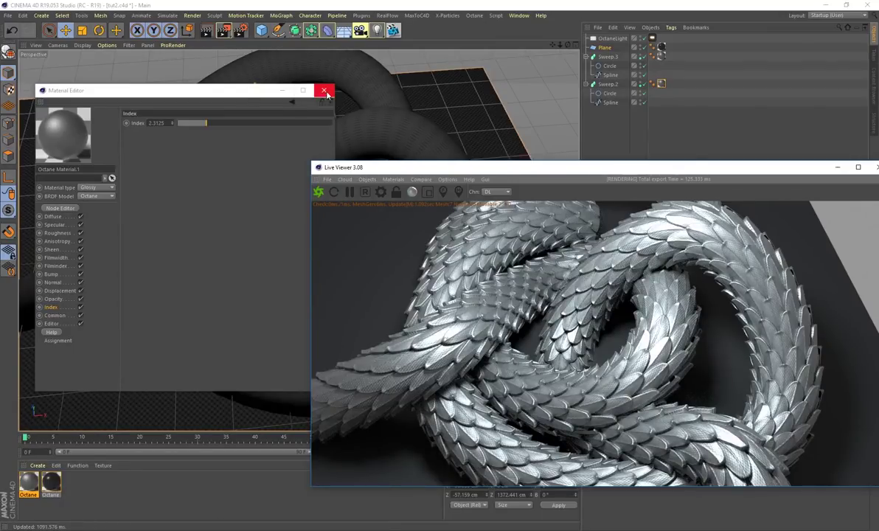
left_click(327, 93)
- Examine the displaced, reflective scales on the tubes up close from several angles in the live render
right_click_drag(256, 257, 247, 204, "alt")
scroll(247, 205, "up", 8)
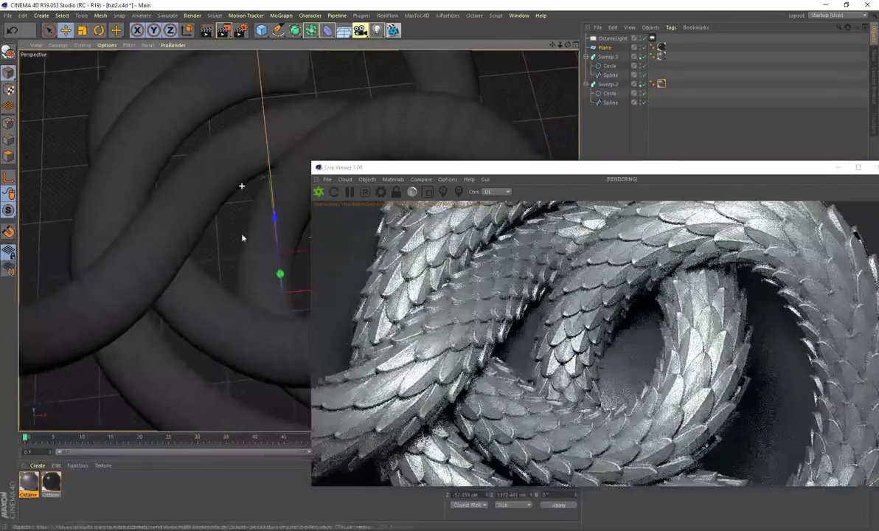
left_click_drag(236, 252, 191, 219, "alt")
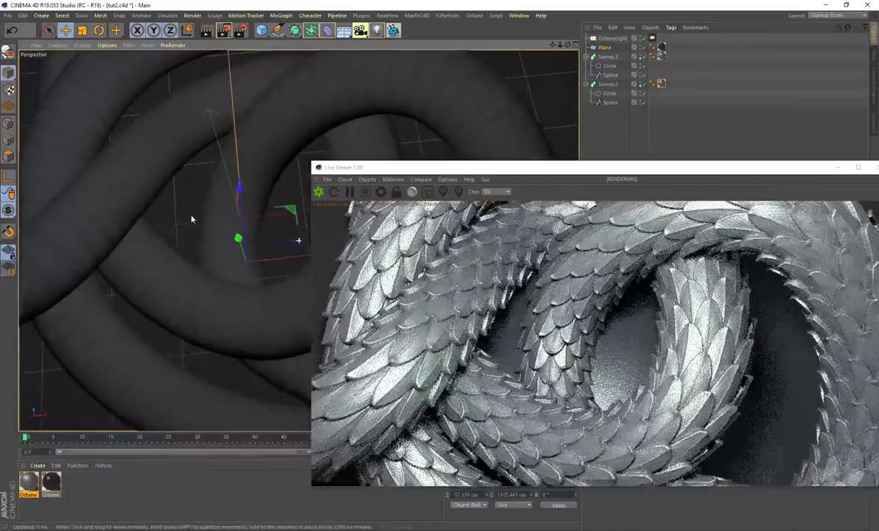
scroll(193, 219, "down", 1)
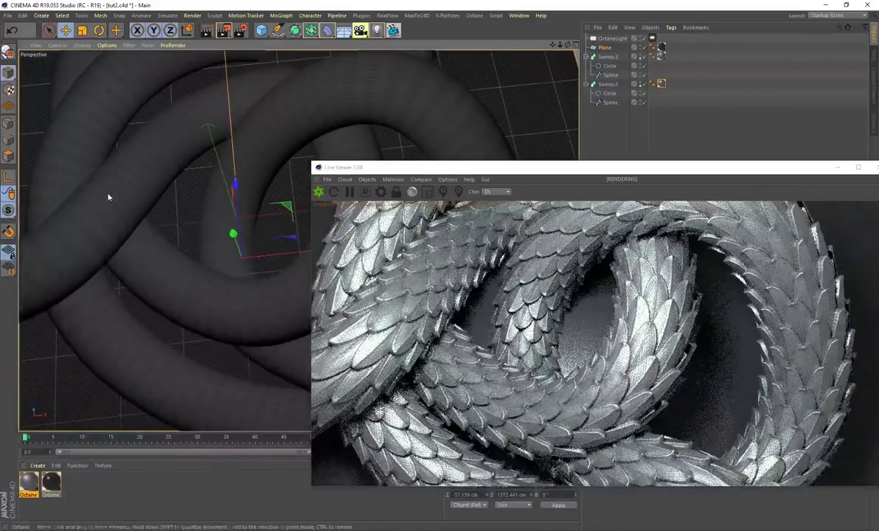
left_click_drag(145, 196, 176, 204, "alt")
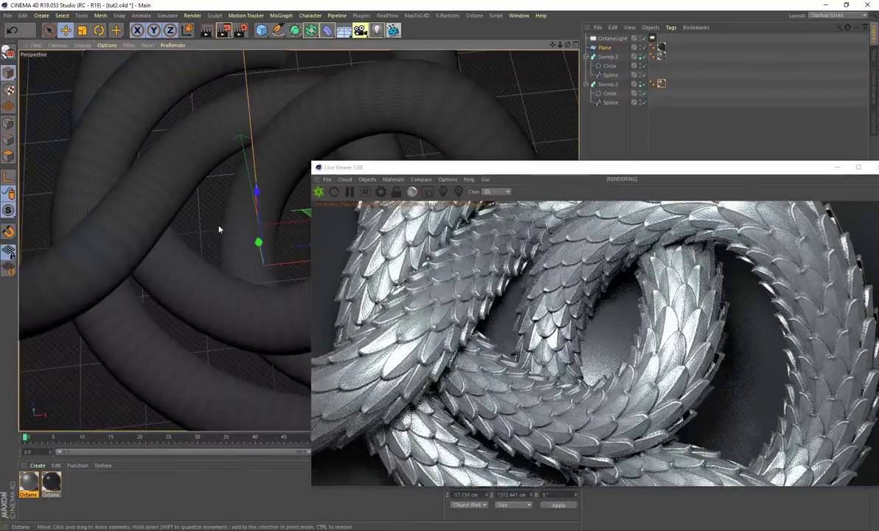
left_click_drag(182, 226, 185, 191, "alt")
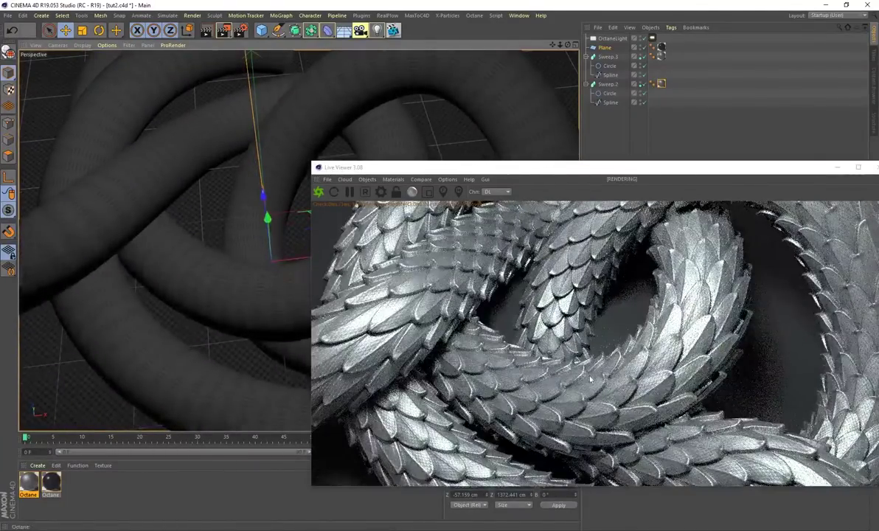
left_click_drag(182, 242, 183, 260, "alt")
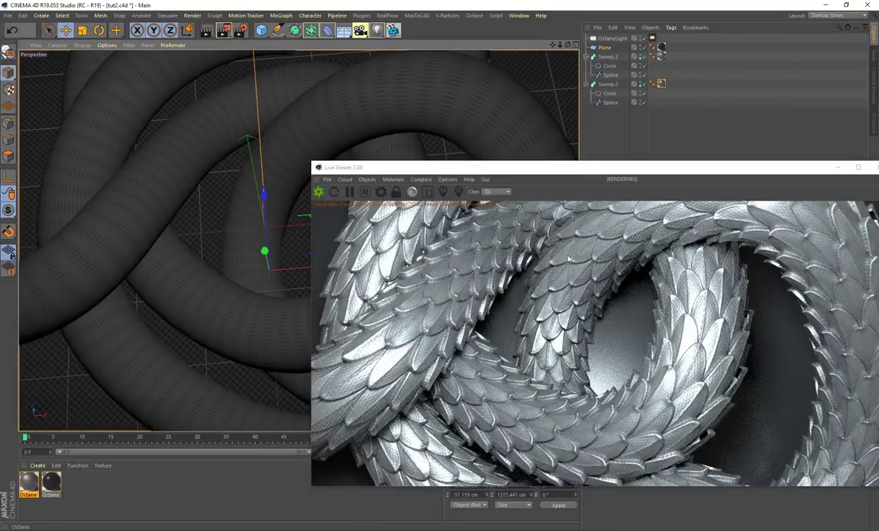
middle_click_drag(194, 268, 189, 265, "alt")
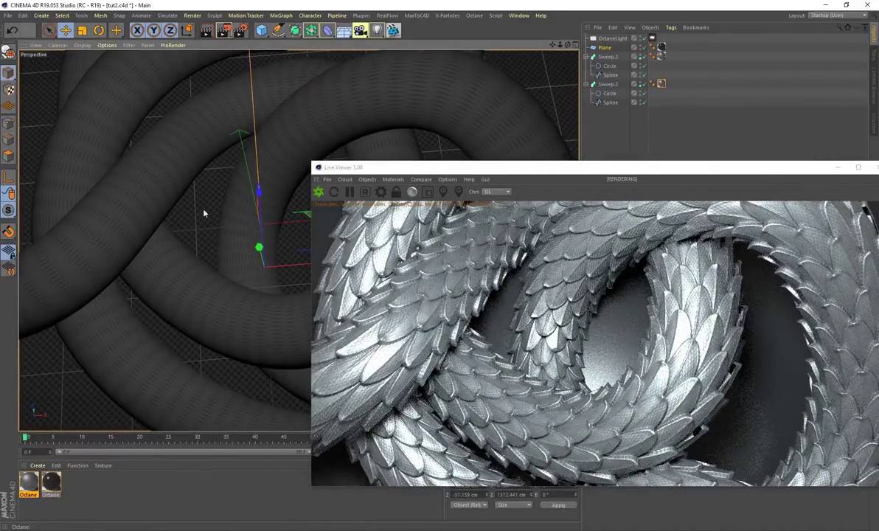
- Review the displacement channel of Octane Material and the displacement and bump channels of Octane Material.1
double_click(51, 485)
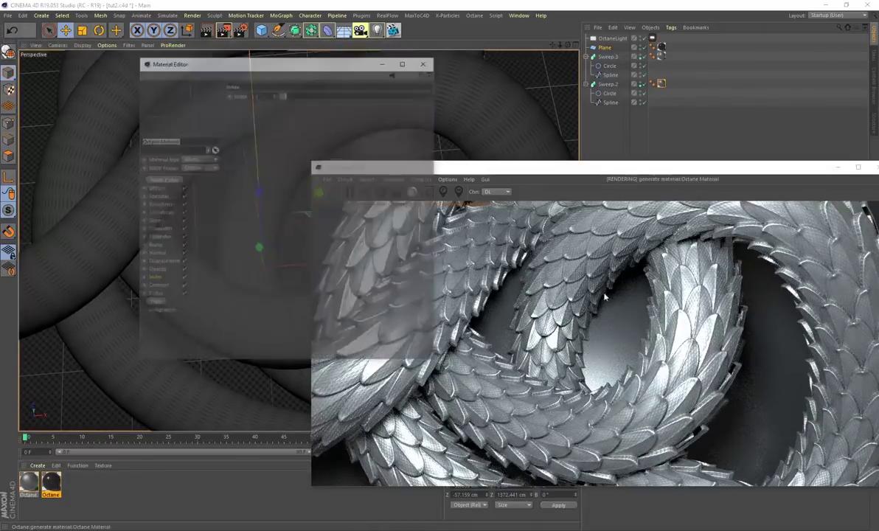
left_click_drag(293, 68, 223, 75)
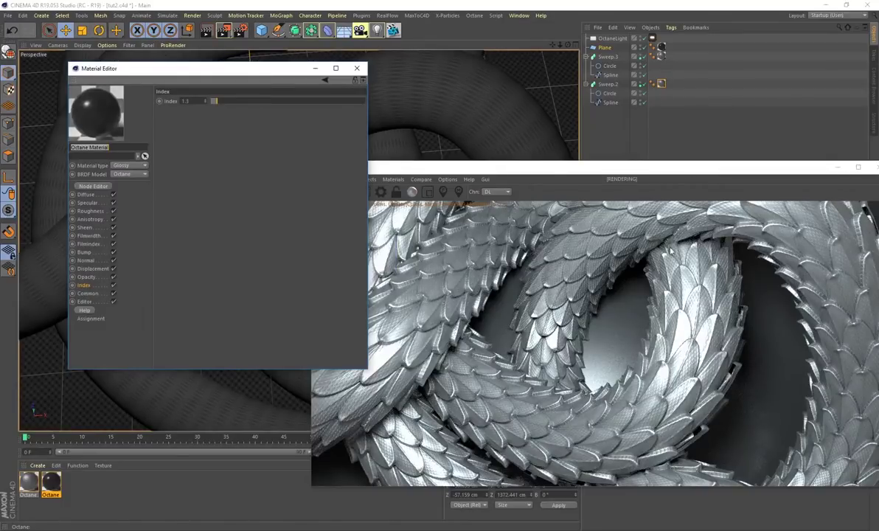
left_click(99, 269)
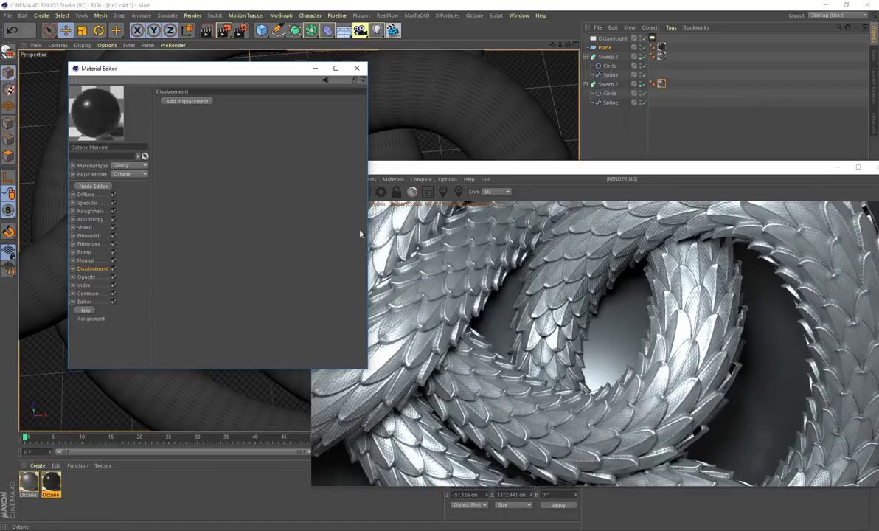
left_click(357, 68)
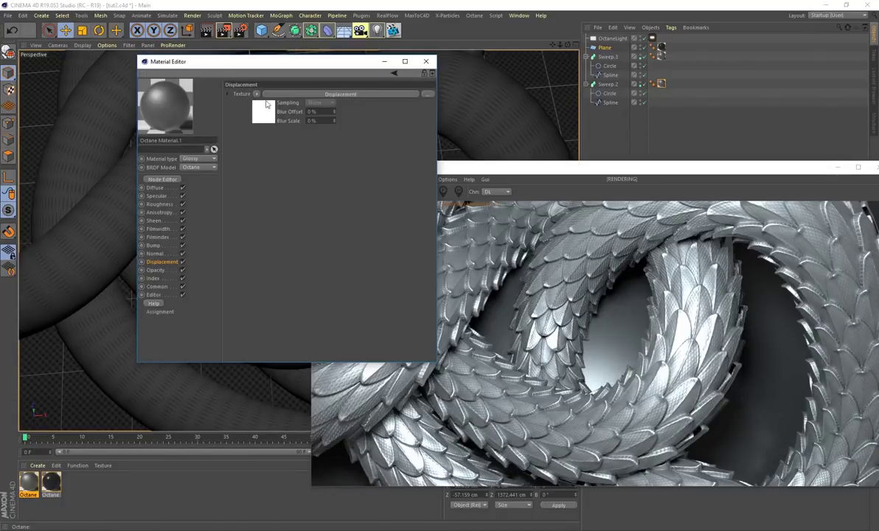
left_click(154, 245)
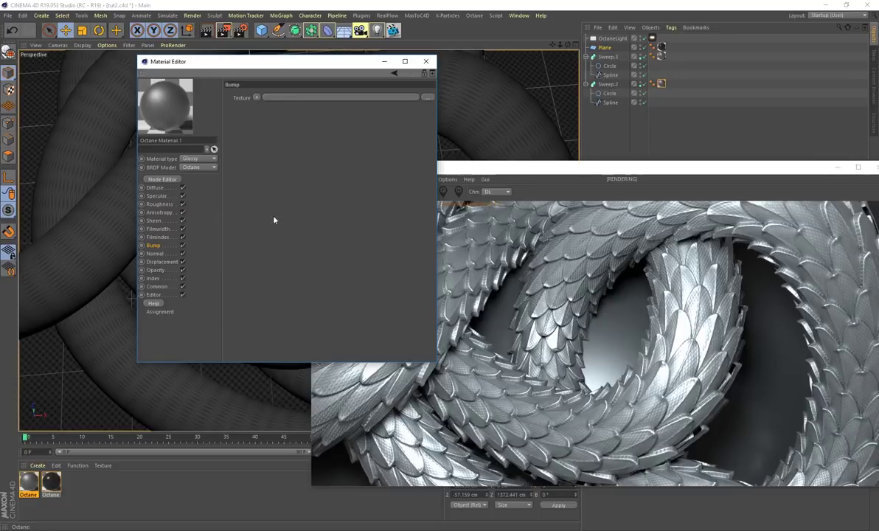
left_click_drag(322, 64, 245, 65)
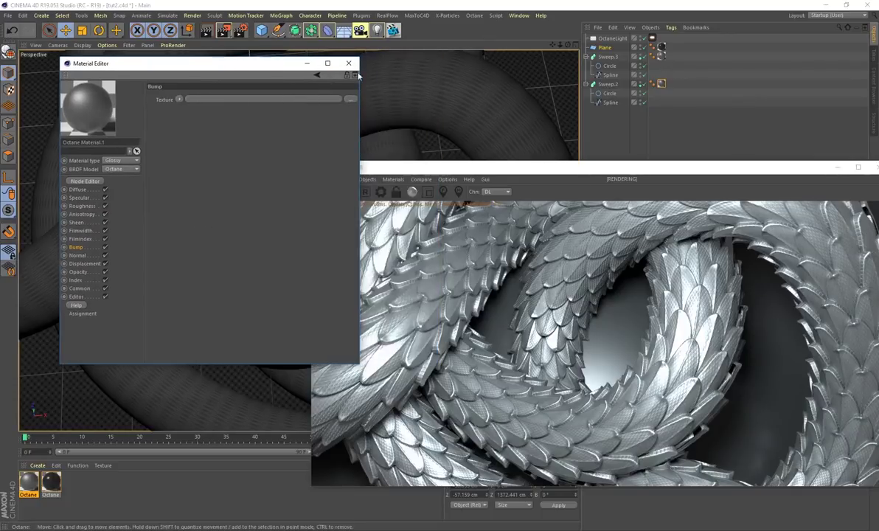
left_click(351, 64)
- Switch the Normal channel of Octane Material.1 off and back on to compare the scale detail up close in the live render
left_click_drag(211, 220, 213, 233, "alt")
middle_click_drag(228, 302, 242, 288, "alt")
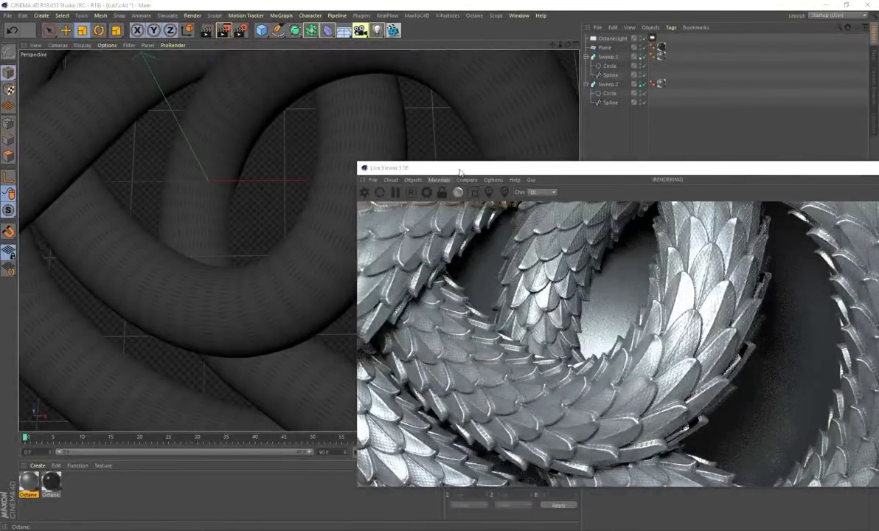
left_click_drag(459, 172, 324, 129)
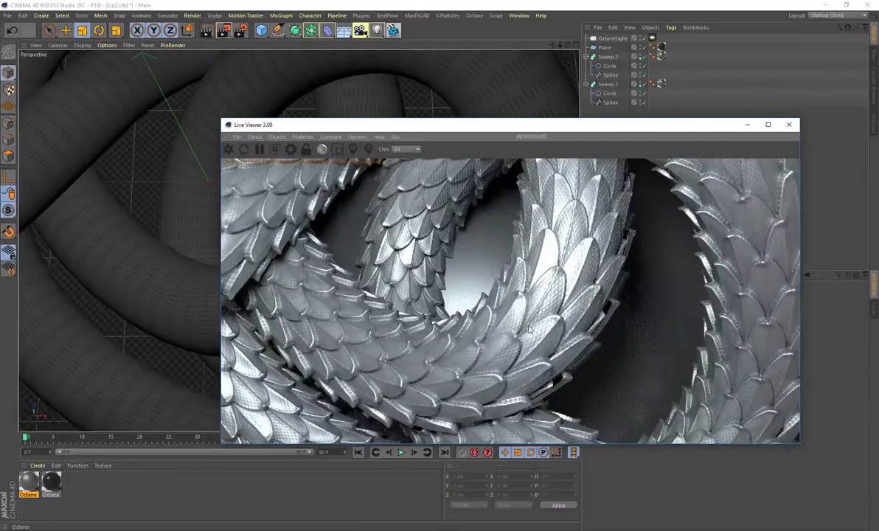
double_click(27, 483)
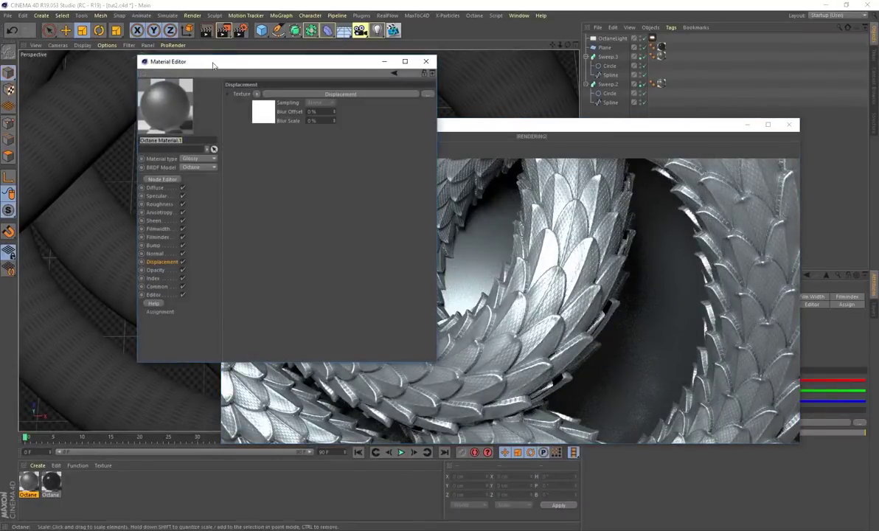
left_click_drag(213, 67, 123, 64)
left_click(90, 247)
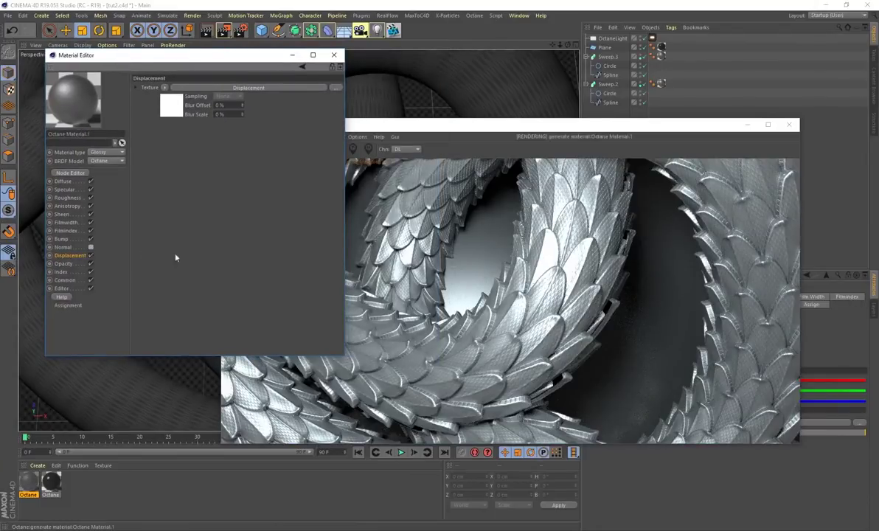
left_click_drag(175, 54, 91, 37)
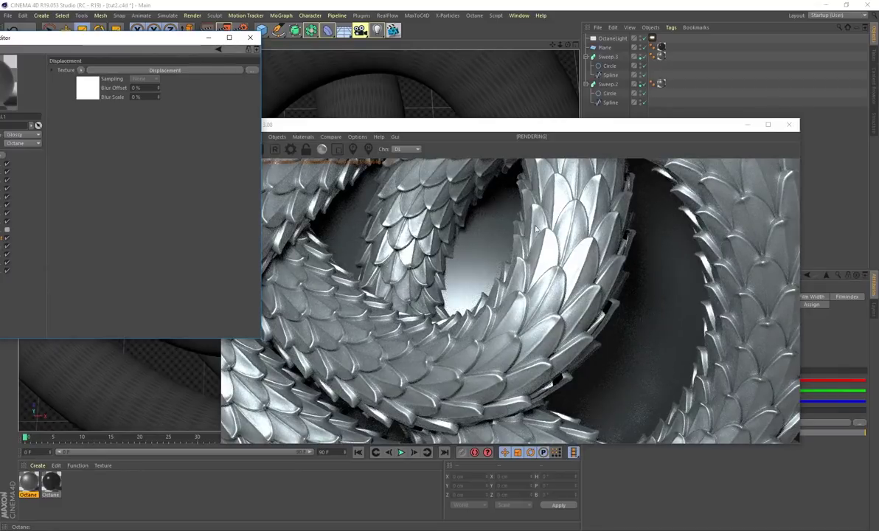
left_click_drag(109, 38, 172, 43)
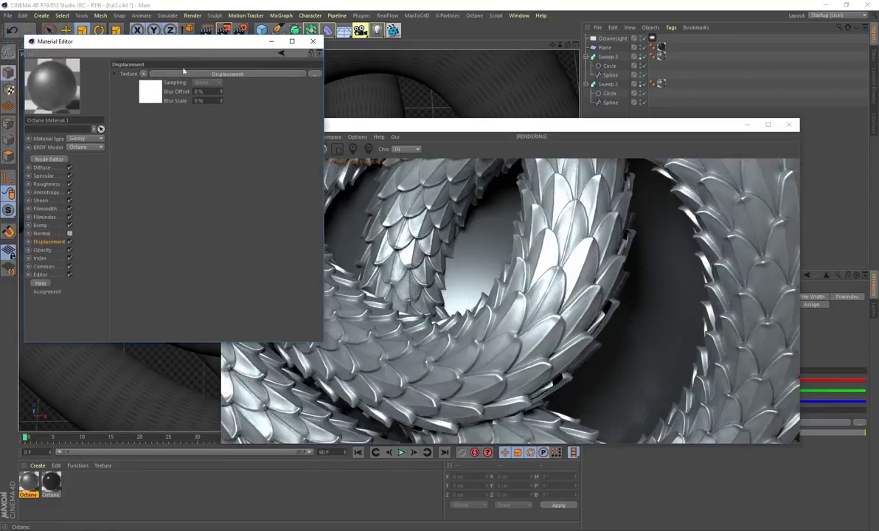
left_click(70, 234)
- Try stretching the normal ImageTexture through its UV Transform, with the X scale at 1.681024, then the Y scale at 4.101127
left_click(43, 235)
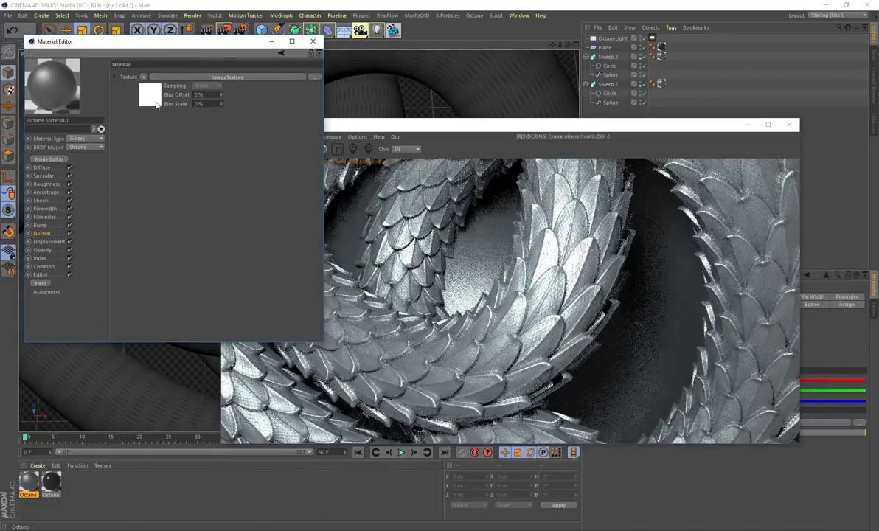
left_click(155, 98)
left_click(125, 185)
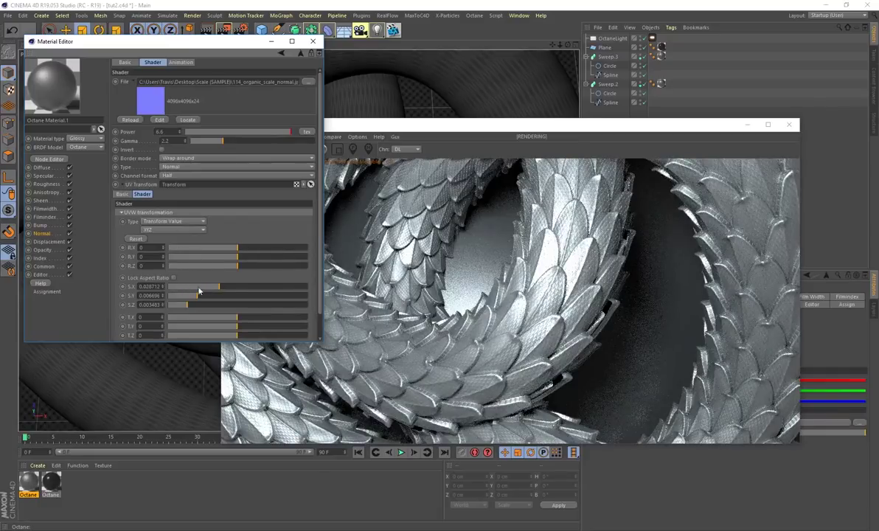
left_click_drag(212, 288, 283, 291)
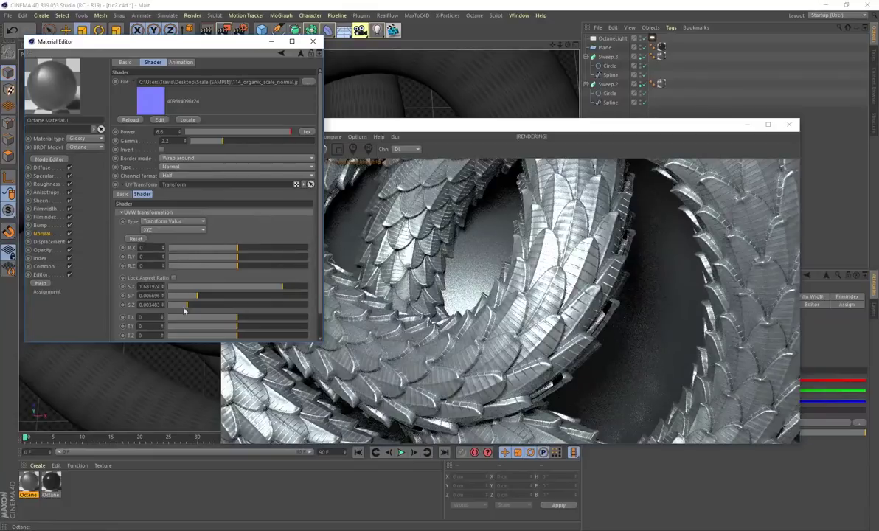
left_click(219, 287)
left_click_drag(201, 296, 300, 299)
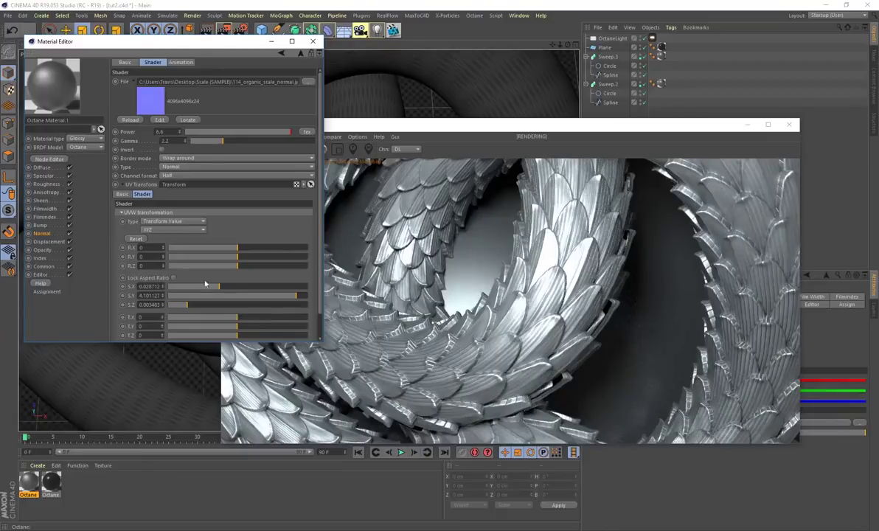
mouse_move(169, 42)
left_mouse_down()
mouse_move(364, 337)
mouse_move(154, 69)
mouse_move(161, 51)
left_mouse_up()
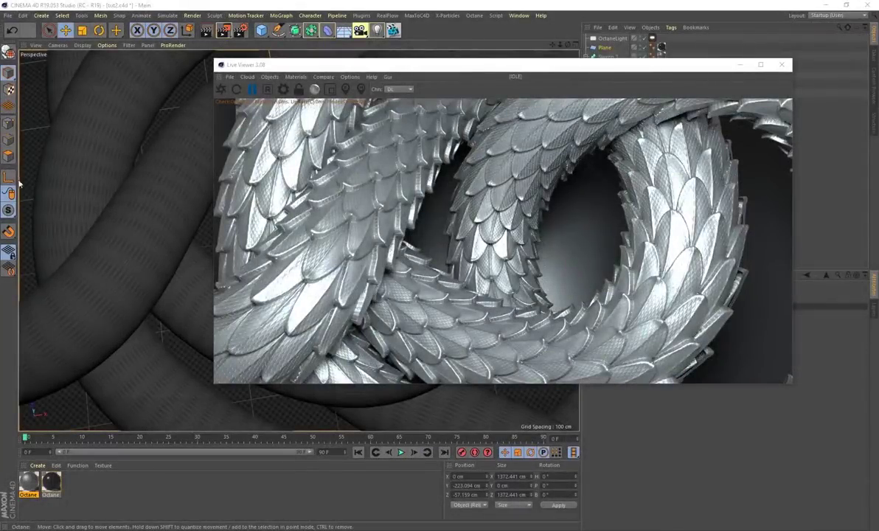
- Examine the scales from slightly different angles and review the Displacement shader settings of Octane Material.1
left_click_drag(121, 162, 176, 161, "alt")
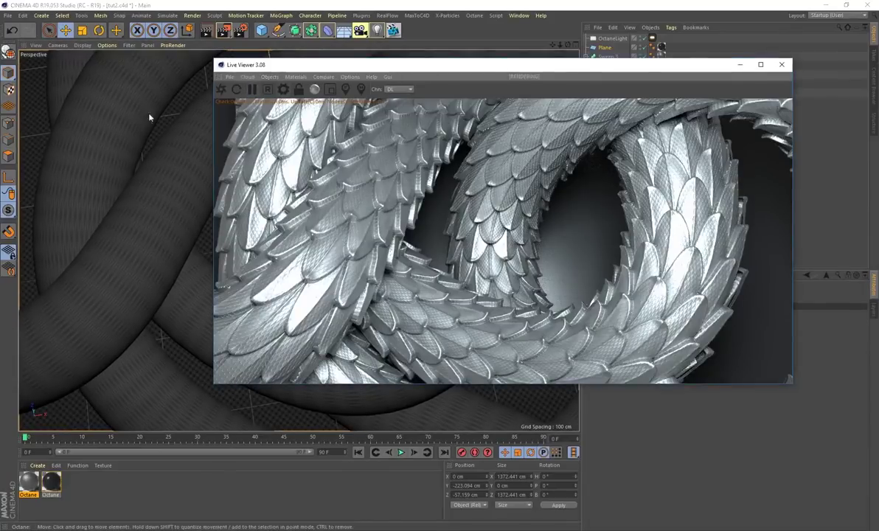
left_click_drag(154, 172, 148, 191, "alt")
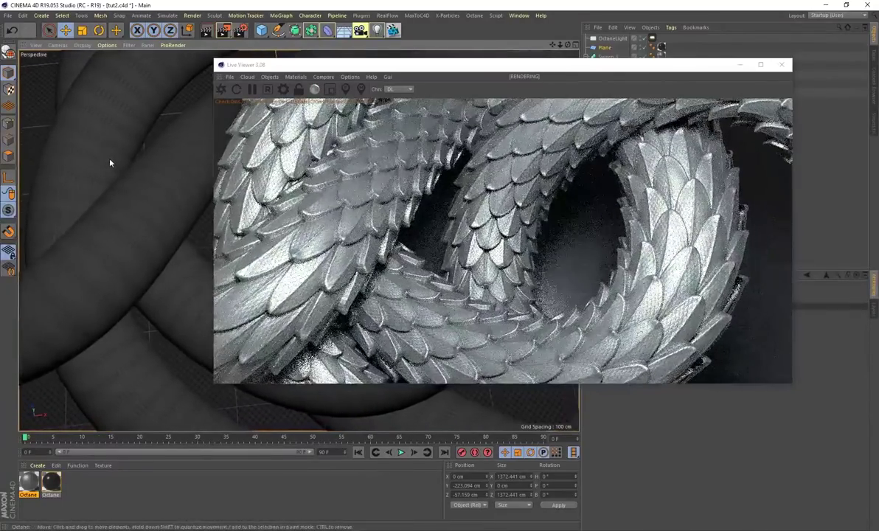
mouse_move(112, 163)
left_mouse_down("alt")
mouse_move(122, 146)
mouse_move(128, 158)
left_mouse_up("alt")
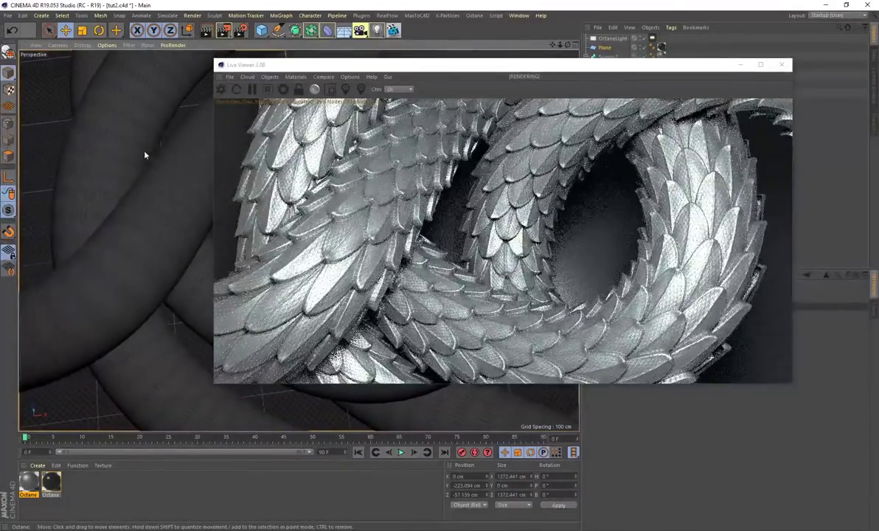
double_click(28, 482)
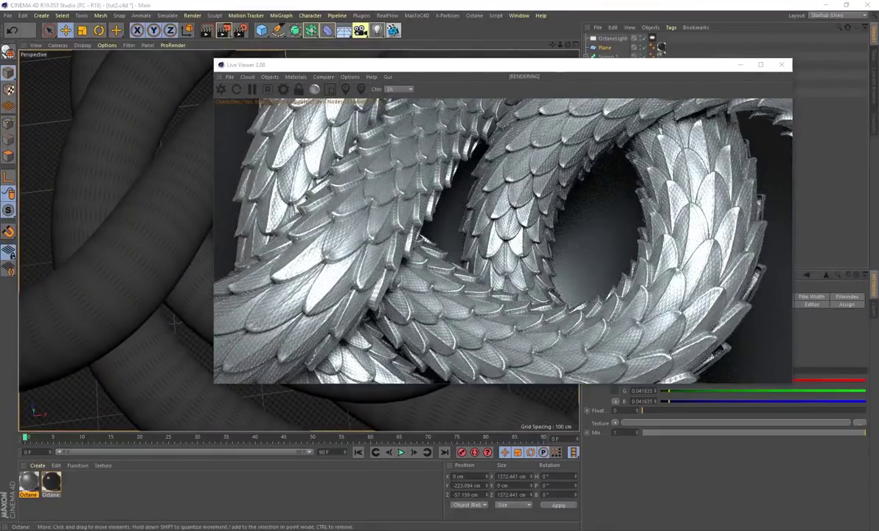
double_click(27, 483)
left_click(163, 305)
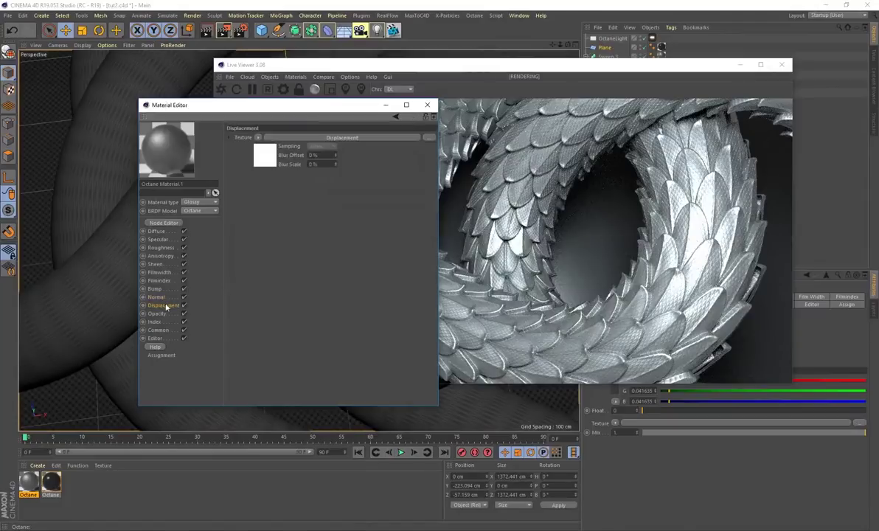
left_click(258, 156)
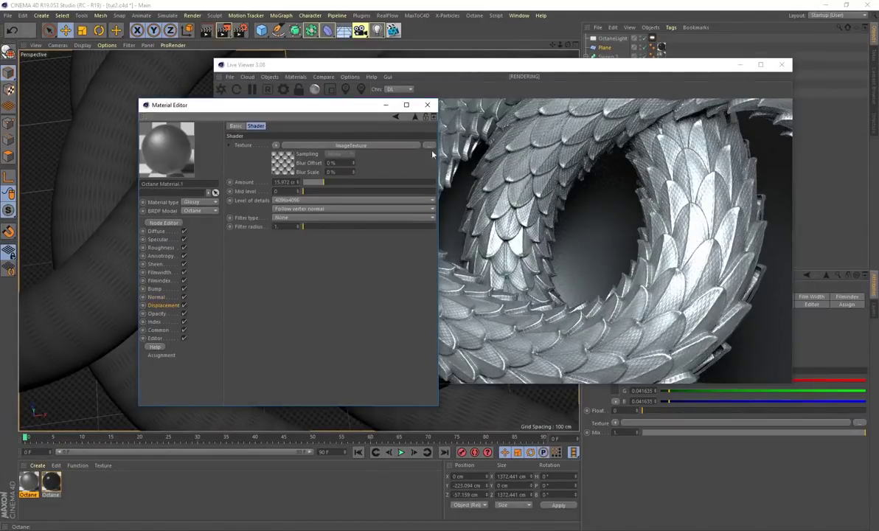
left_click(427, 105)
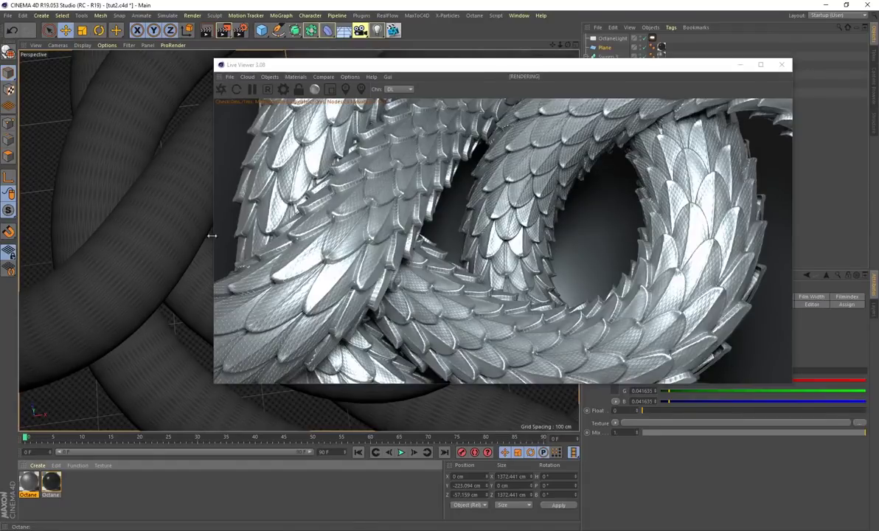
- Frame the interwoven scaled tubes in a close view from above and add an Octane Camera at that view
left_click_drag(167, 214, 159, 250, "alt")
left_click_drag(172, 195, 110, 171, "alt")
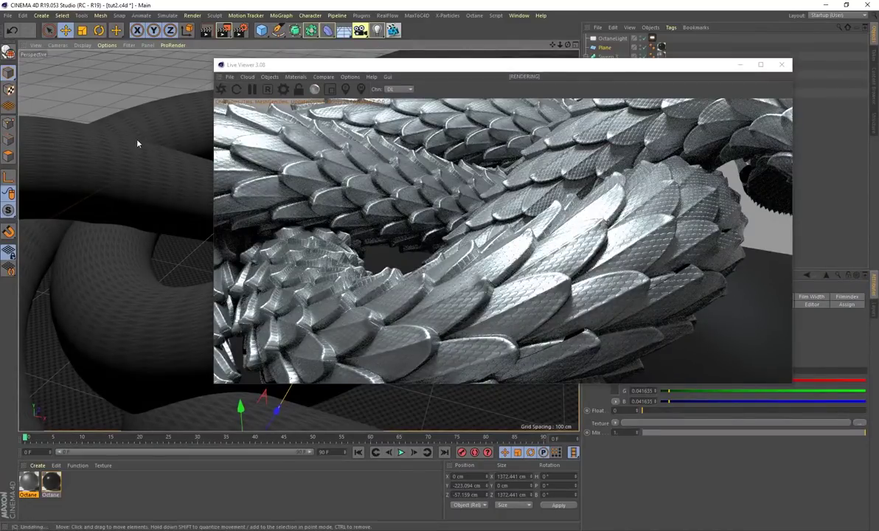
left_click_drag(137, 140, 192, 187, "alt")
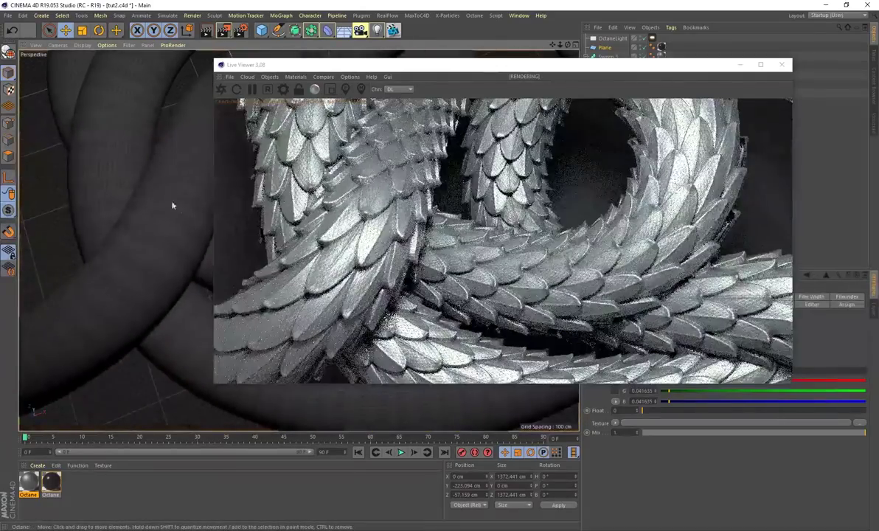
left_click_drag(136, 188, 133, 233, "alt")
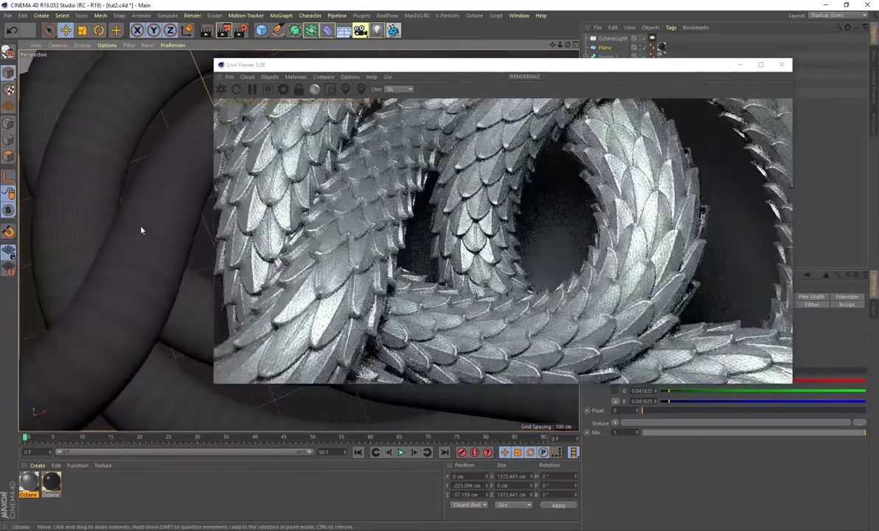
left_click_drag(81, 210, 66, 193, "alt")
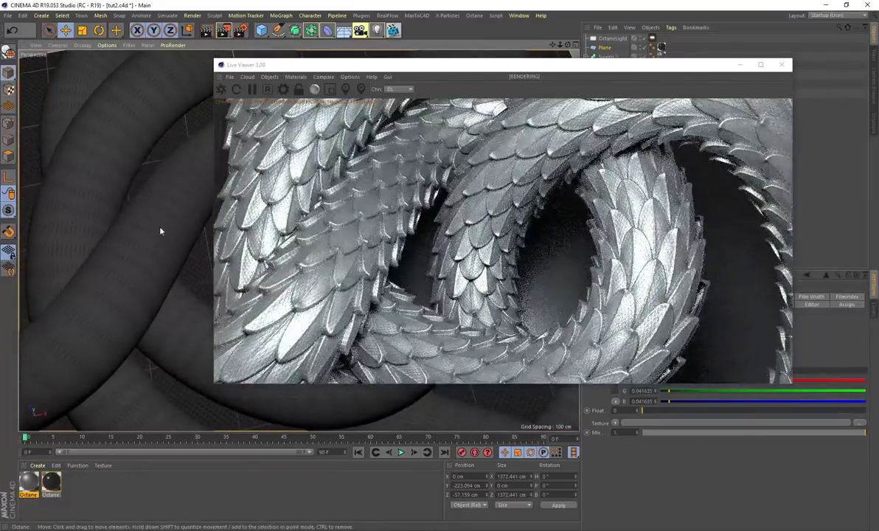
left_click_drag(131, 219, 75, 148, "alt")
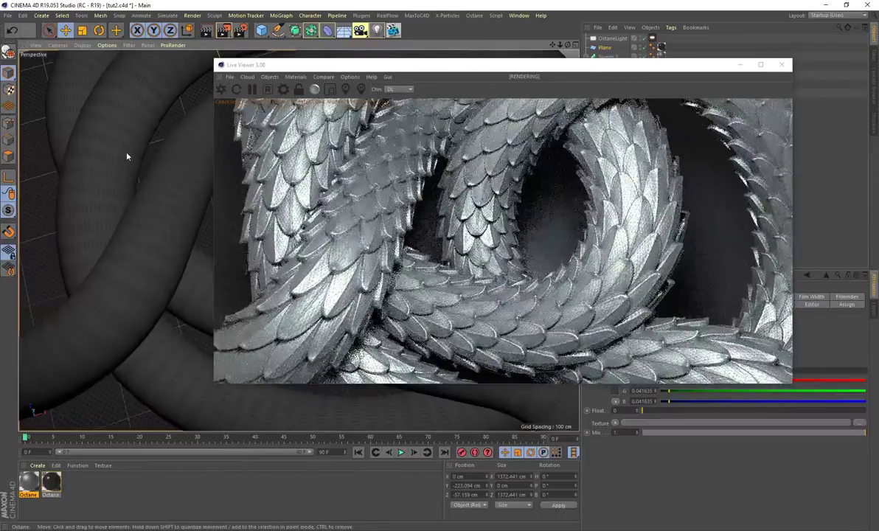
left_click_drag(94, 147, 88, 169, "alt")
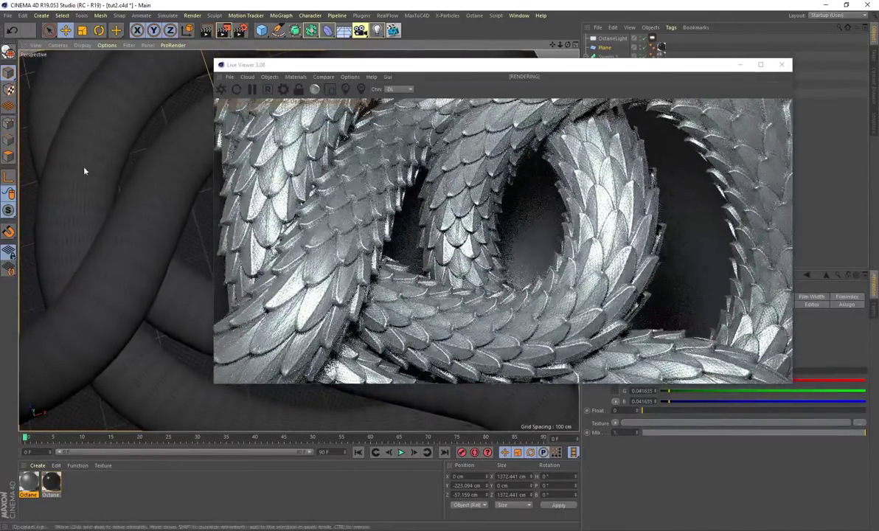
left_click(269, 77)
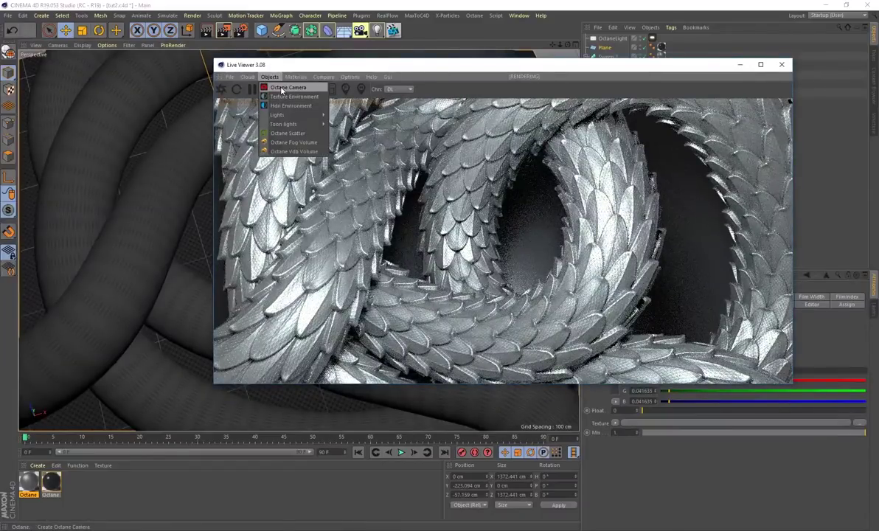
left_click(280, 88)
- Set the GI mode of the Octane Directlighting kernel to GI_DIFFUSE
left_click_drag(546, 65, 350, 67)
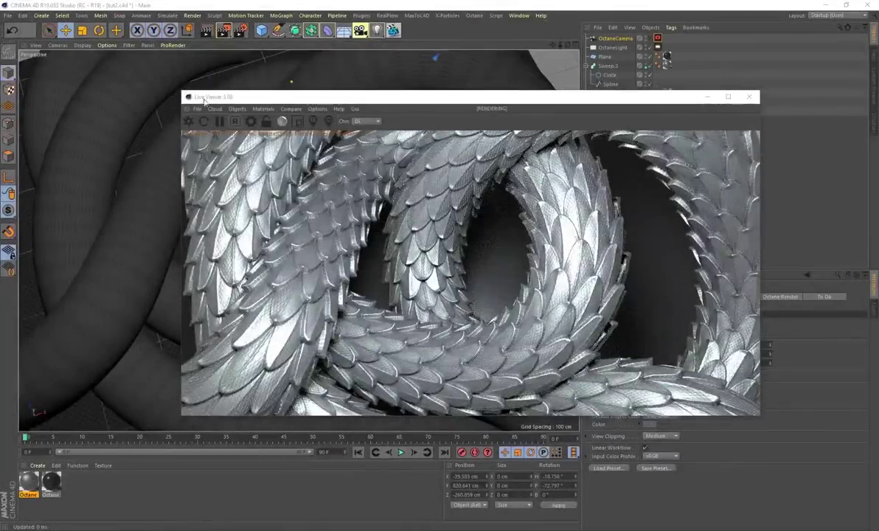
left_click(251, 121)
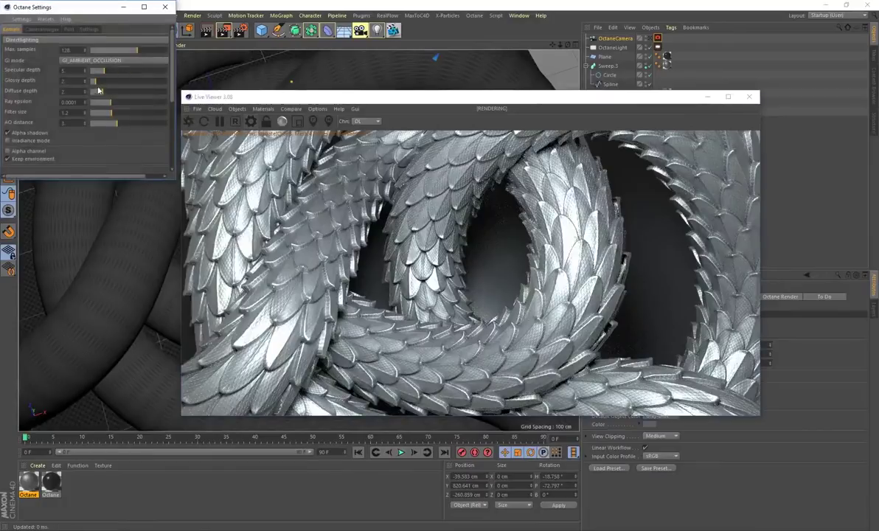
left_click(103, 59)
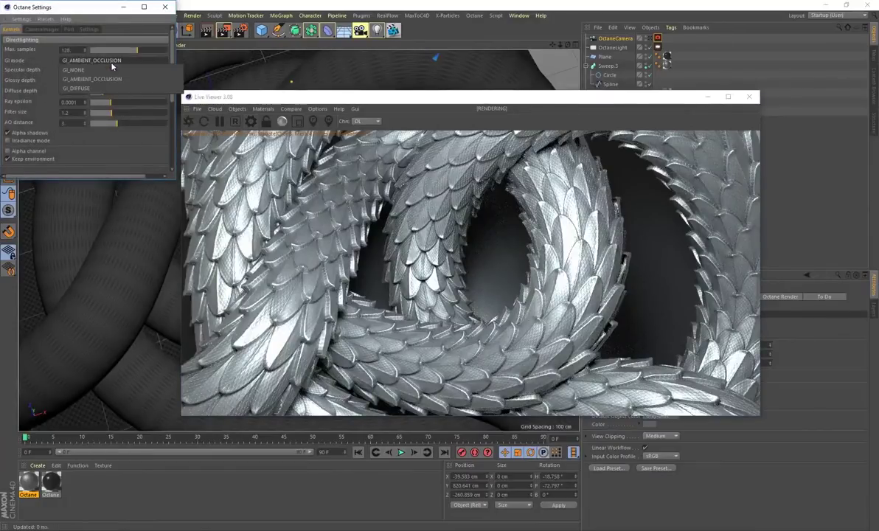
left_click(77, 85)
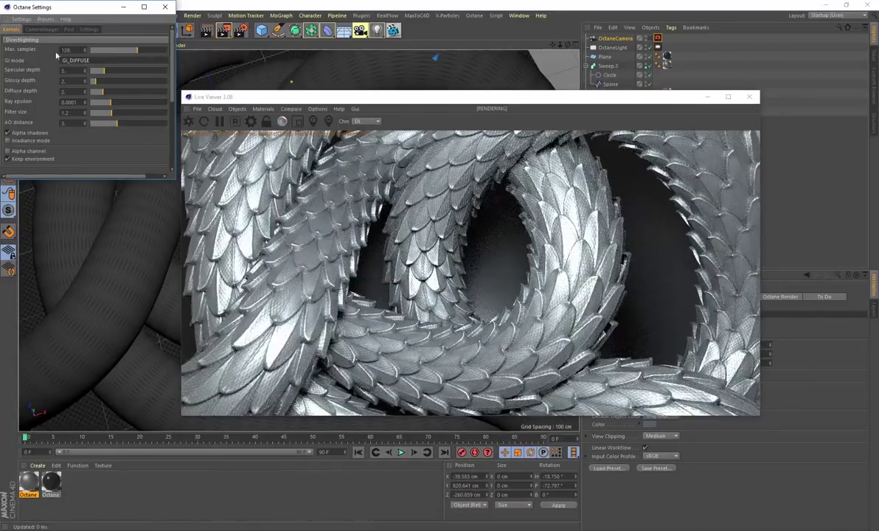
- Set the focal length of the OctaneCamera to the Portrait (80 mm) preset
left_click(165, 9)
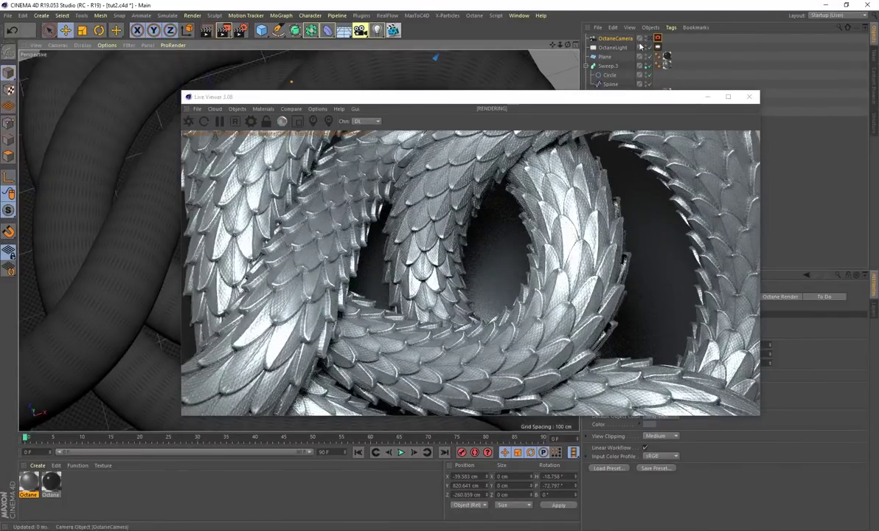
left_click_drag(617, 101, 399, 76)
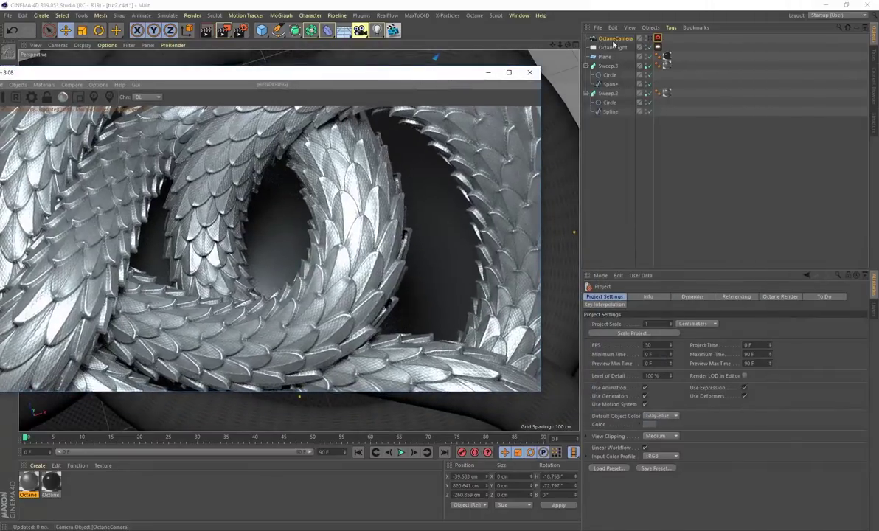
left_click(613, 39)
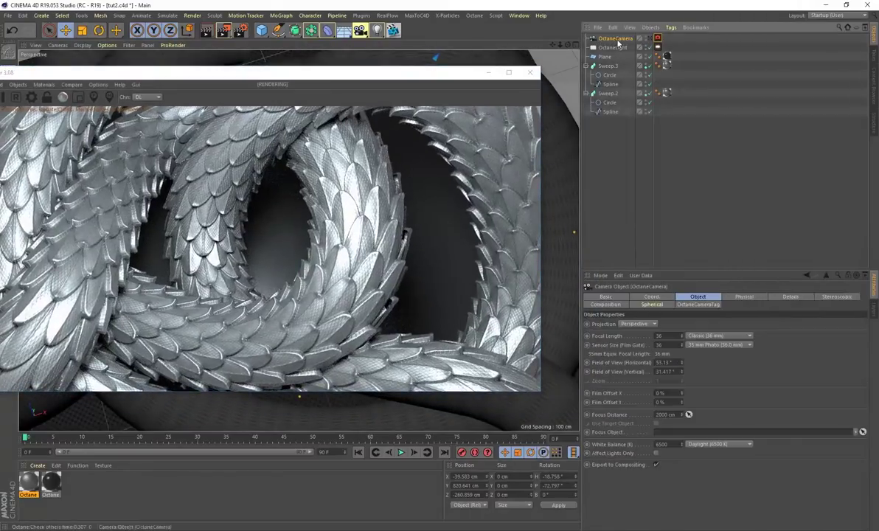
left_click(702, 337)
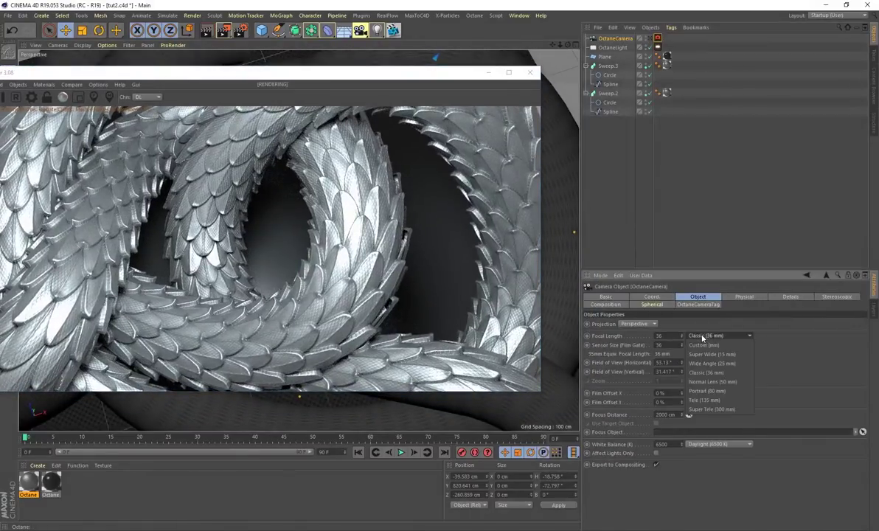
left_click(714, 391)
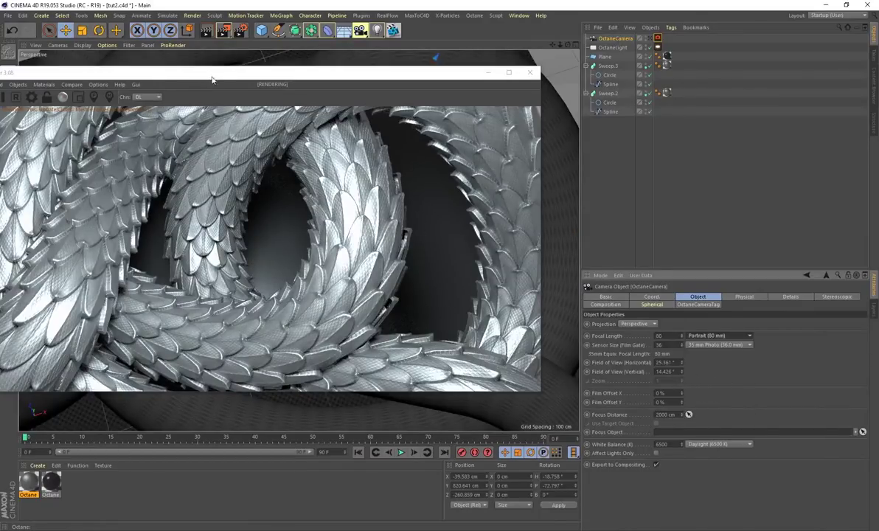
- Set the Thinlens aperture in the OctaneCamera's camera tag to 1.563 cm
left_click_drag(188, 74, 239, 78)
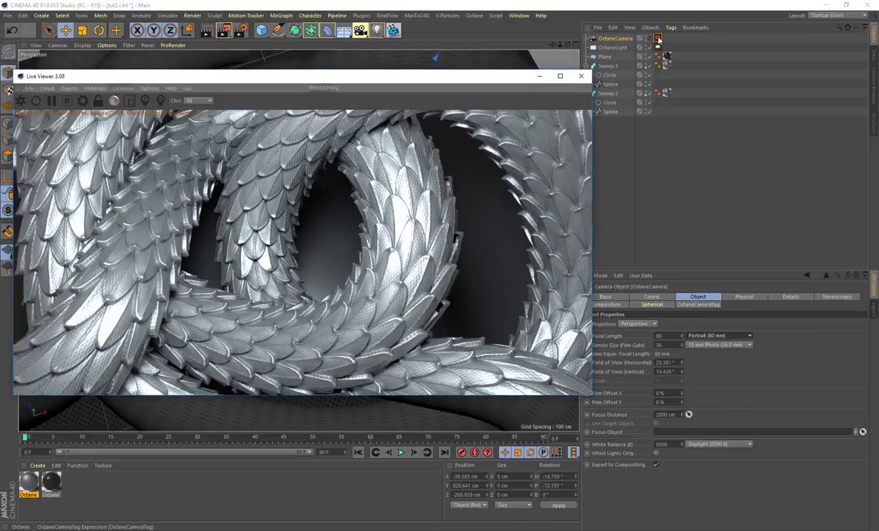
left_click(658, 40)
left_click(685, 296)
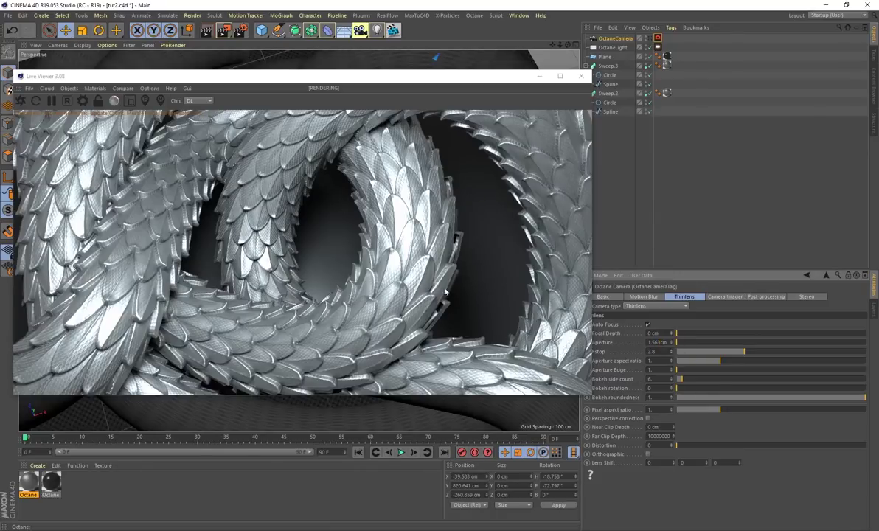
key("Return")
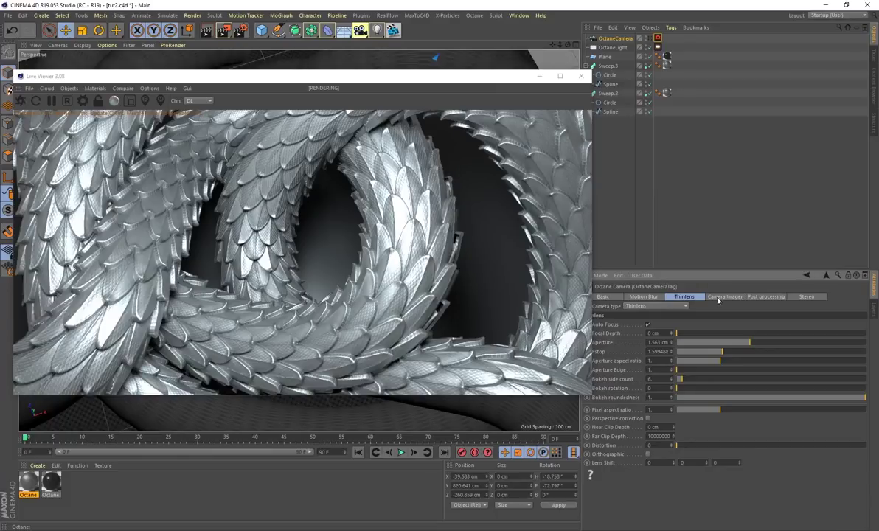
- Enable post processing in the OctaneCamera's tag and set its bloom power to 56
left_click(765, 297)
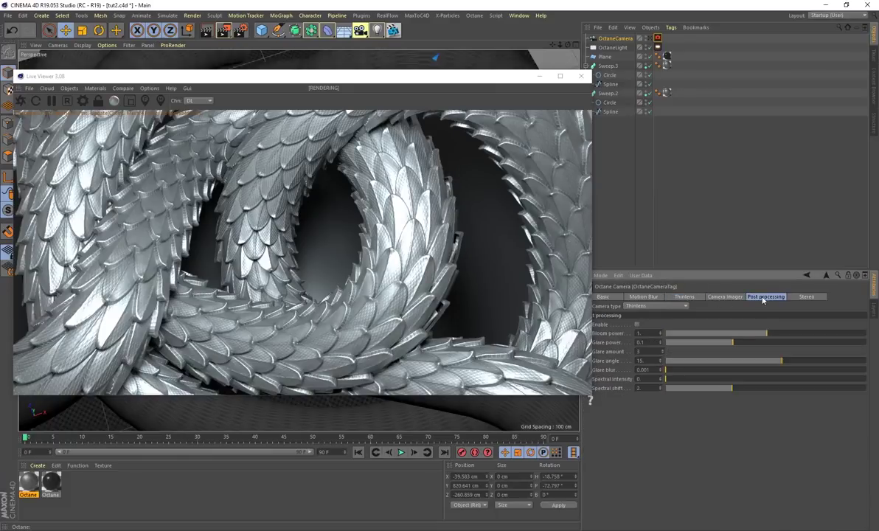
left_click(637, 325)
left_click(380, 234)
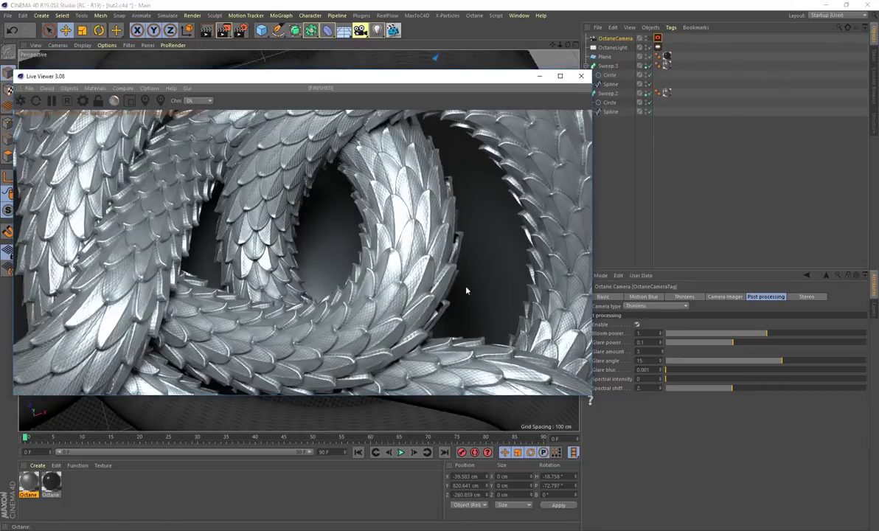
left_click(640, 333)
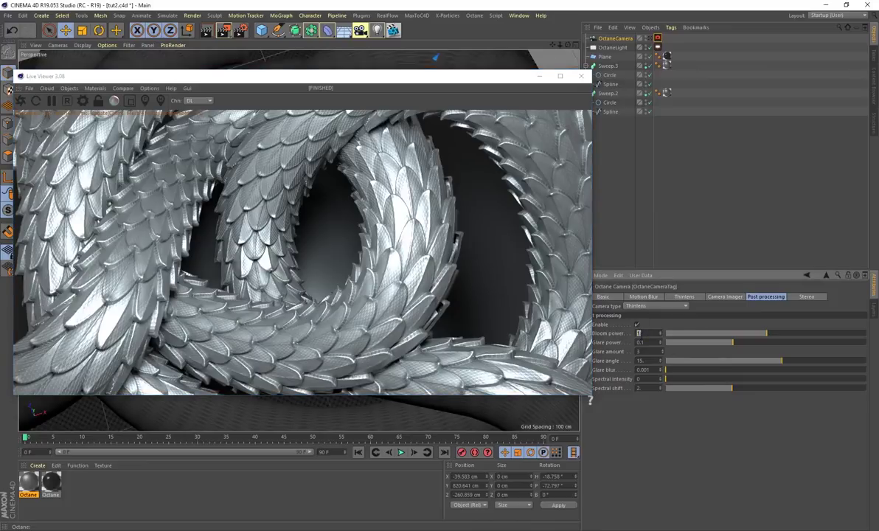
type("80")
key("Return")
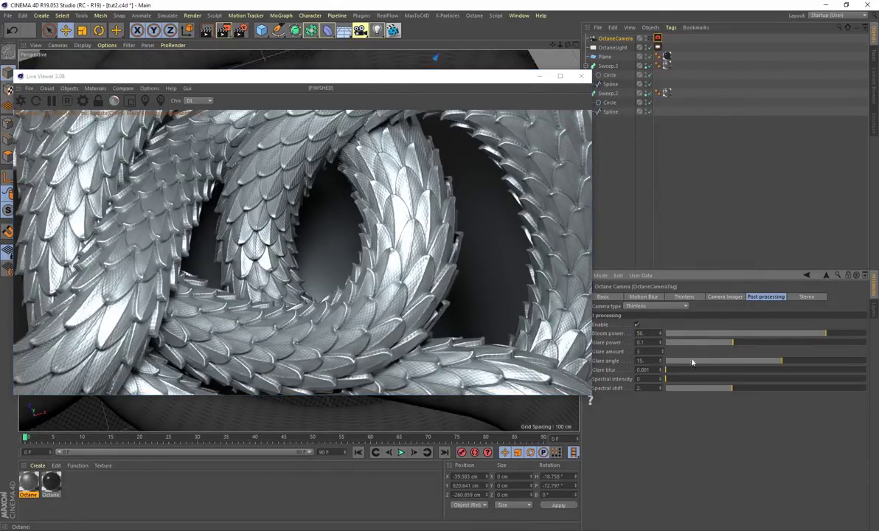
- Set the Camera Imager response of the OctaneCamera to Linear
left_click(722, 297)
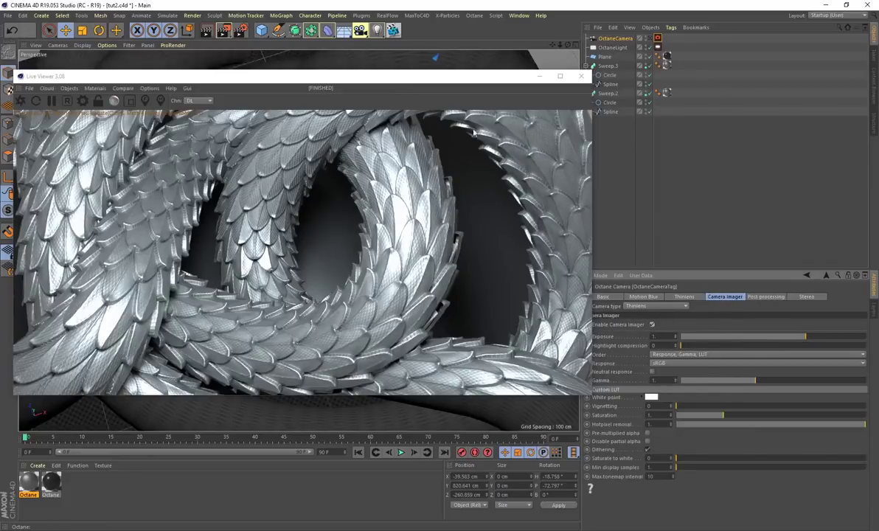
left_click_drag(452, 76, 443, 74)
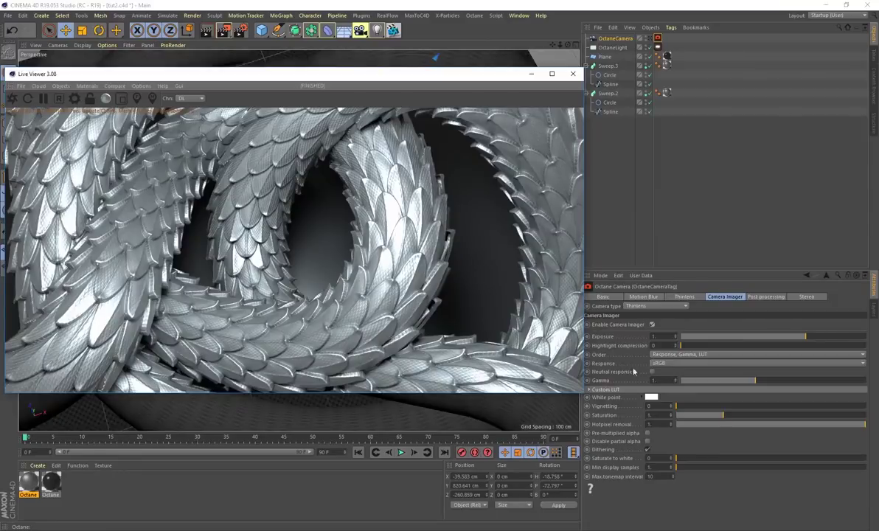
left_click(665, 363)
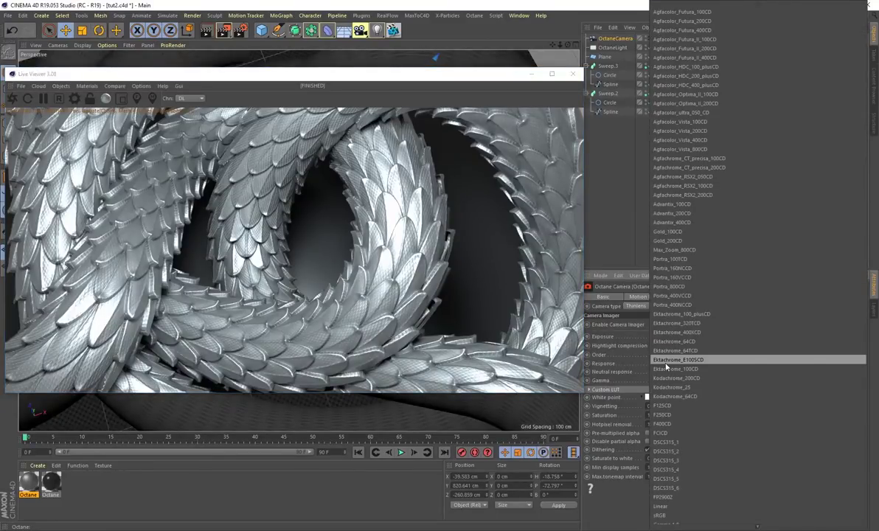
left_click(673, 509)
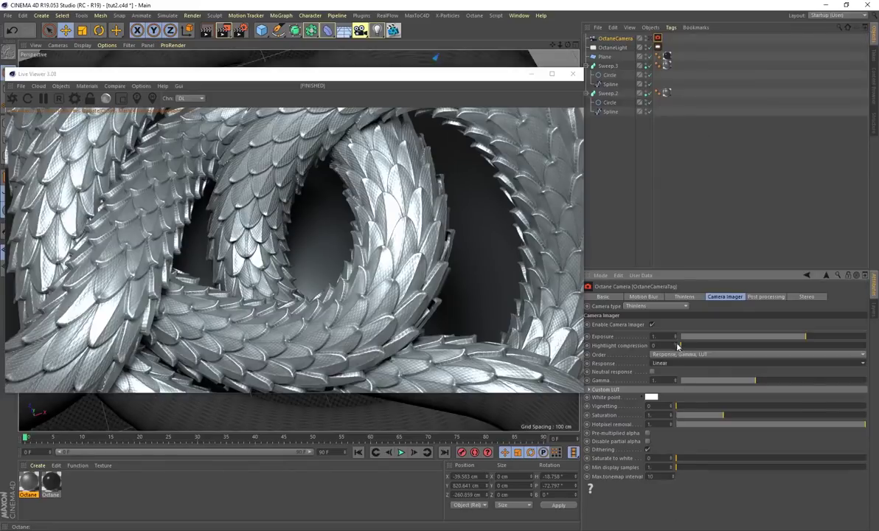
- Set the Camera Imager exposure to 0.544571 and its gamma to 1.310962
double_click(654, 337)
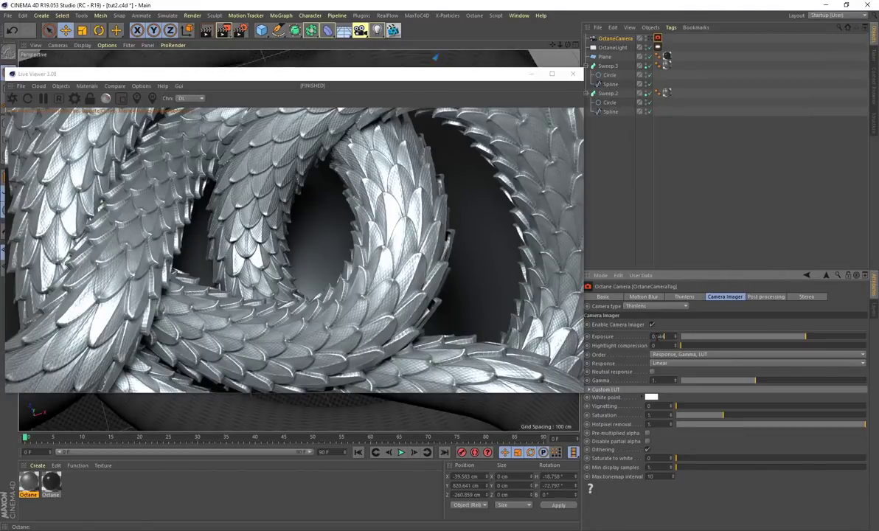
left_click_drag(657, 336, 649, 345)
type("0")
key("Return")
left_click(653, 379)
- Look through the OctaneCamera and try a low, close angle across the scales
left_click(650, 39)
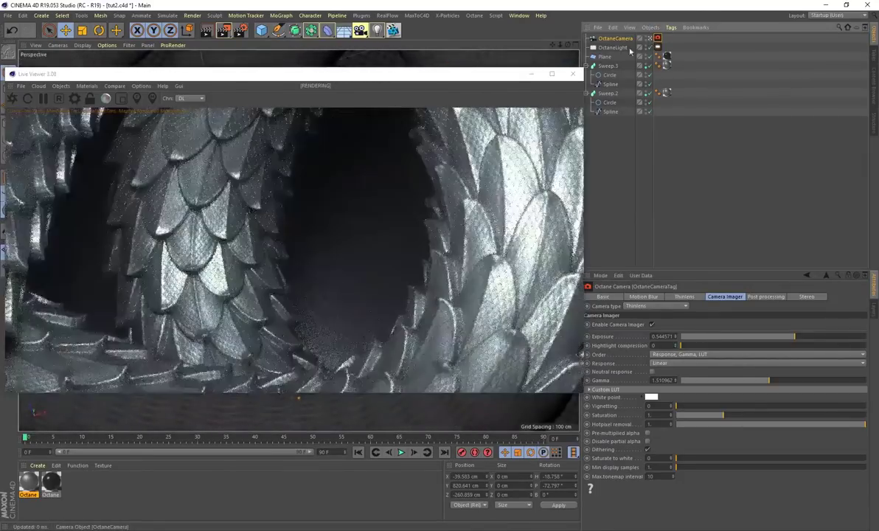
left_click_drag(138, 74, 424, 77)
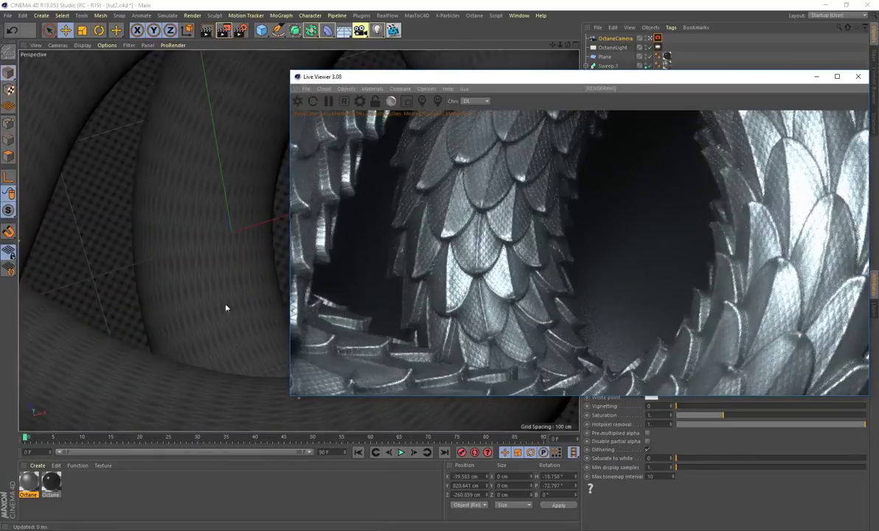
mouse_move(151, 285)
left_mouse_down("alt")
mouse_move(155, 265)
mouse_move(143, 274)
mouse_move(151, 267)
left_mouse_up("alt")
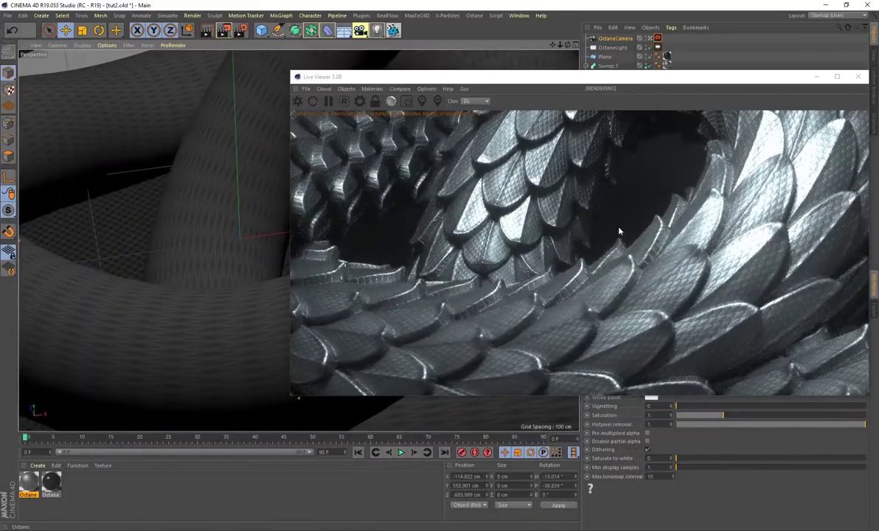
scroll(216, 326, "up", 2)
left_click_drag(217, 329, 239, 247, "alt")
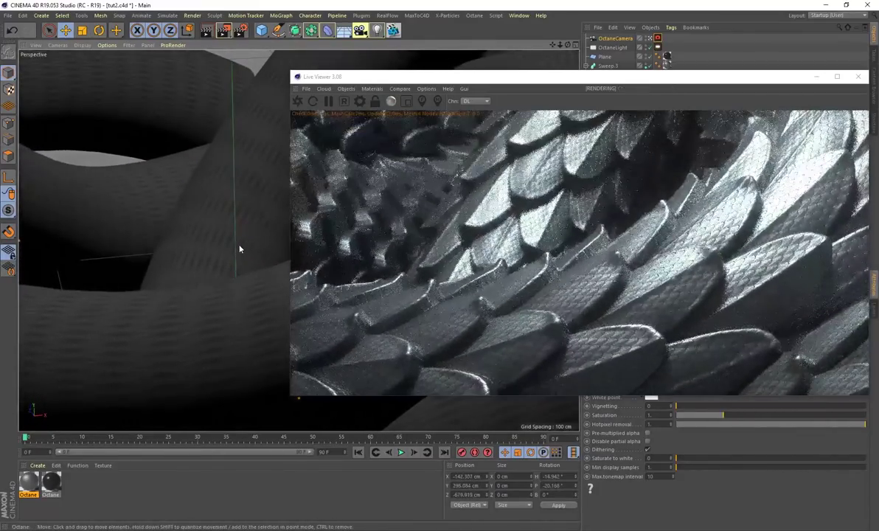
- Bring the OctaneCamera back above the interwoven tubes and move it out until several scaled loops fill the frame
left_click_drag(577, 79, 620, 95)
left_click_drag(178, 136, 212, 218, "alt")
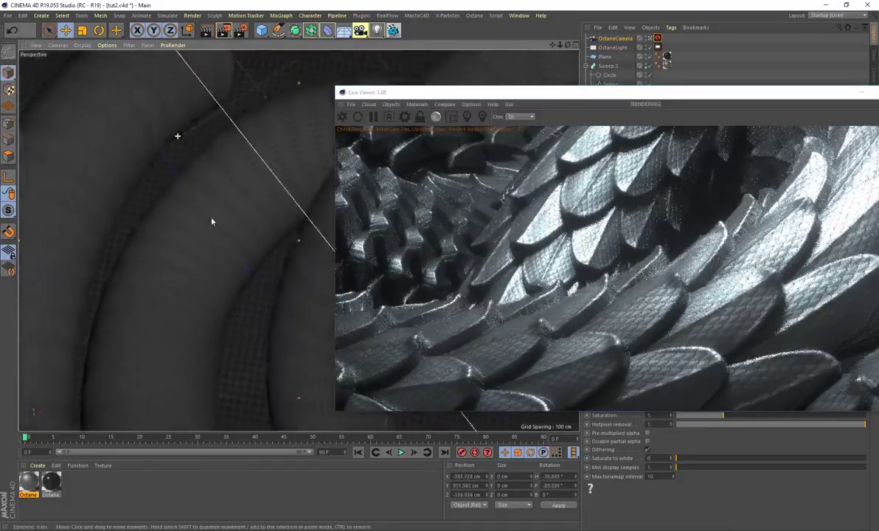
right_click_drag(211, 221, 247, 317, "alt")
left_click_drag(247, 316, 285, 383, "alt")
middle_click_drag(239, 317, 154, 220, "alt")
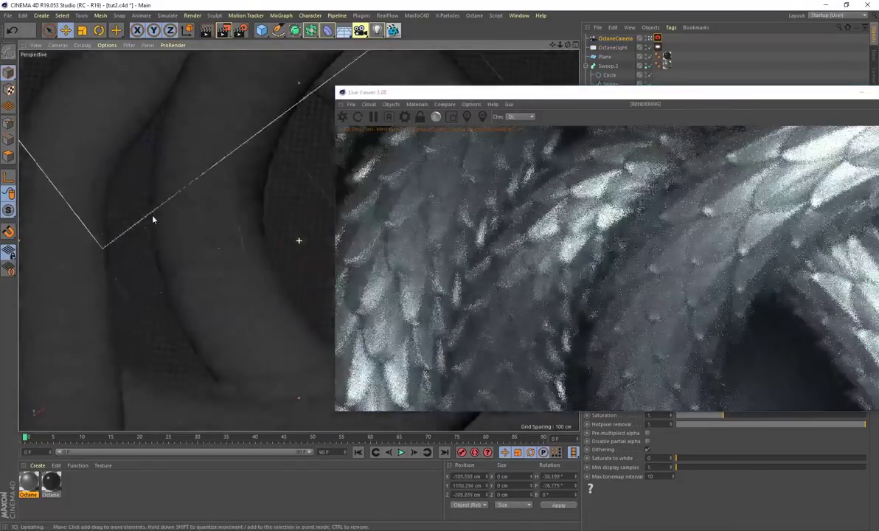
scroll(153, 218, "down", 3)
scroll(154, 213, "up", 3)
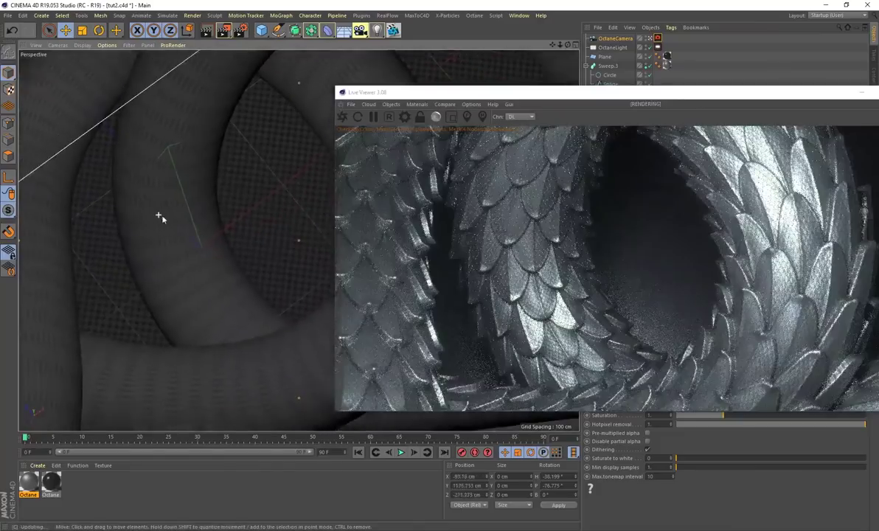
scroll(160, 217, "down", 3)
middle_click_drag(176, 221, 234, 248, "alt")
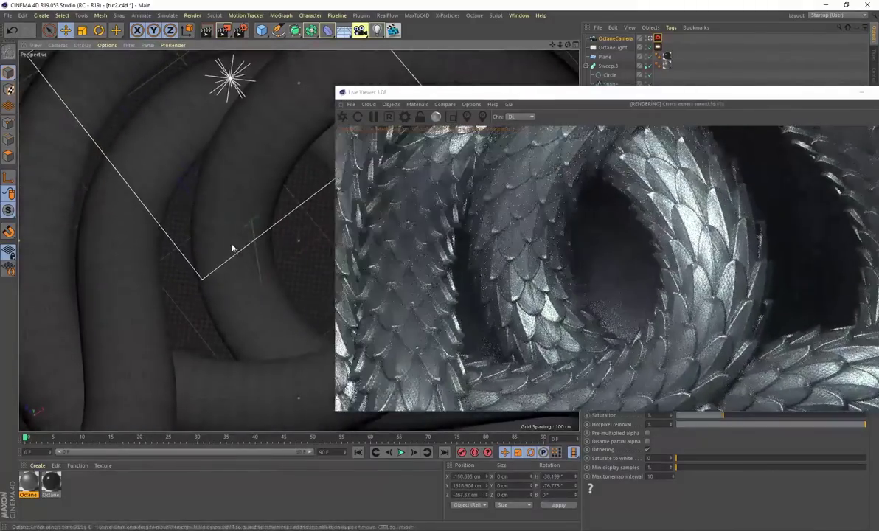
middle_click_drag(225, 212, 228, 272, "alt")
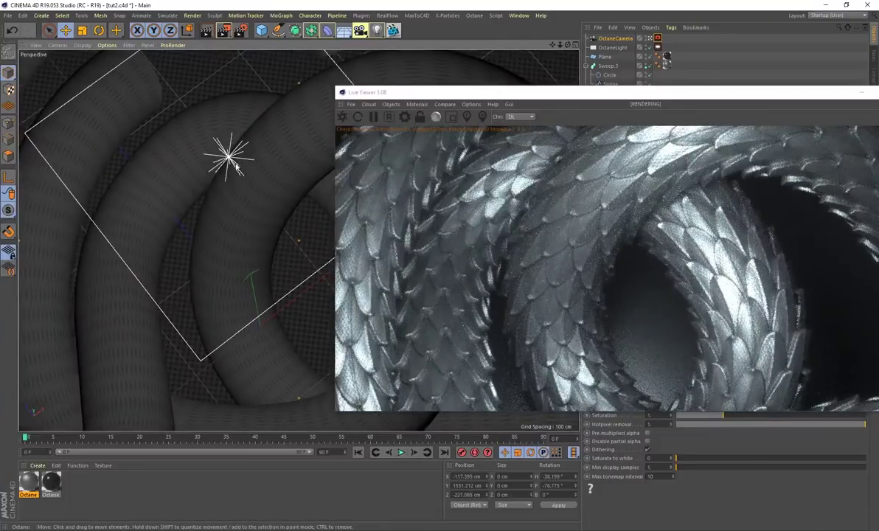
scroll(228, 291, "down", 3)
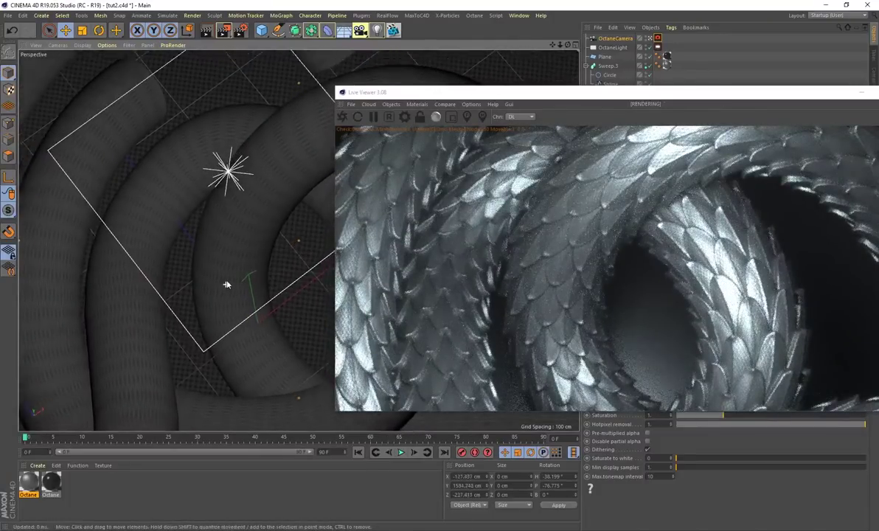
- Refine the OctaneCamera to a slightly tilted view from above around the central loop, and check the Octane kernel settings
middle_click_drag(241, 300, 208, 231, "alt")
mouse_move(208, 231)
left_mouse_down("alt")
mouse_move(196, 204)
mouse_move(210, 211)
mouse_move(196, 194)
mouse_move(210, 237)
left_mouse_up("alt")
scroll(231, 270, "down", 3)
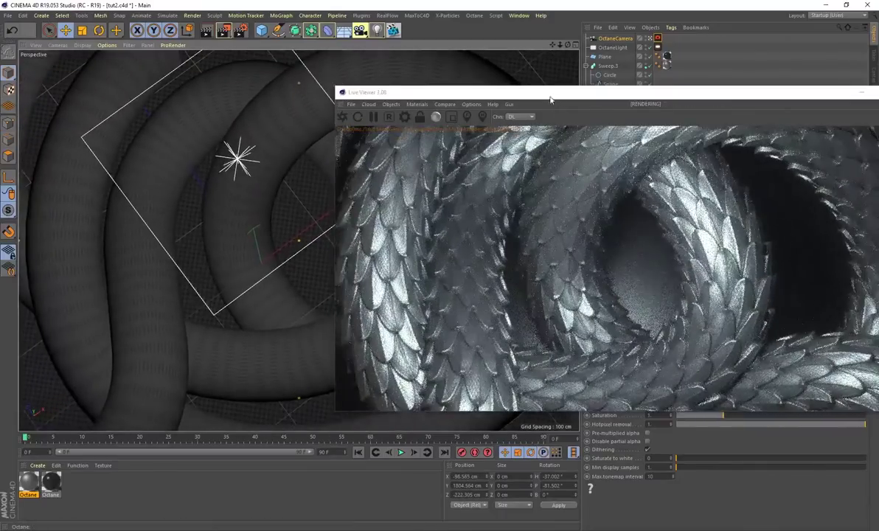
left_click_drag(552, 93, 456, 89)
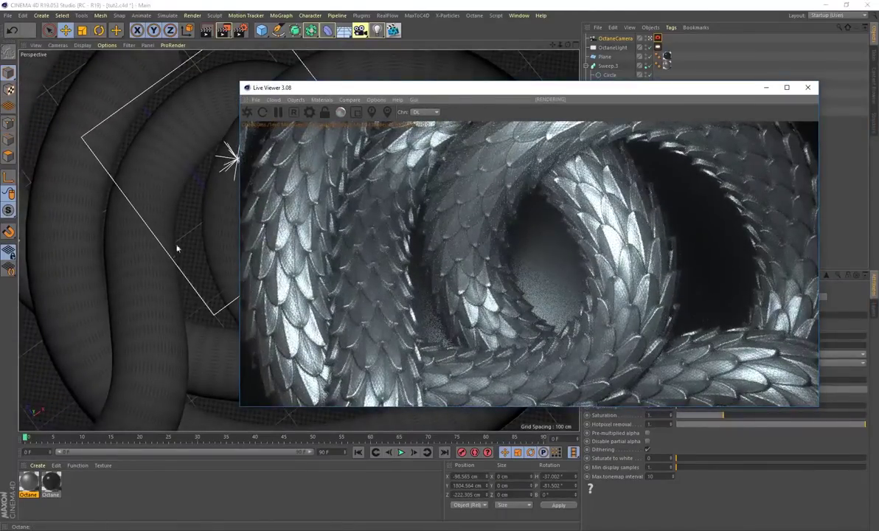
left_click_drag(160, 269, 160, 266, "alt")
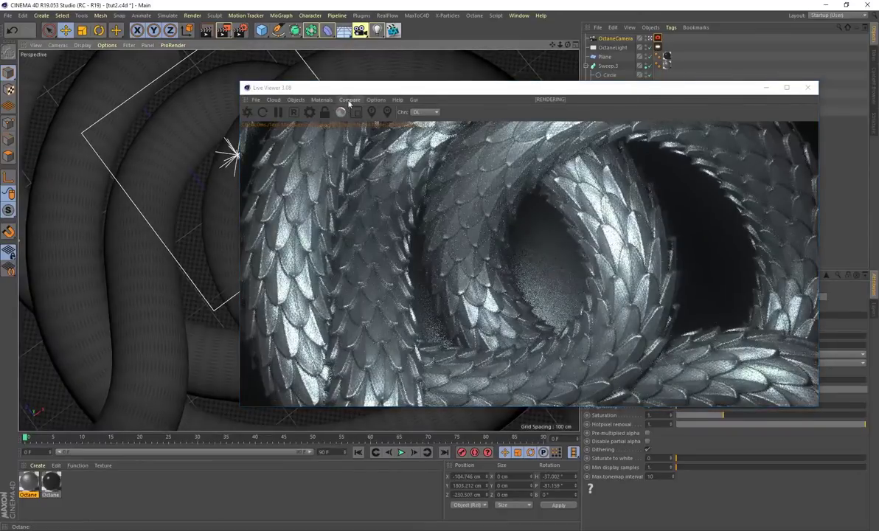
left_click(309, 112)
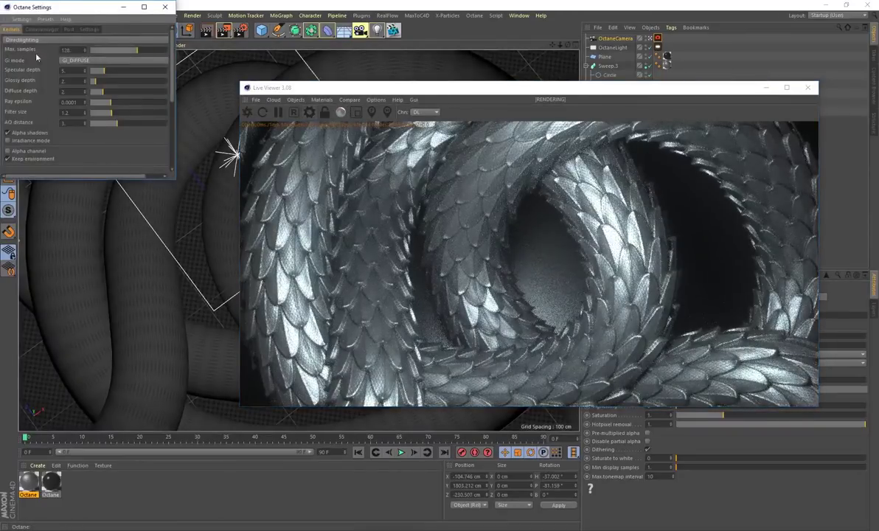
left_click(165, 7)
mouse_move(142, 320)
left_mouse_down("alt")
mouse_move(134, 308)
mouse_move(156, 331)
left_mouse_up("alt")
middle_click_drag(155, 331, 132, 285, "alt")
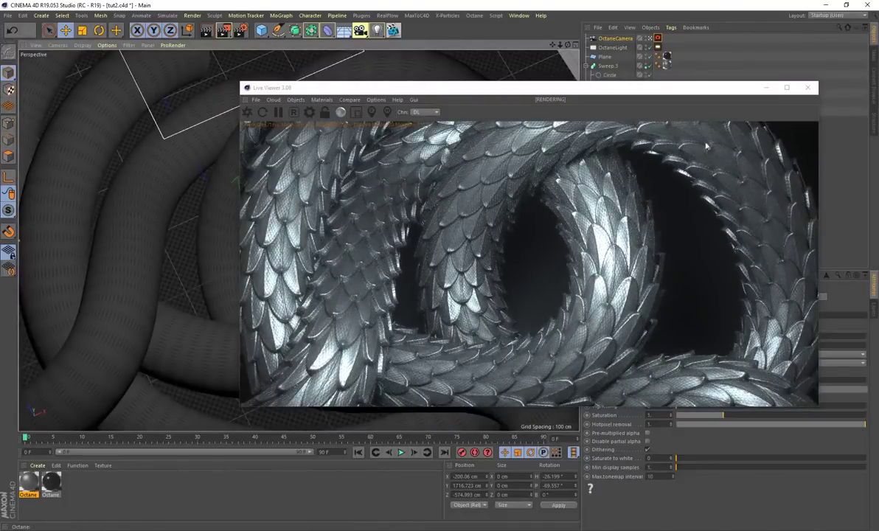
- Resume the live render and keyframe the scale material's displacement amount at 0 cm on frame 0
left_click_drag(583, 92, 476, 78)
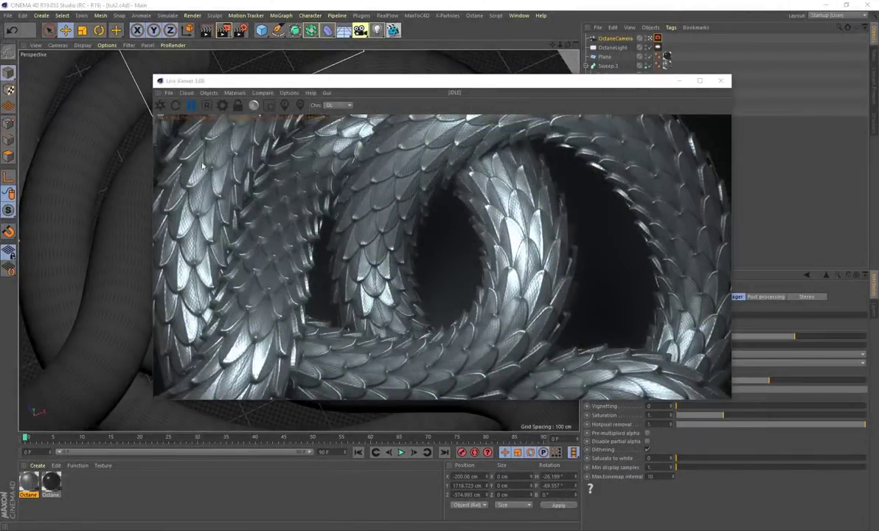
left_click(191, 105)
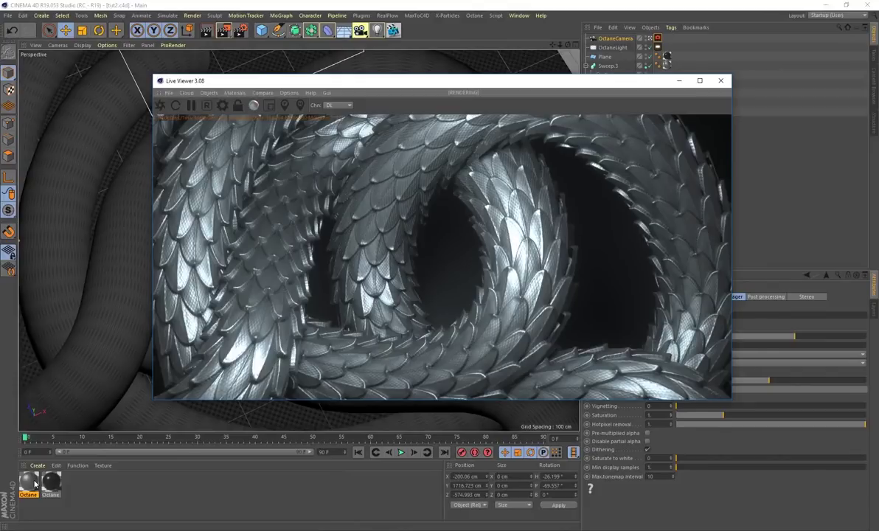
double_click(29, 483)
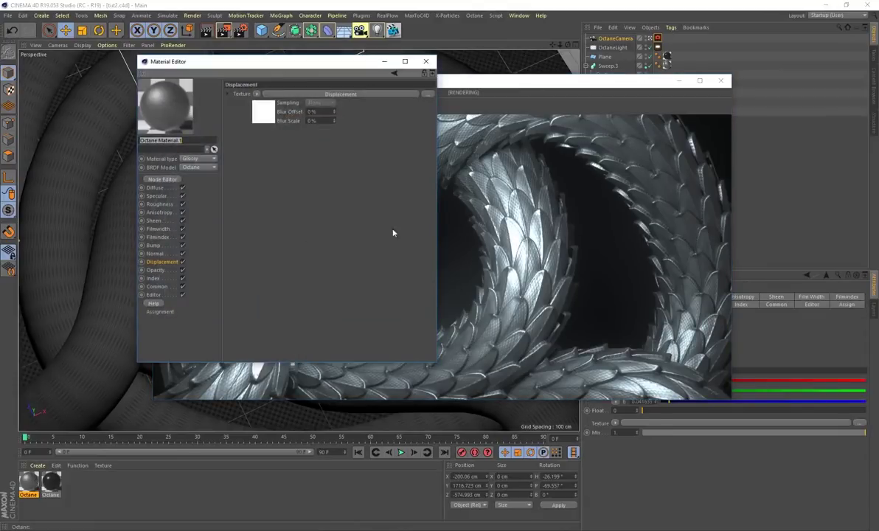
left_click(158, 263)
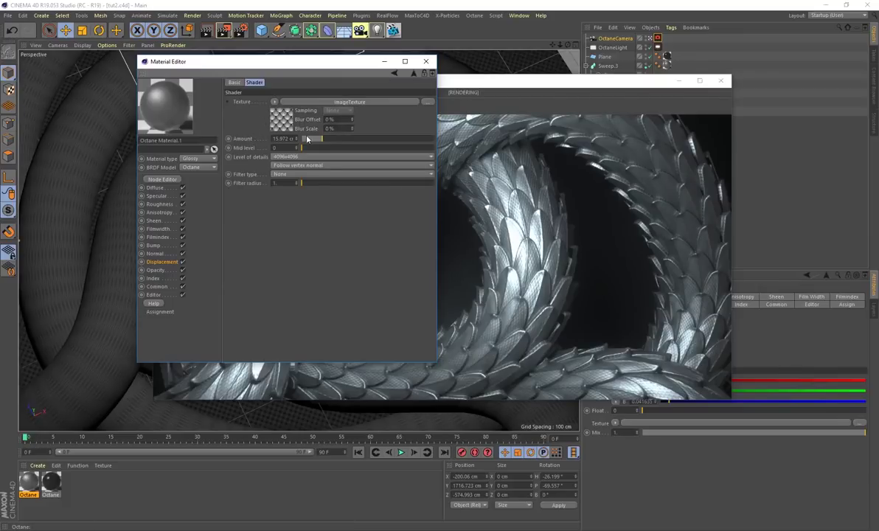
left_click_drag(289, 139, 247, 135)
key("ctrl+c")
type("0")
key("Return")
left_click(229, 139, "ctrl")
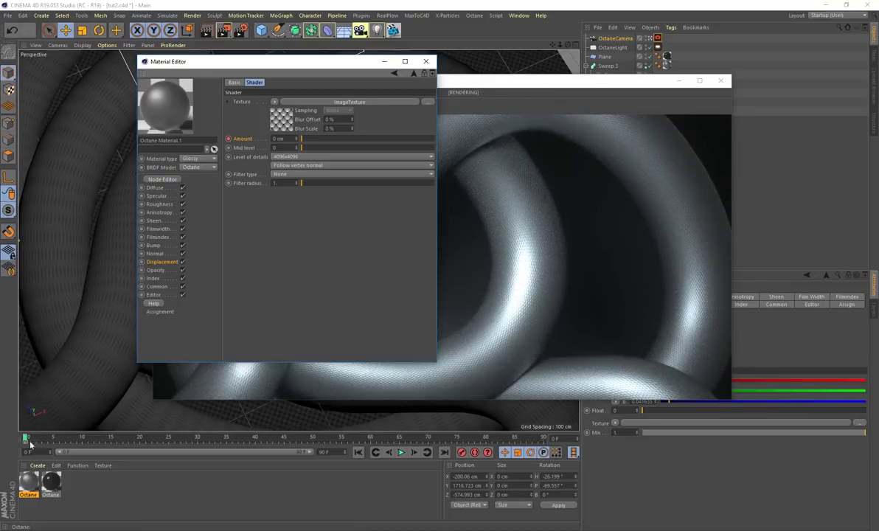
- Keyframe the displacement amount at the copied value of 15.972 cm on frame 50
left_click_drag(25, 441, 314, 447)
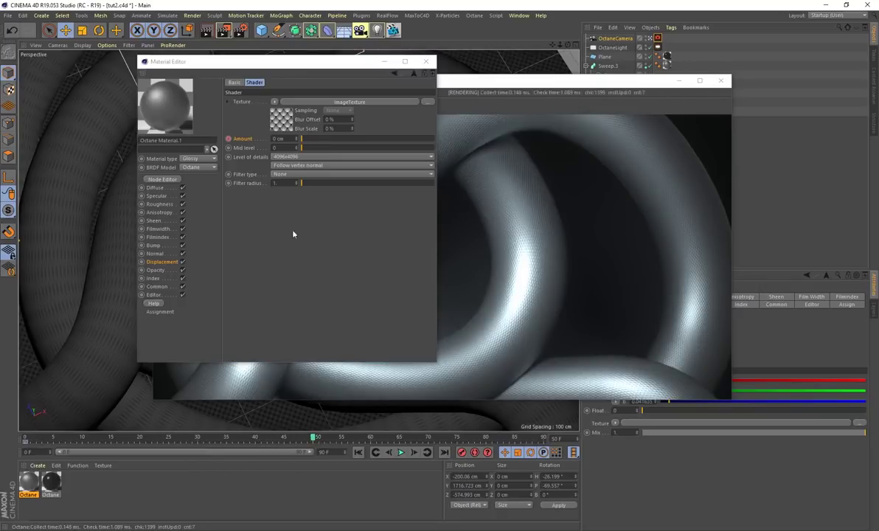
left_click_drag(278, 138, 267, 138)
key("ctrl+v")
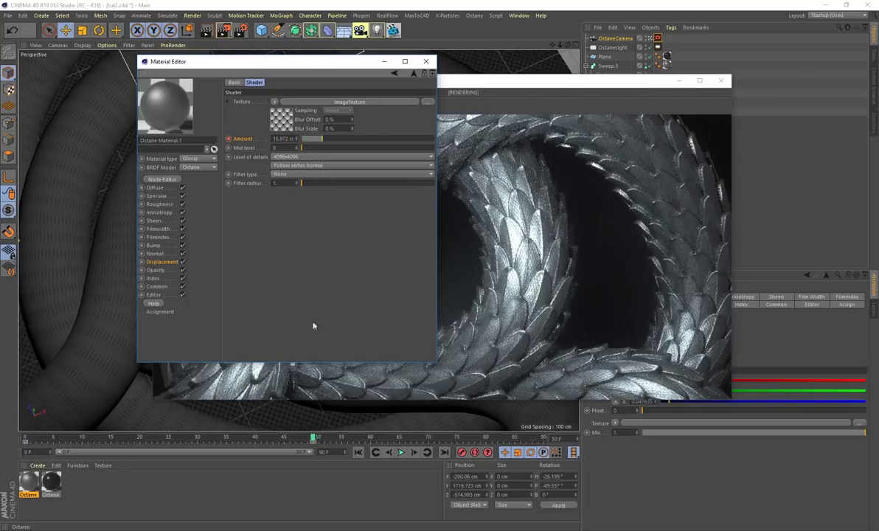
- Preview the displacement animation at frame 39, return to frame 50, and check the height texture's UV transform
left_click_drag(313, 439, 251, 443)
left_click(27, 441)
left_click_drag(278, 71, 185, 302)
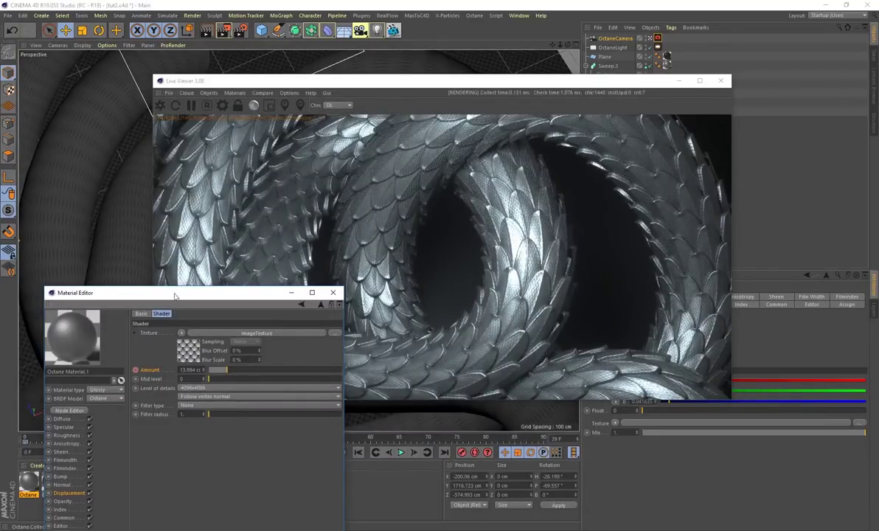
left_click_drag(167, 298, 190, 100)
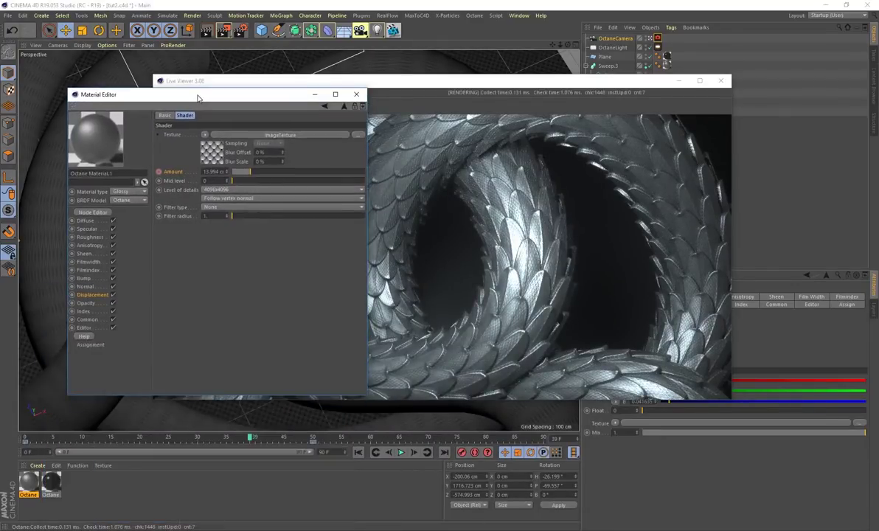
left_click(313, 437)
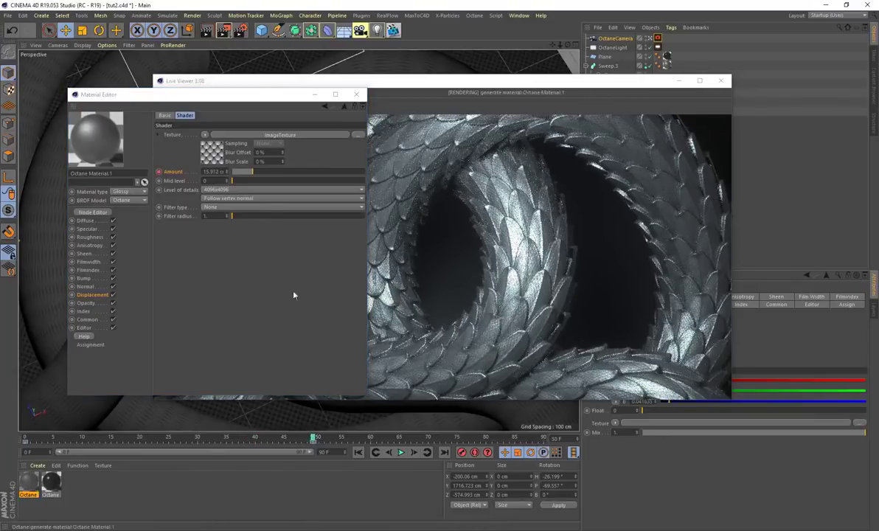
left_click(215, 159)
left_click(168, 240)
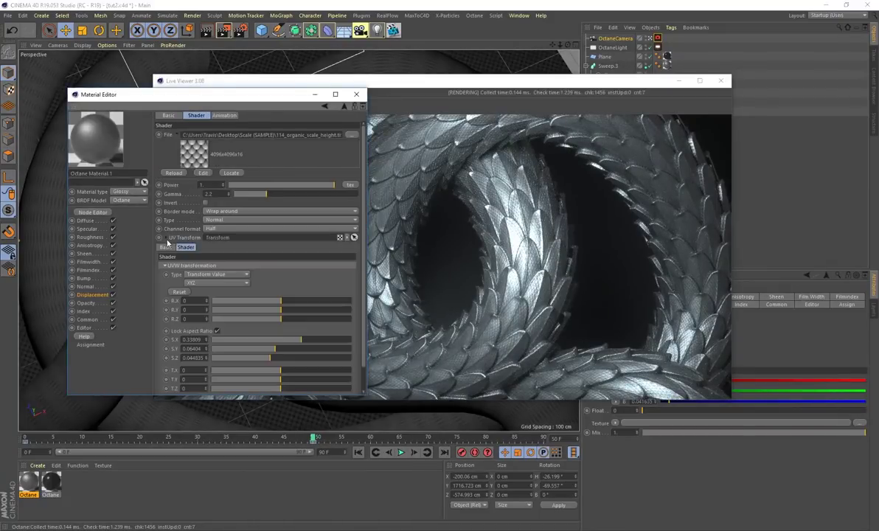
left_click(93, 294)
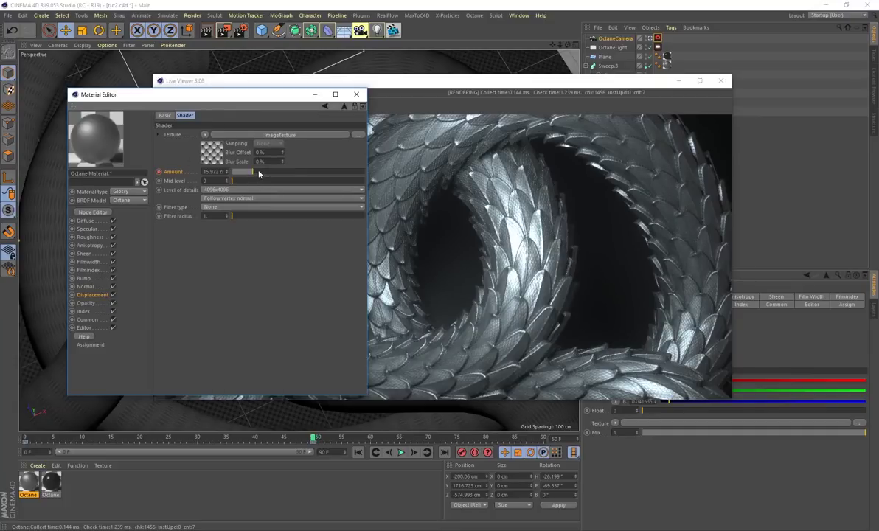
- Try displacement amounts of 4.167 cm and about 38.542 cm, and undo the trial
left_click_drag(267, 174, 238, 176)
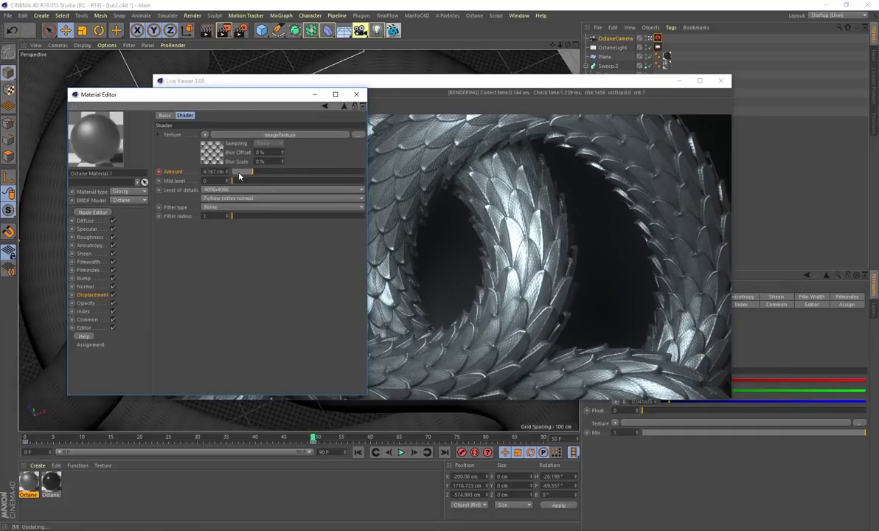
left_click_drag(203, 100, 156, 227)
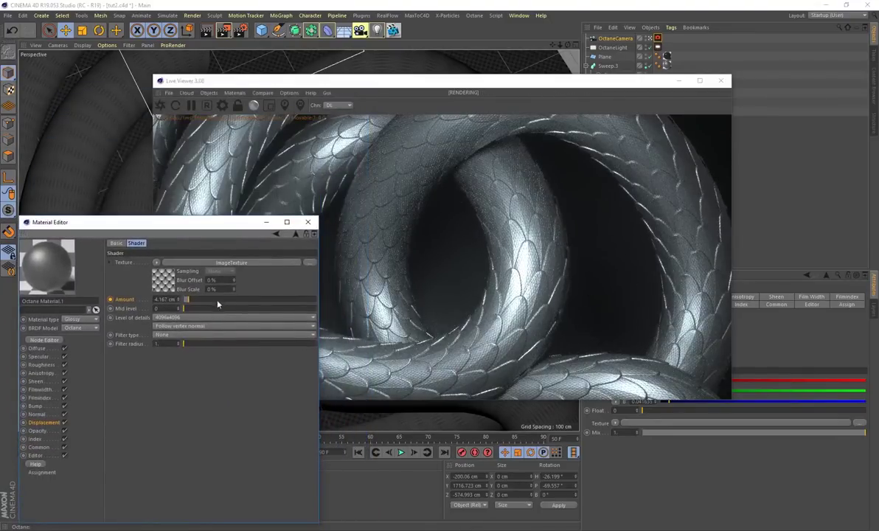
left_click_drag(240, 300, 241, 301)
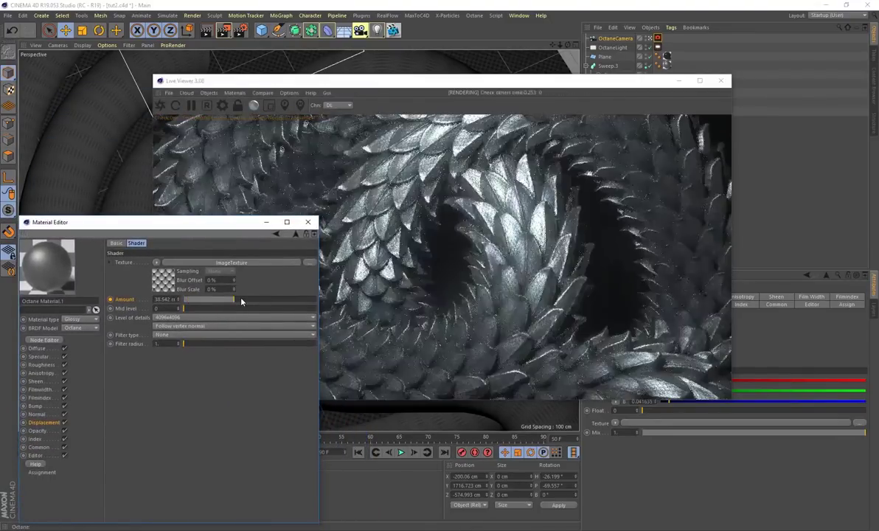
left_click_drag(185, 225, 202, 466)
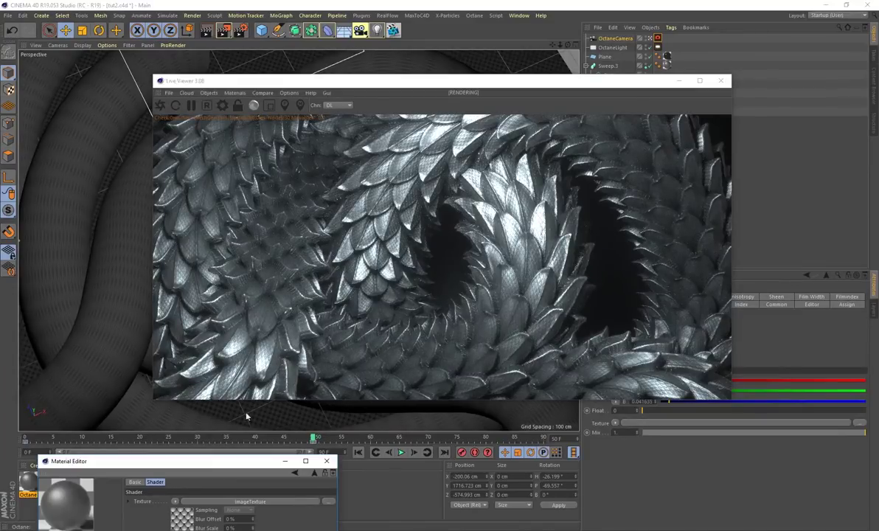
left_click_drag(168, 468, 159, 146)
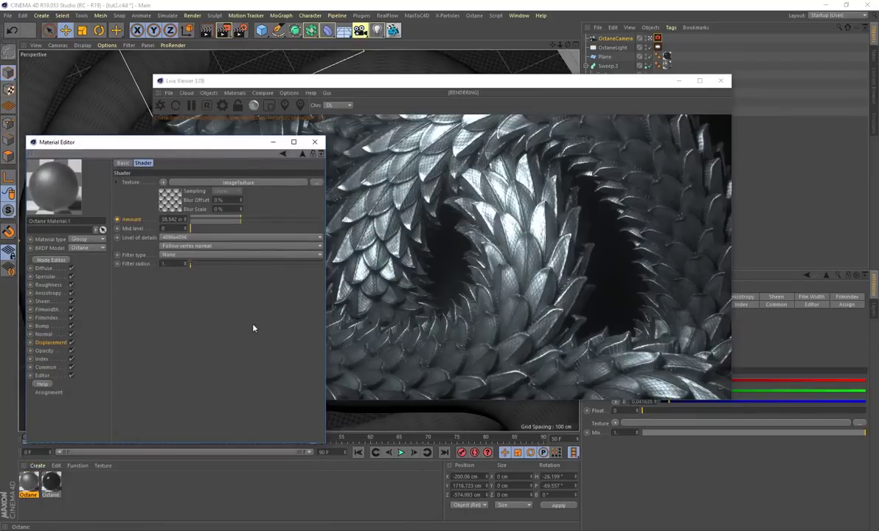
key("ctrl+z")
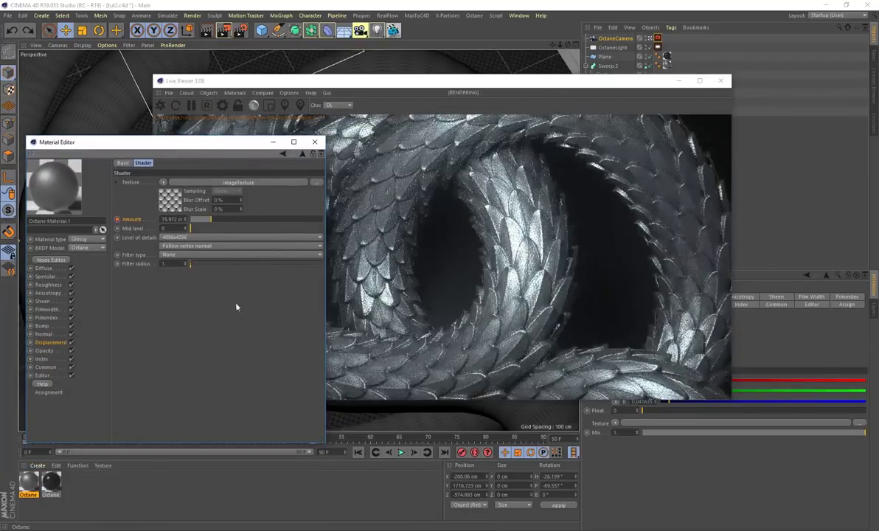
- Unlock the height texture's aspect ratio and try stretching its UV scale in X to about 2.07
left_click(163, 199)
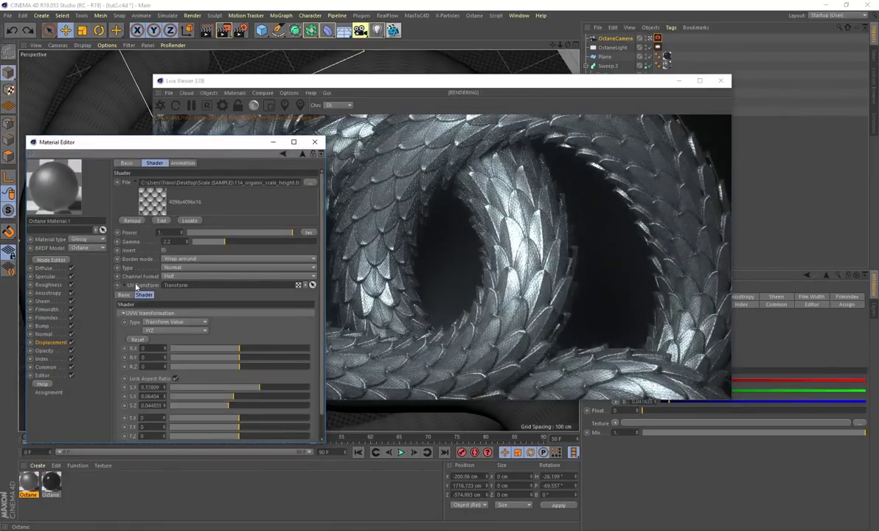
left_click(175, 378)
left_click_drag(258, 390, 277, 389)
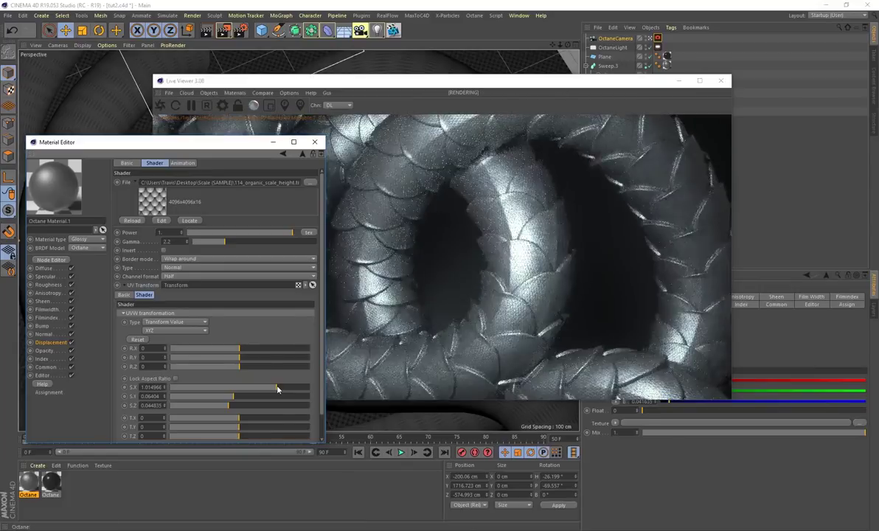
left_click_drag(282, 388, 286, 388)
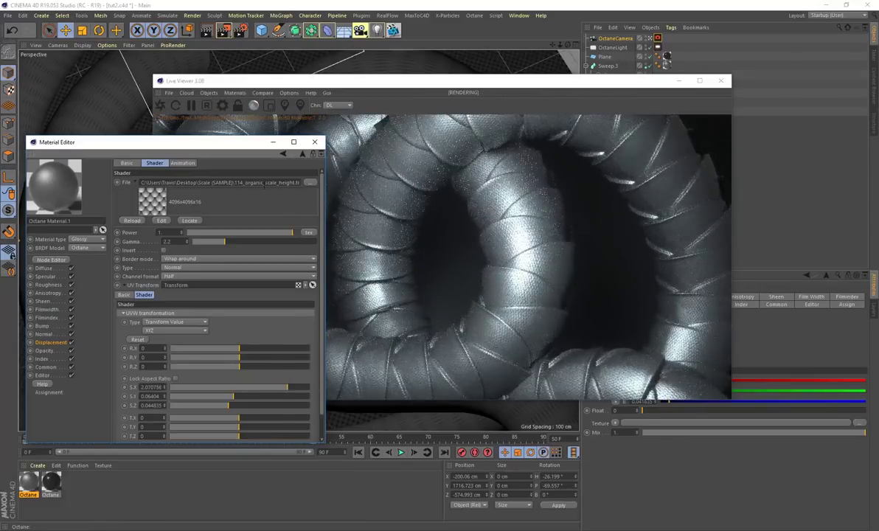
left_click_drag(181, 143, 180, 411)
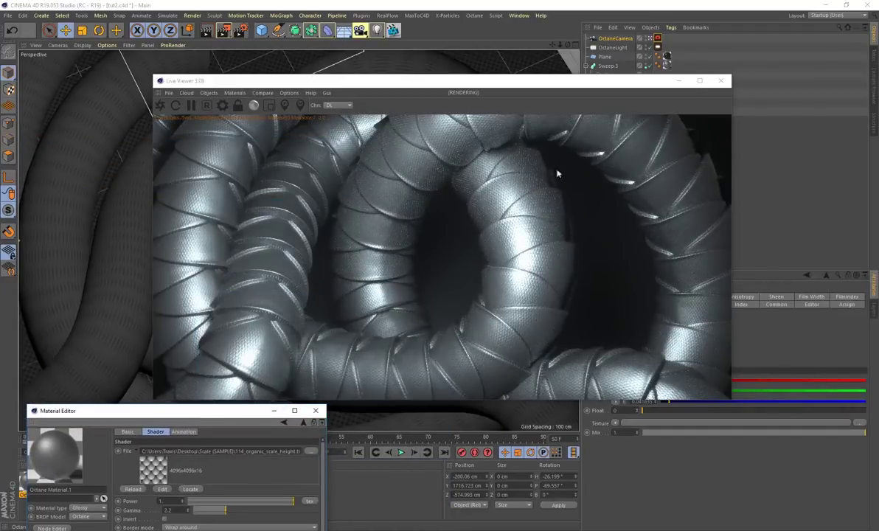
left_click_drag(246, 411, 219, 156)
- Try an X scale of 0.1 on the height texture, undo the X scale changes, and close the material
left_click(252, 401)
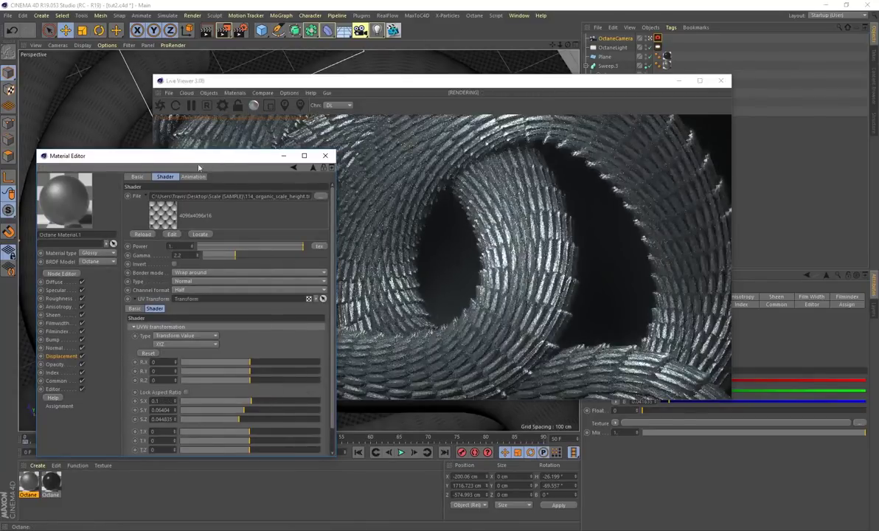
left_click_drag(186, 166, 189, 231)
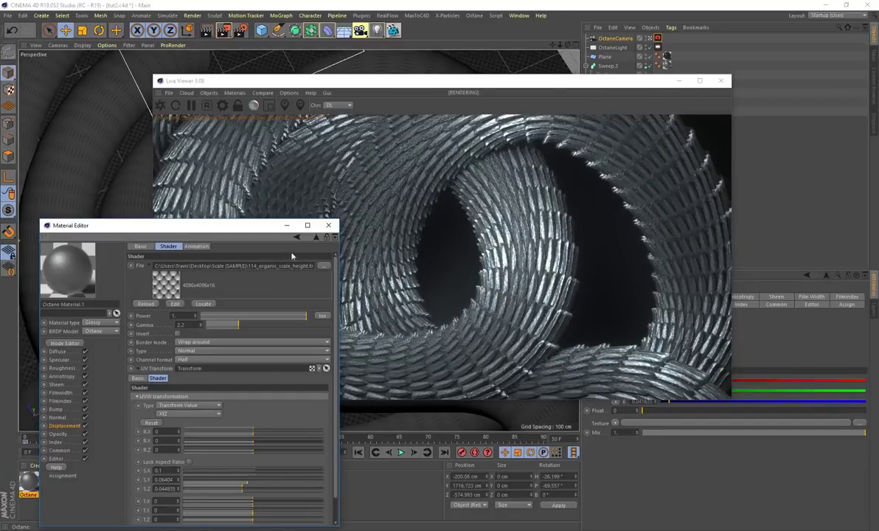
left_click_drag(192, 230, 190, 206)
key("ctrl+z")
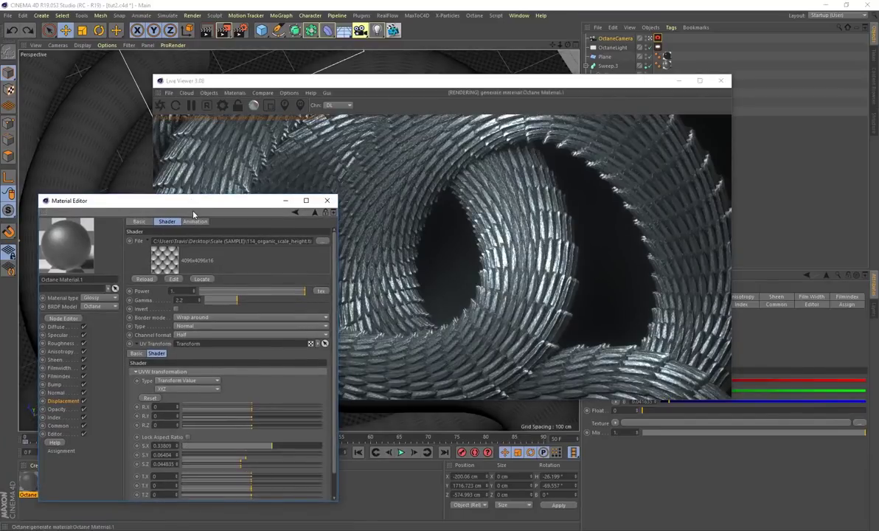
left_click(327, 200)
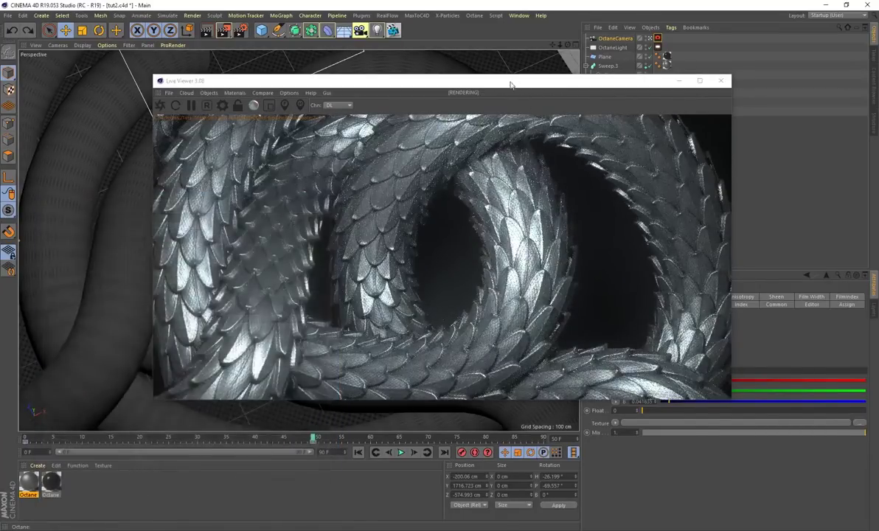
- Try a warm temperature of about 2606 on the OctaneLight, and undo the temperature change
left_click_drag(512, 85, 371, 69)
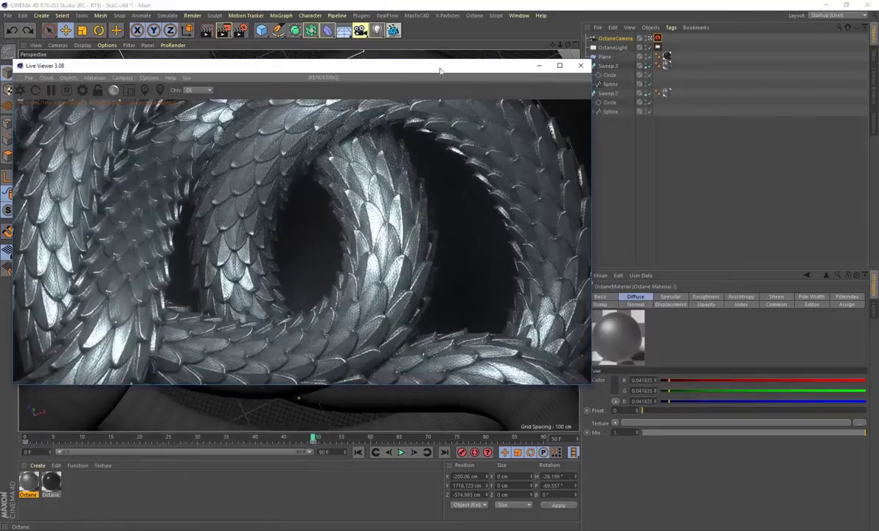
left_click(658, 47)
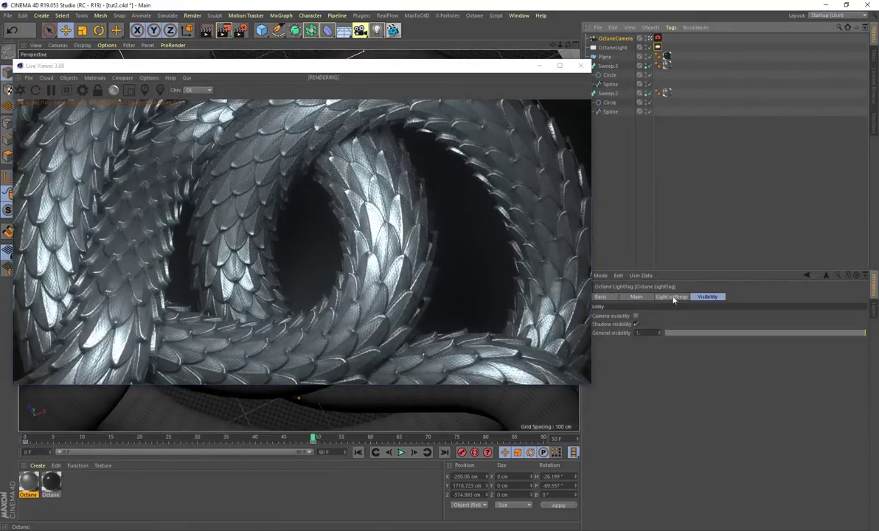
left_click(672, 297)
left_click(702, 326)
mouse_move(703, 326)
left_mouse_down()
mouse_move(693, 326)
mouse_move(710, 329)
left_mouse_up()
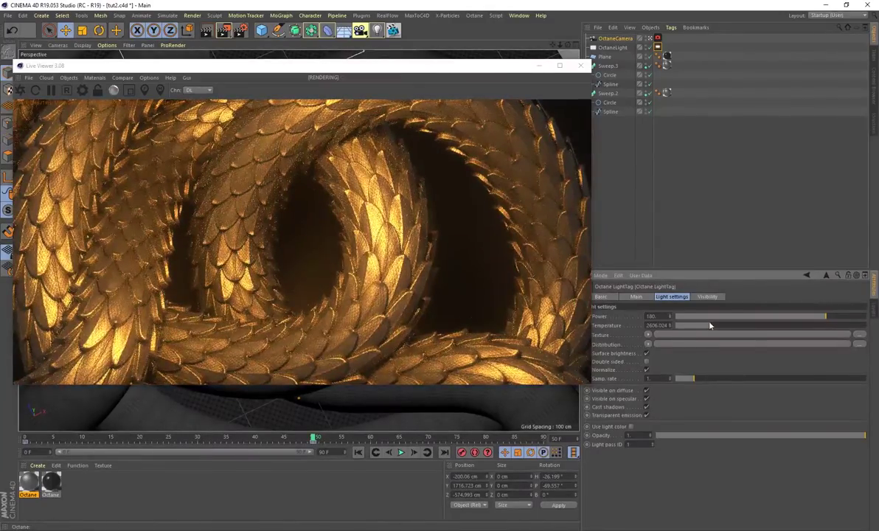
key("ctrl+z")
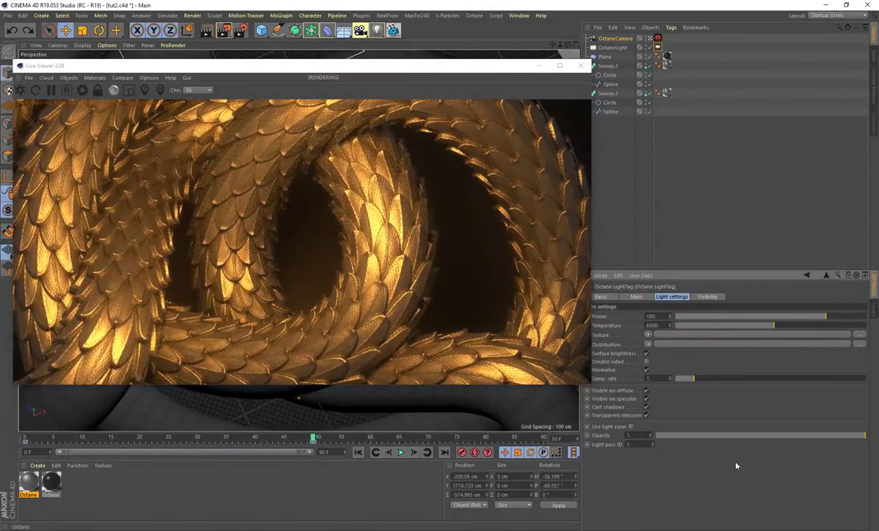
- Reopen the scale material beside the live render and set its film index to 1
double_click(28, 482)
left_click_drag(210, 66, 485, 174)
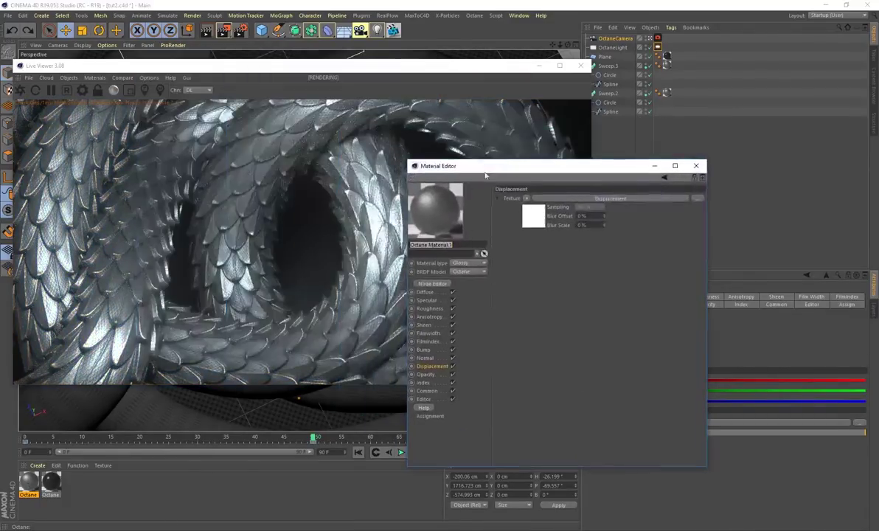
left_click(428, 341)
left_click_drag(543, 169, 597, 187)
left_click_drag(626, 219, 614, 218)
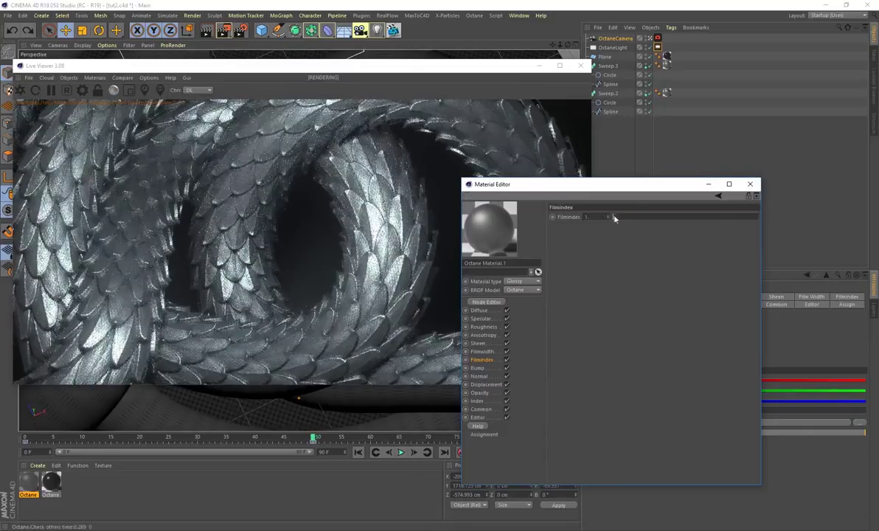
- Give the scale material an iridescent green-blue sheen by setting its film width float to 0.1875
left_click(482, 351)
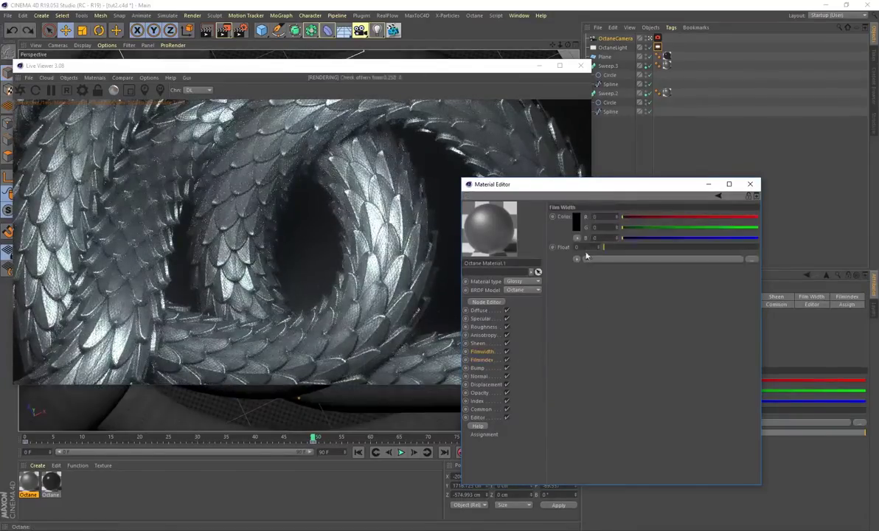
left_click_drag(602, 249, 647, 253)
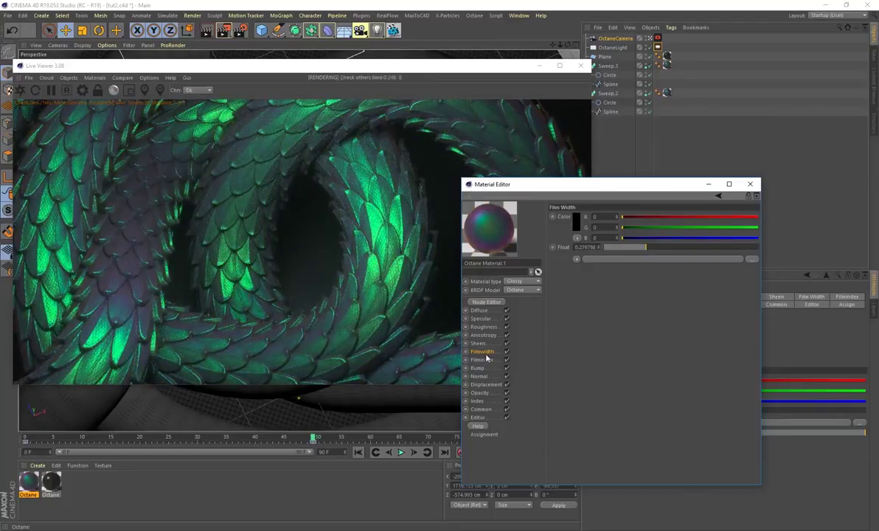
left_click_drag(514, 193, 385, 176)
left_click_drag(518, 232, 504, 233)
left_click_drag(457, 167, 491, 168)
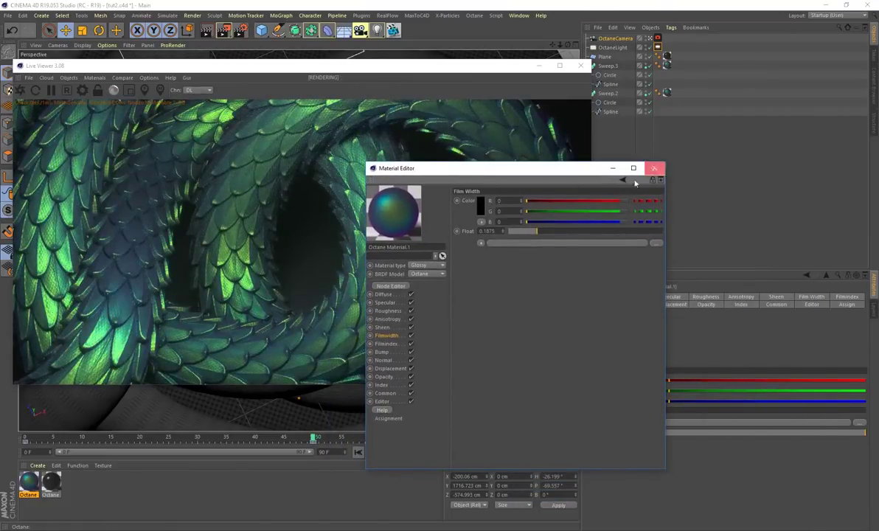
- Close the scale material and try a higher temperature on the OctaneLight
left_click(654, 168)
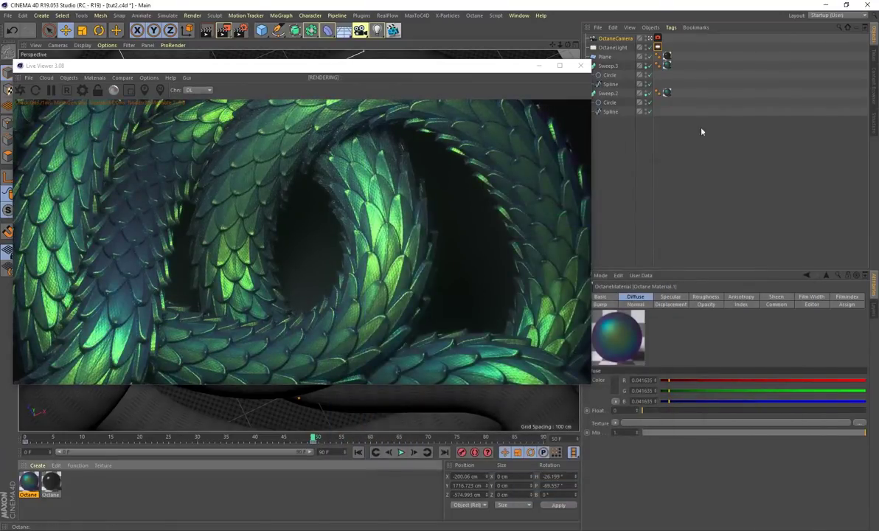
left_click(658, 48)
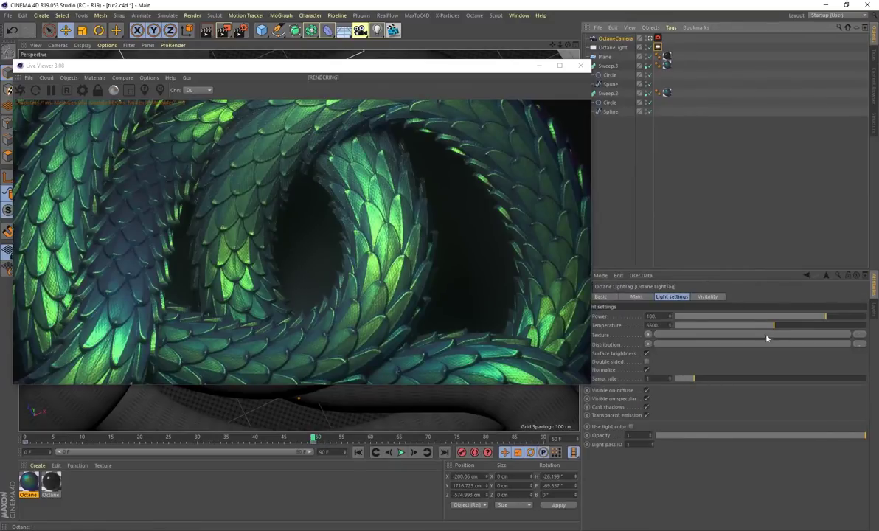
left_click_drag(792, 326, 817, 330)
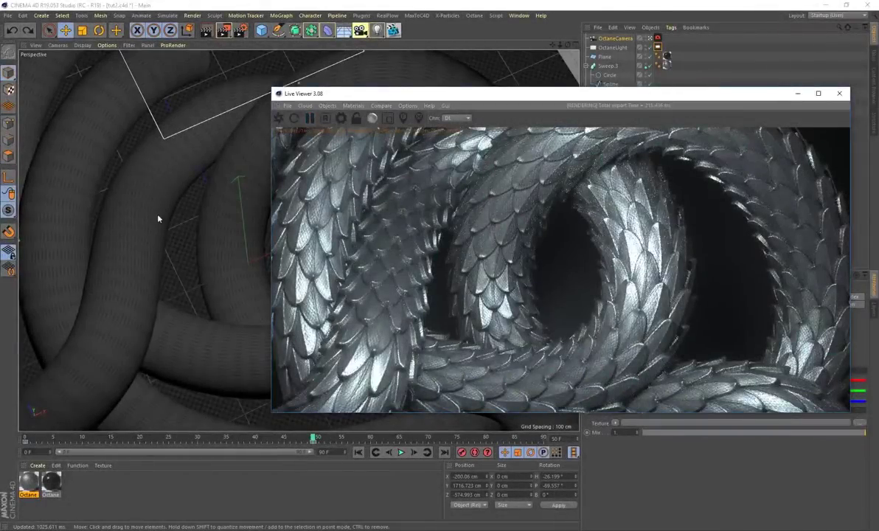
- Reframe the camera on the crossing scaled tubes and resume the paused live render
left_click_drag(159, 208, 159, 203, "alt")
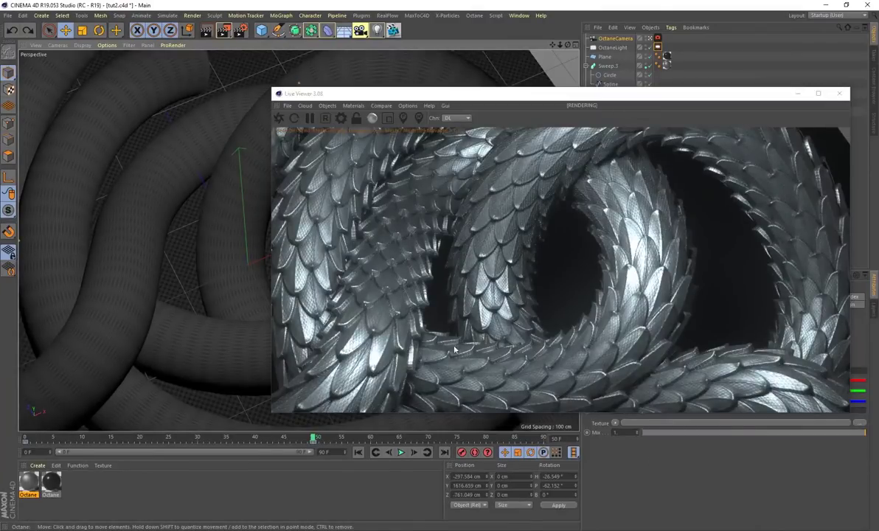
mouse_move(668, 483)
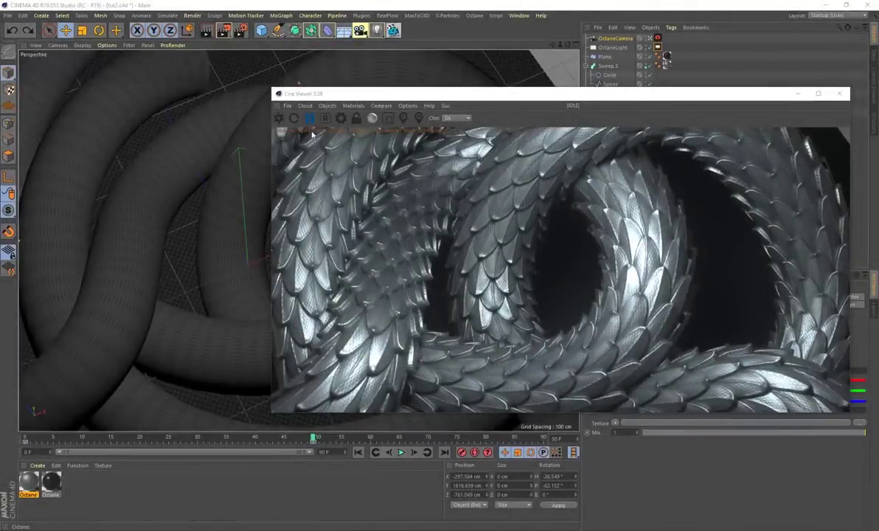
left_click(311, 121)
left_click(312, 127)
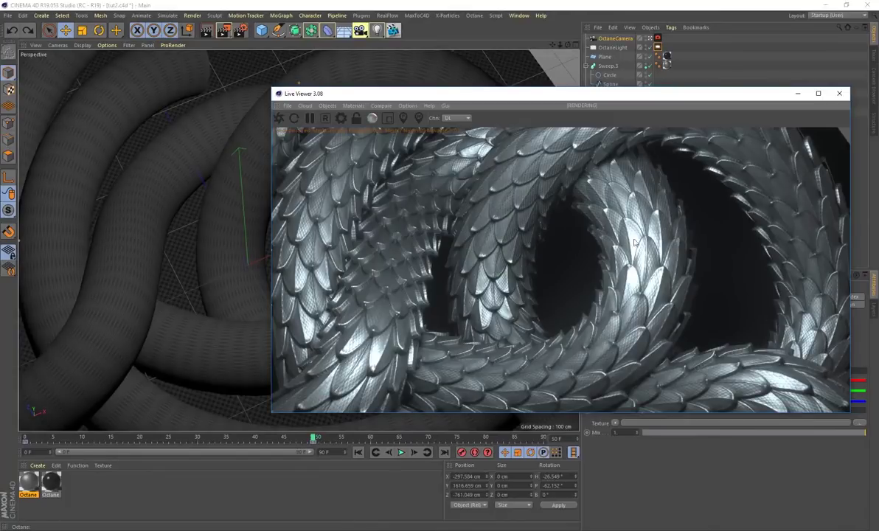
left_click_drag(199, 279, 218, 226, "alt")
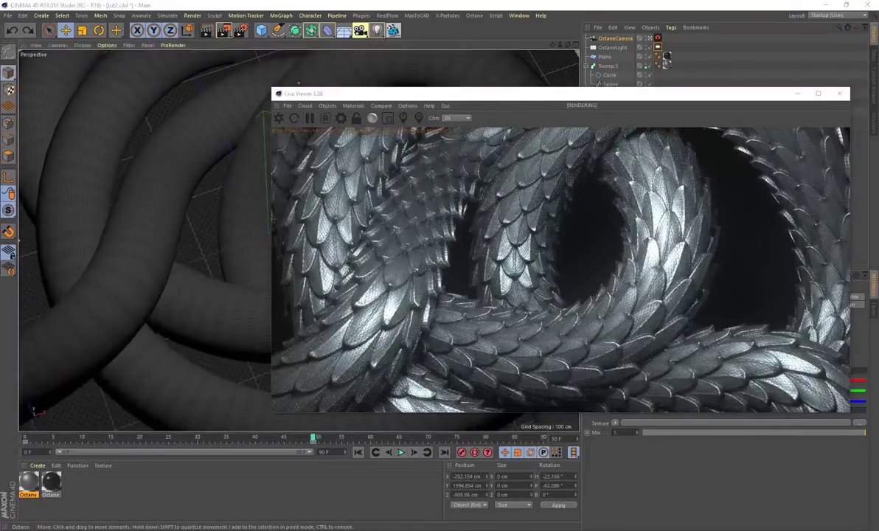
- Pause the live render and switch to Photos to view the DETAIL_SIMPLE_GEOMETRY.gif texture comparison at full size
left_click_drag(0, 122, 554, 141)
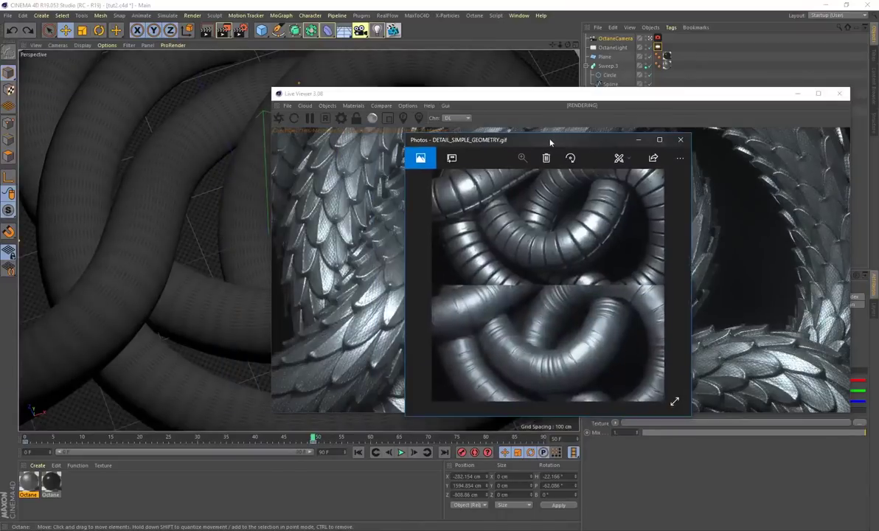
left_click(309, 119)
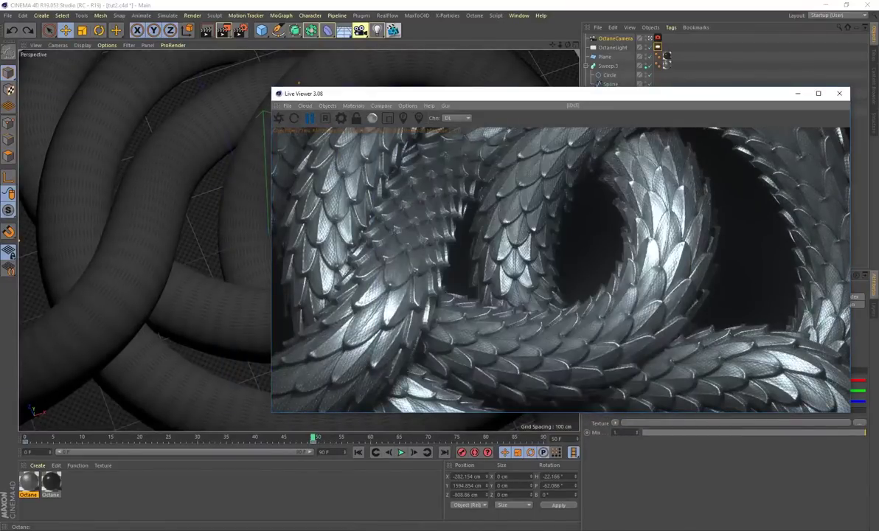
left_click(640, 530)
left_click(688, 497)
double_click(472, 139)
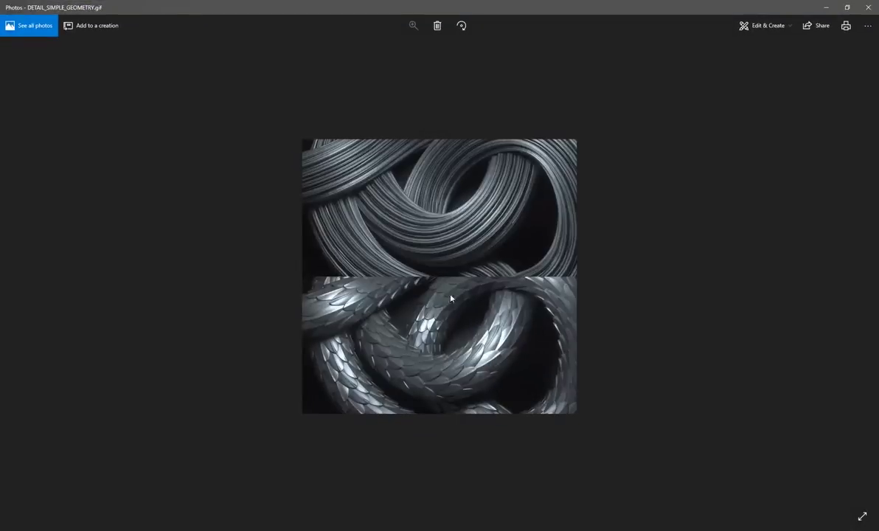
left_click_drag(674, 11, 318, 42)
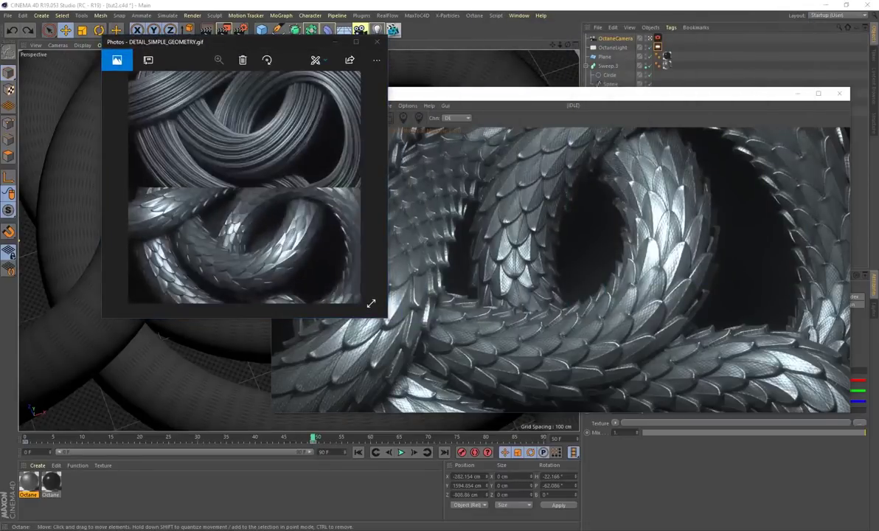
- Switch to File Explorer and preview the sci-fi plastic and stylized wooden logs height images in the Environment & Props folder
left_click_drag(0, 200, 372, 62)
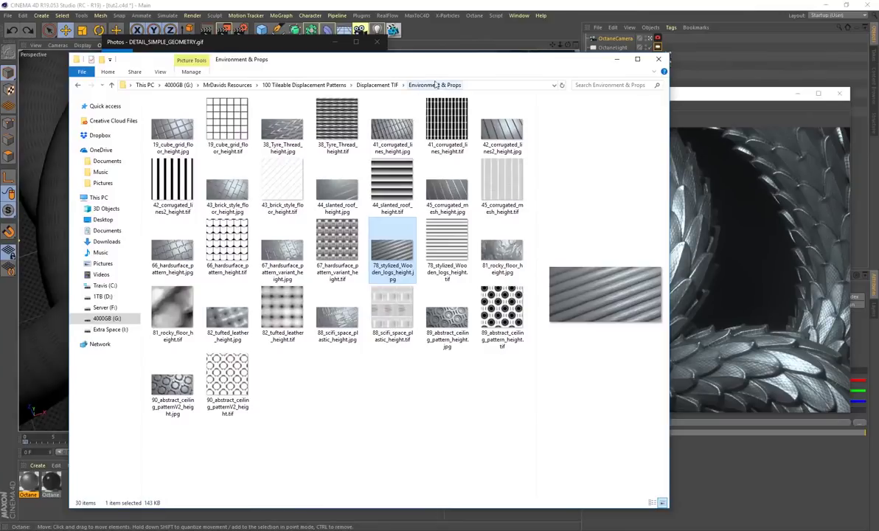
left_click(412, 348)
left_click(351, 317)
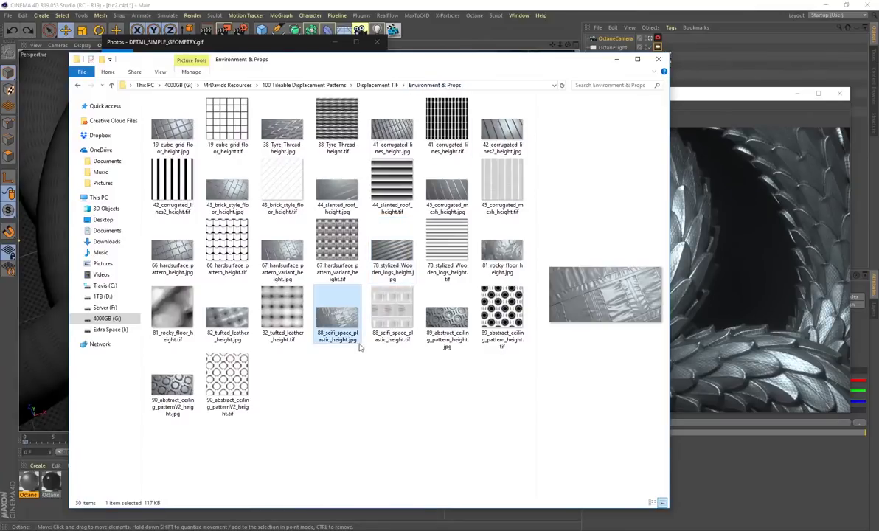
left_click(383, 253)
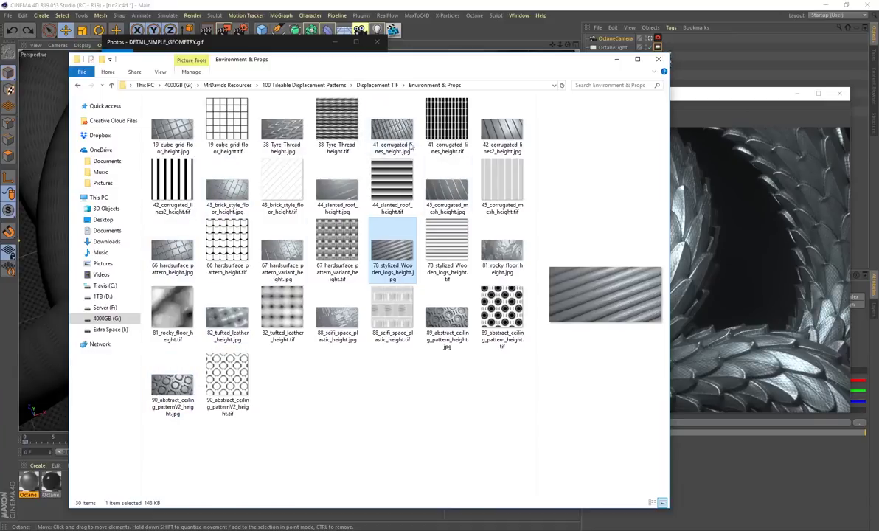
left_click(409, 391)
left_click_drag(387, 63, 0, 21)
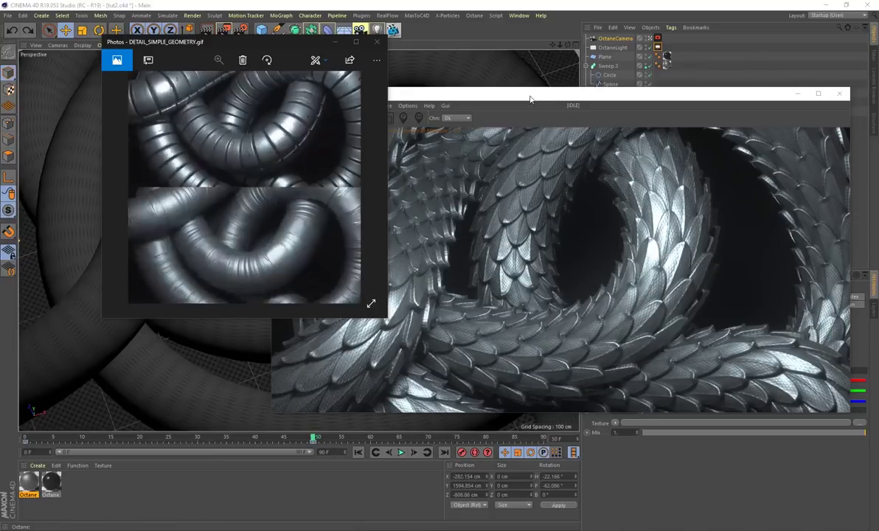
- Arrange the live render beside the perspective viewport and pull the camera back to frame the whole tube knot
left_click_drag(529, 98, 369, 89)
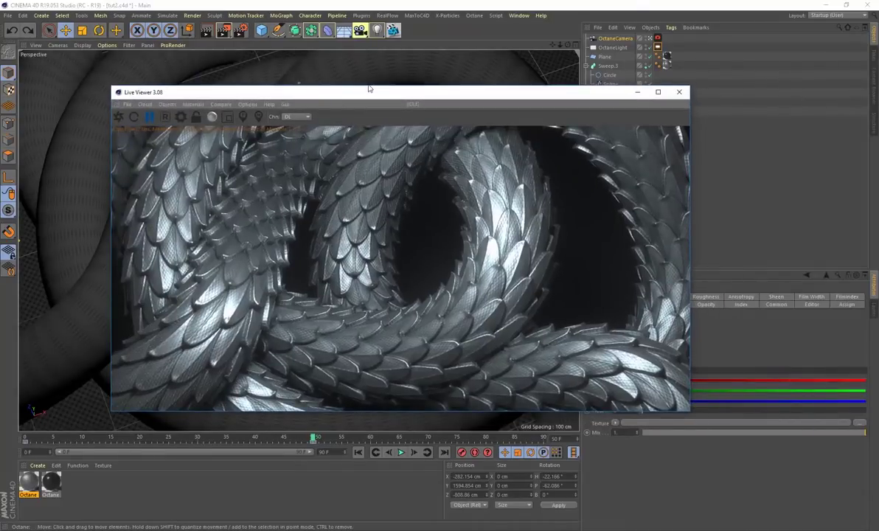
left_click_drag(213, 96, 292, 100)
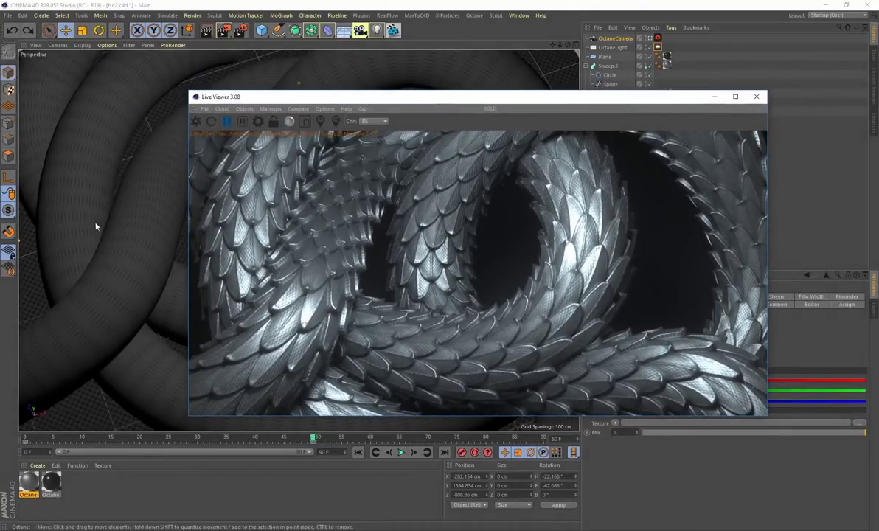
left_click_drag(111, 220, 140, 237, "alt")
left_click_drag(365, 99, 521, 120)
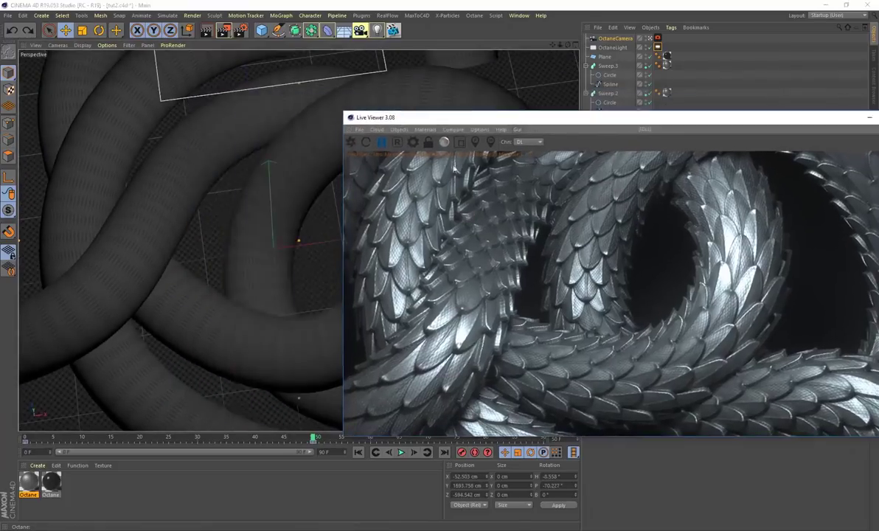
left_click_drag(169, 365, 262, 285, "alt")
left_click_drag(187, 256, 248, 254, "alt")
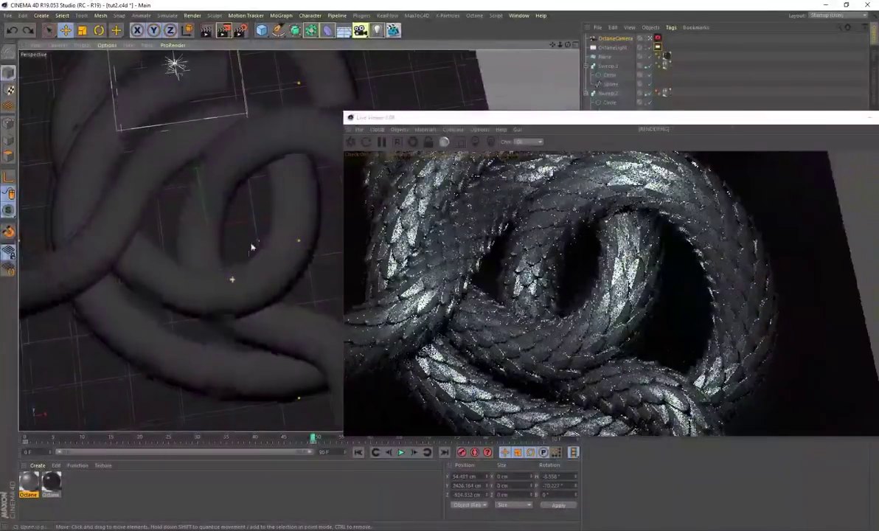
left_click_drag(395, 119, 409, 218)
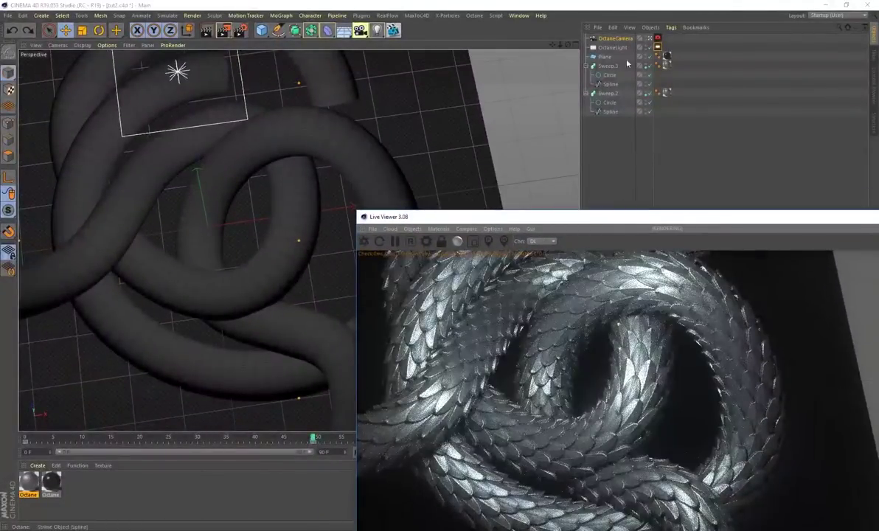
- Disable Sweep.2 and select the point at the bend near the free end of its spline in point mode
left_click(649, 93)
left_click(611, 111)
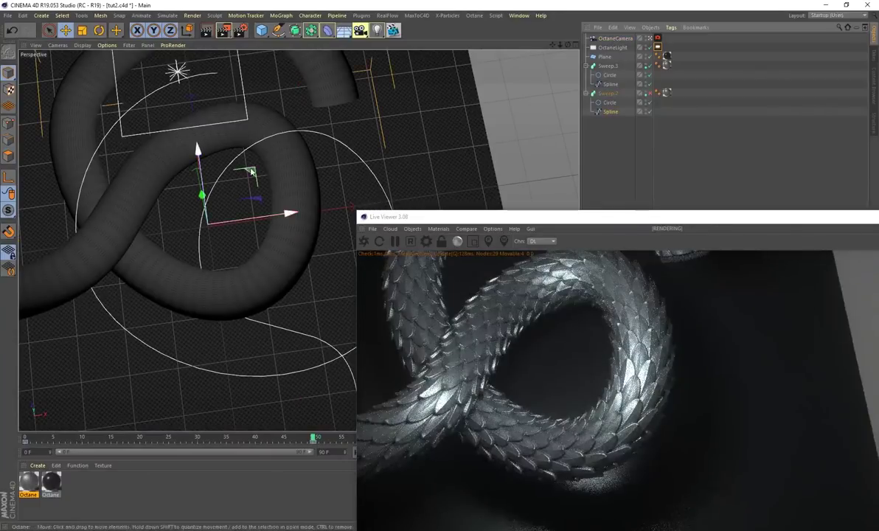
left_click(9, 123)
middle_click_drag(267, 345, 175, 228, "alt")
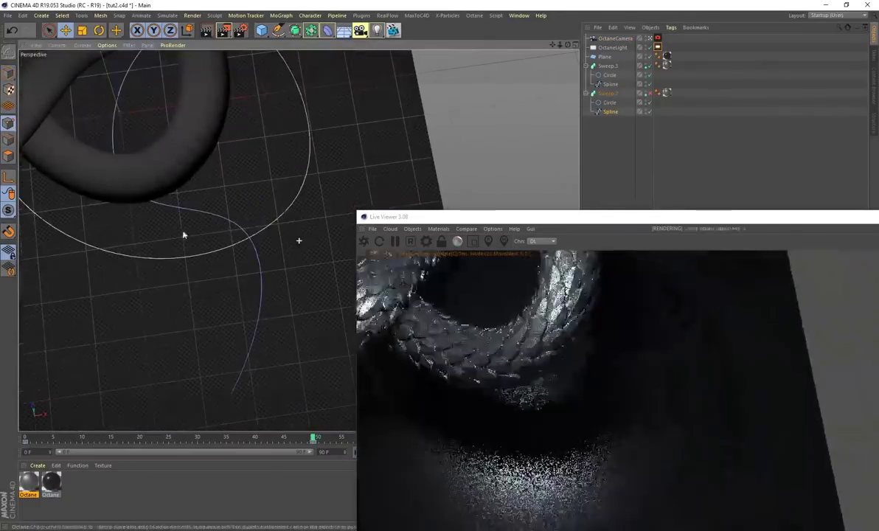
left_click(252, 246)
- Enable point-level animation recording and record a keyframe for the Sweep.2 spline at frame 0
left_click_drag(496, 218, 337, 37)
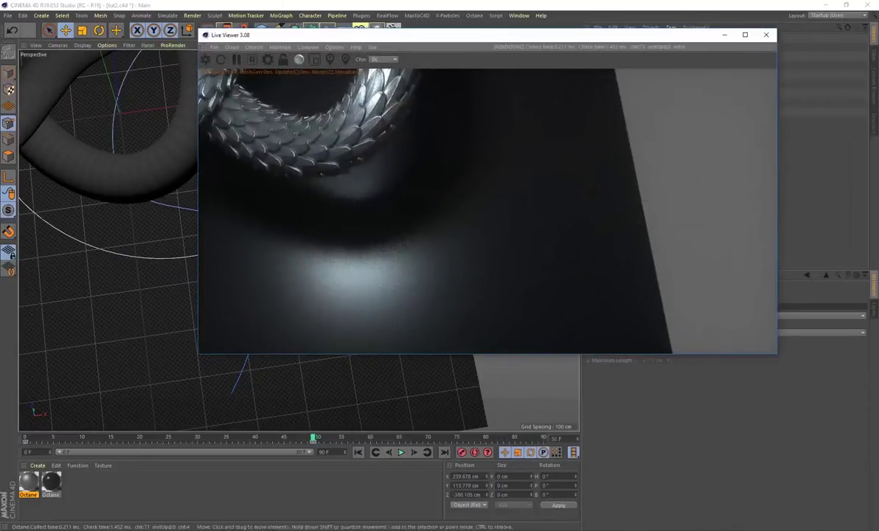
left_click(556, 452)
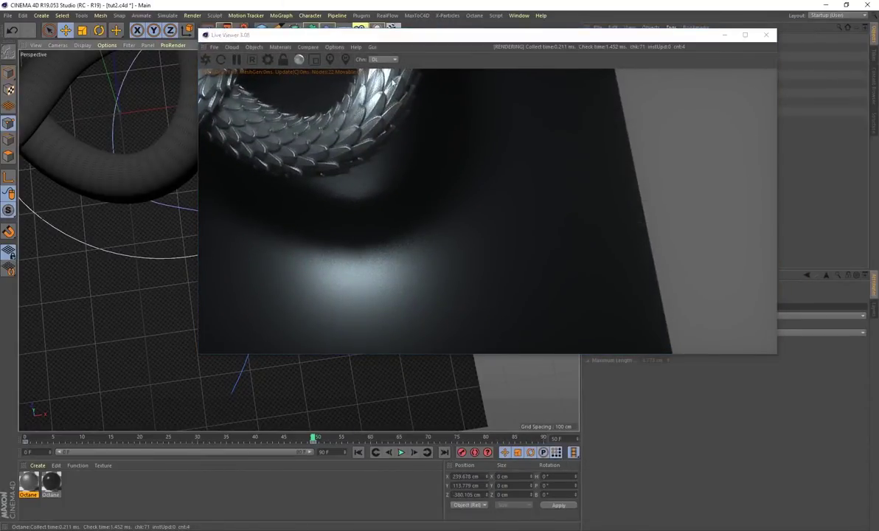
left_click_drag(356, 35, 555, 41)
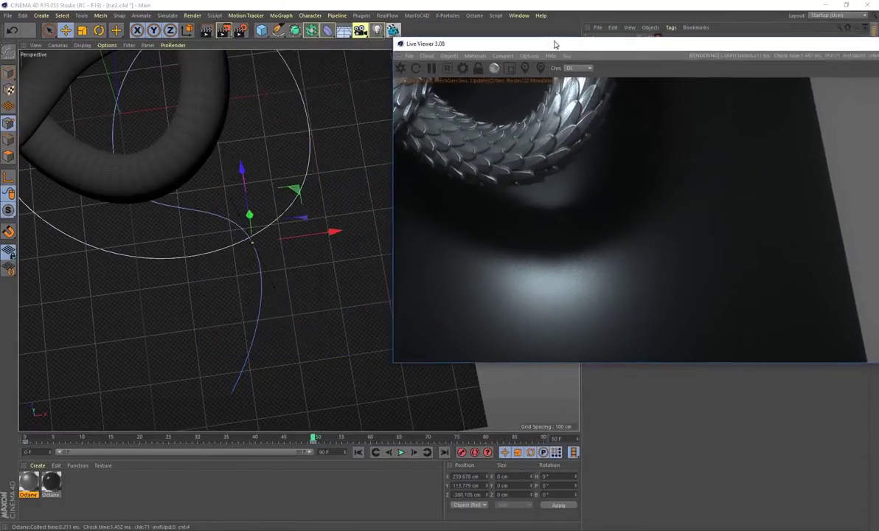
left_click(24, 441)
left_click(463, 454)
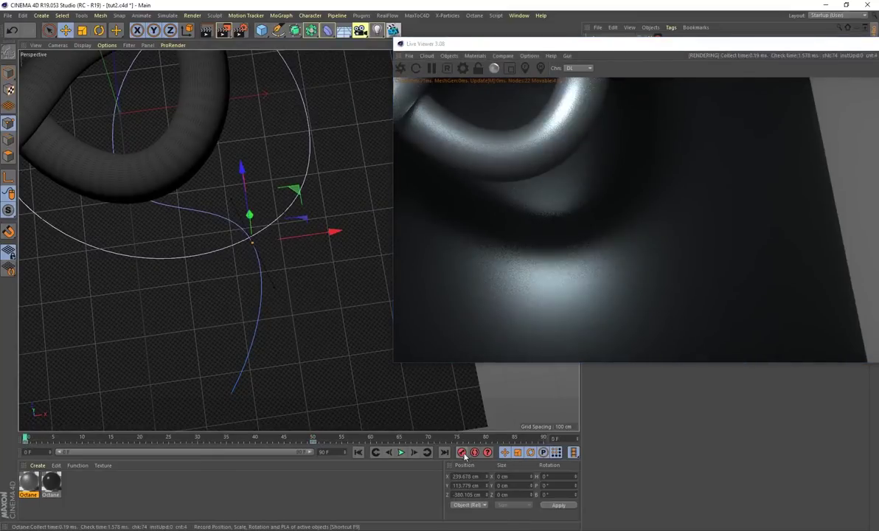
- Move the selected spline point away from the knot at frame 25, record a keyframe, and return to frame 0
left_click(165, 440)
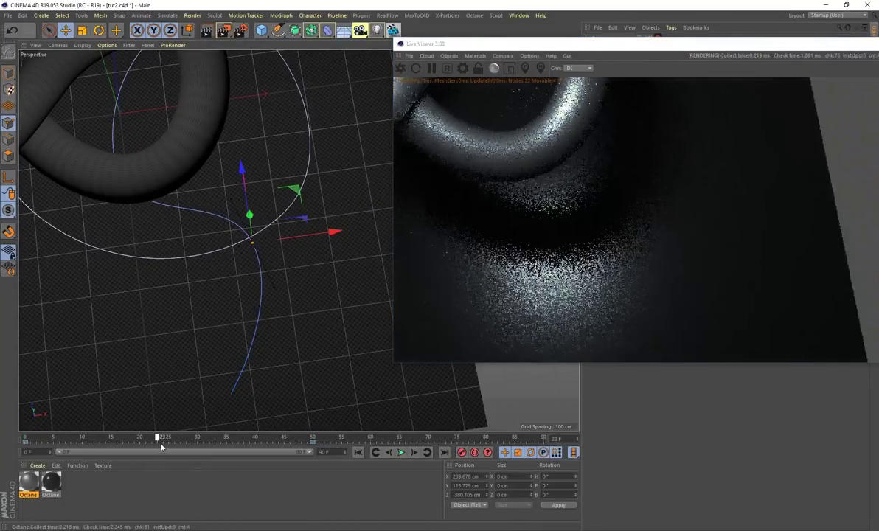
left_click(169, 443)
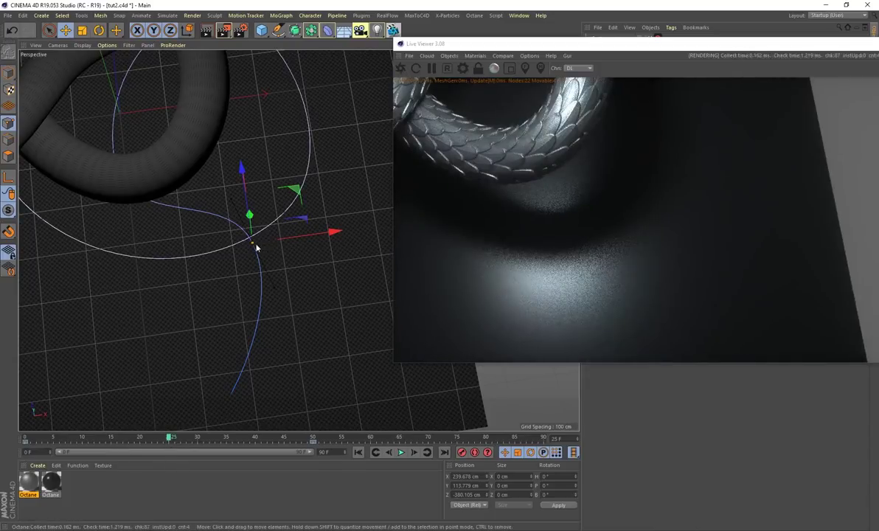
left_click_drag(254, 247, 384, 312)
left_click(465, 454)
left_click_drag(169, 438, 25, 437)
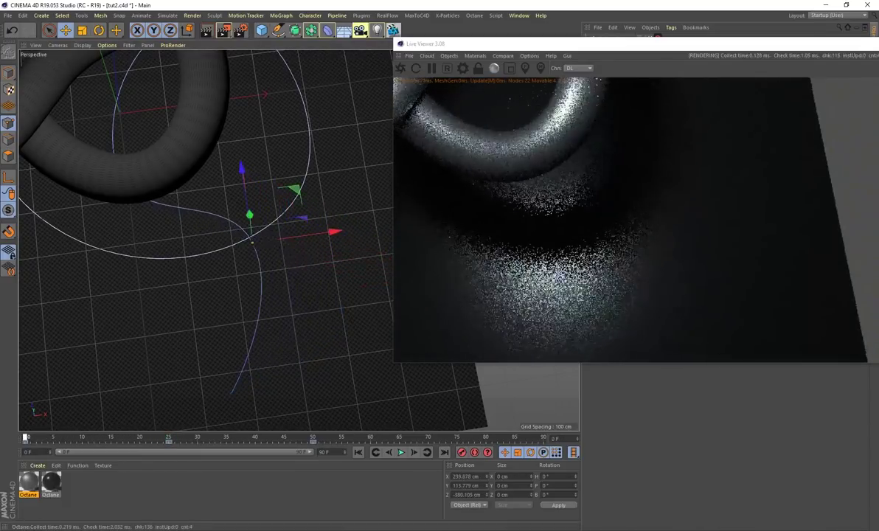
- Re-enable Sweep.2 and scrub through the early frames to preview the tube's bending with the growing scales
left_click_drag(613, 46, 561, 196)
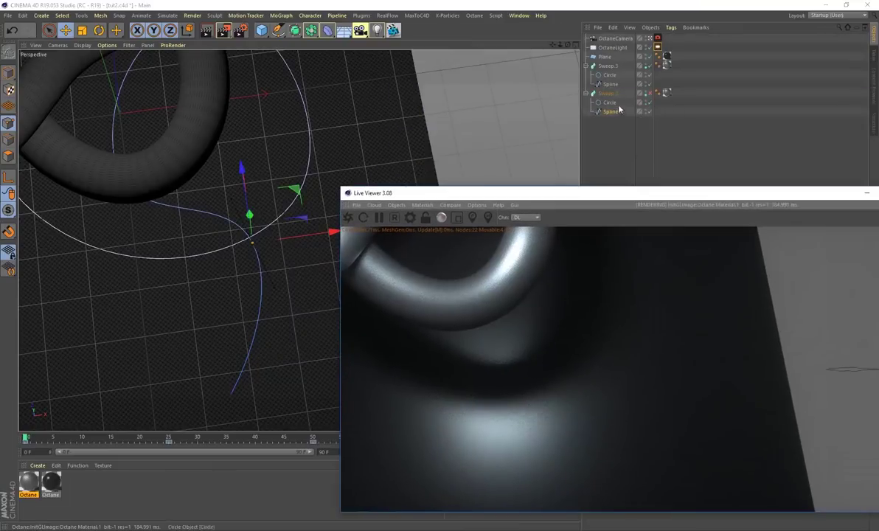
left_click(648, 93)
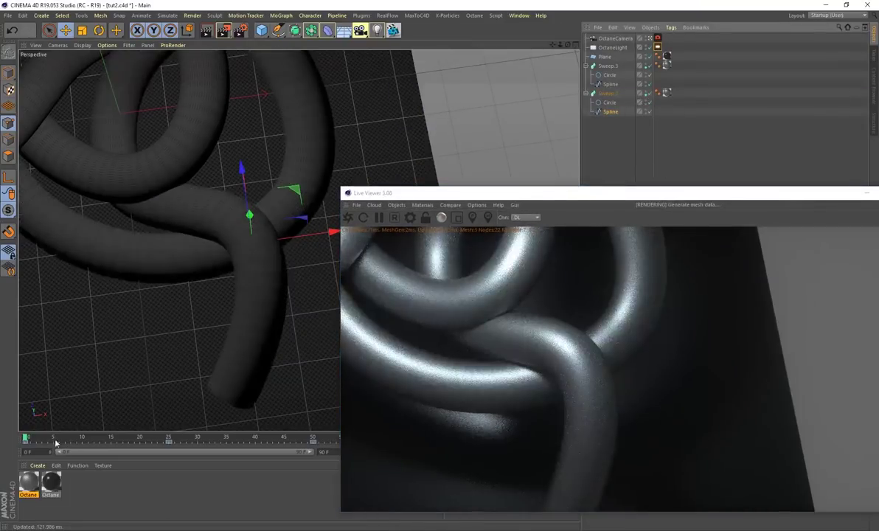
left_click_drag(24, 439, 98, 440)
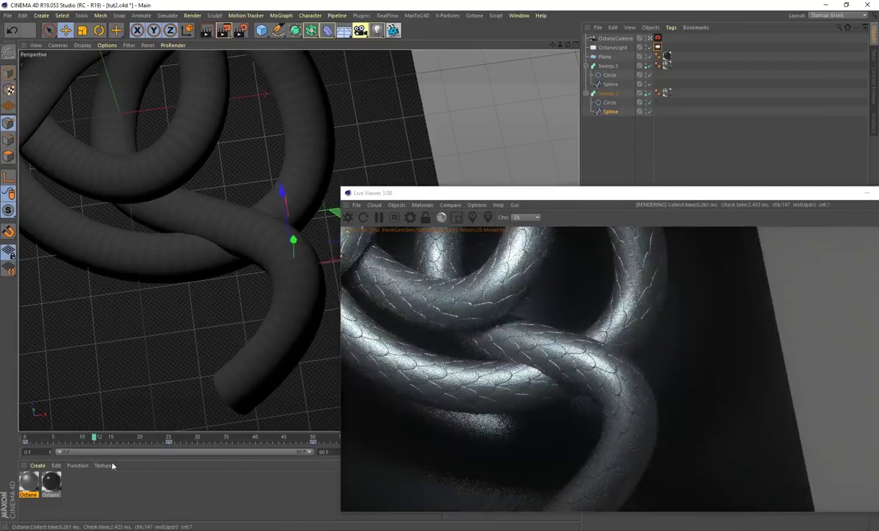
left_click_drag(99, 443, 73, 441)
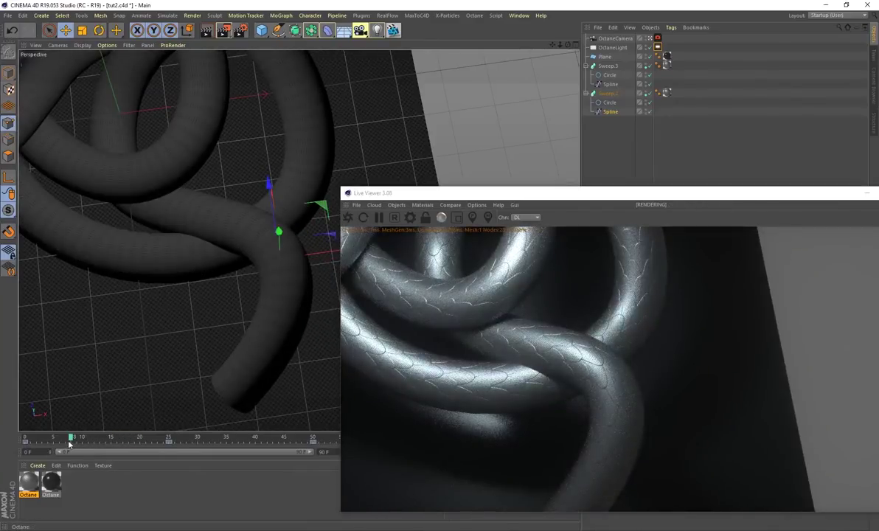
left_click_drag(72, 441, 25, 446)
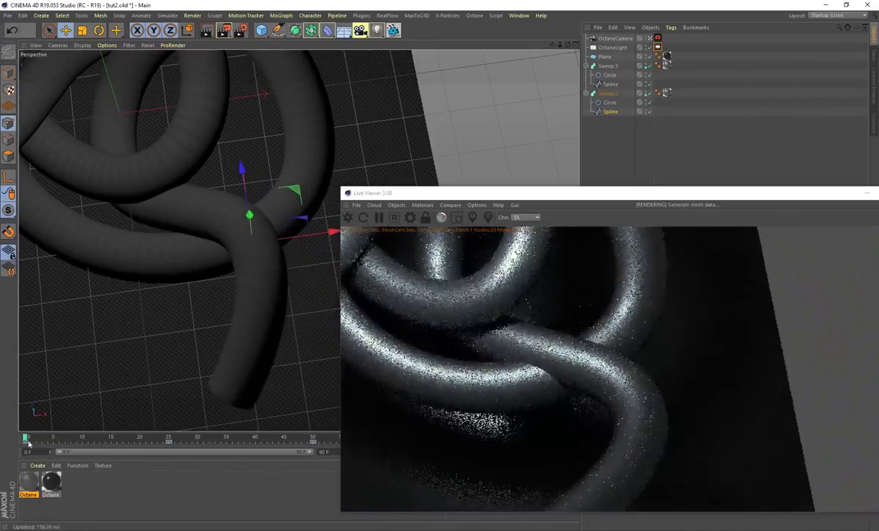
left_click_drag(134, 440, 42, 443)
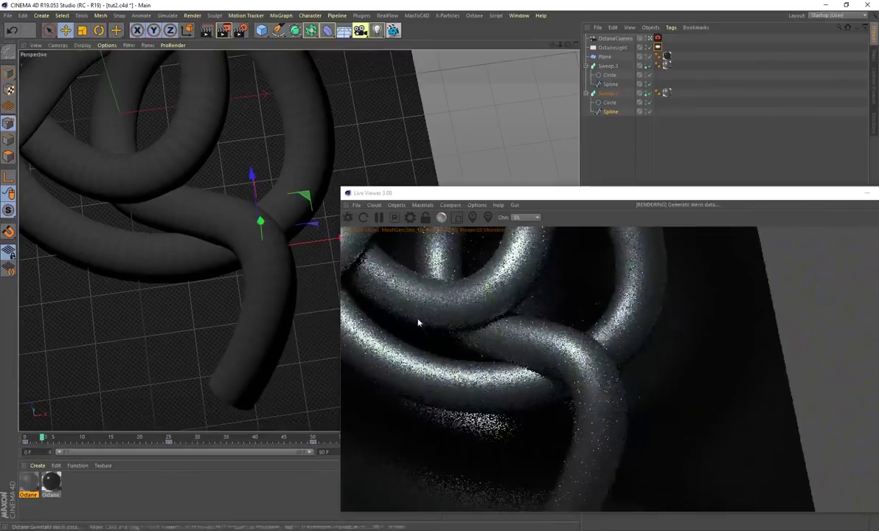
- Move the Live Viewer clear of the playback controls and pause its render with the animation back at frame 0
left_click_drag(468, 196, 525, 94)
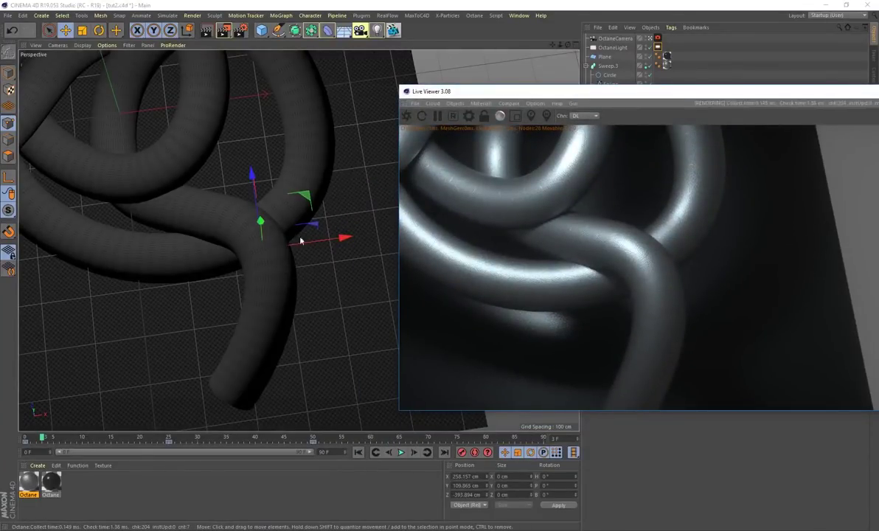
mouse_move(154, 304)
middle_mouse_down("alt")
mouse_move(232, 286)
mouse_move(336, 180)
mouse_move(389, 242)
mouse_move(400, 243)
middle_mouse_up("alt")
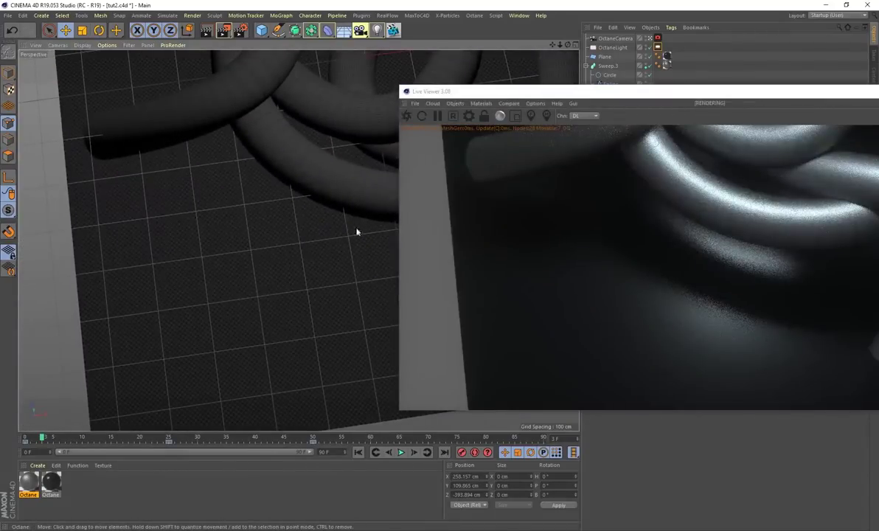
left_click_drag(357, 218, 177, 274, "alt")
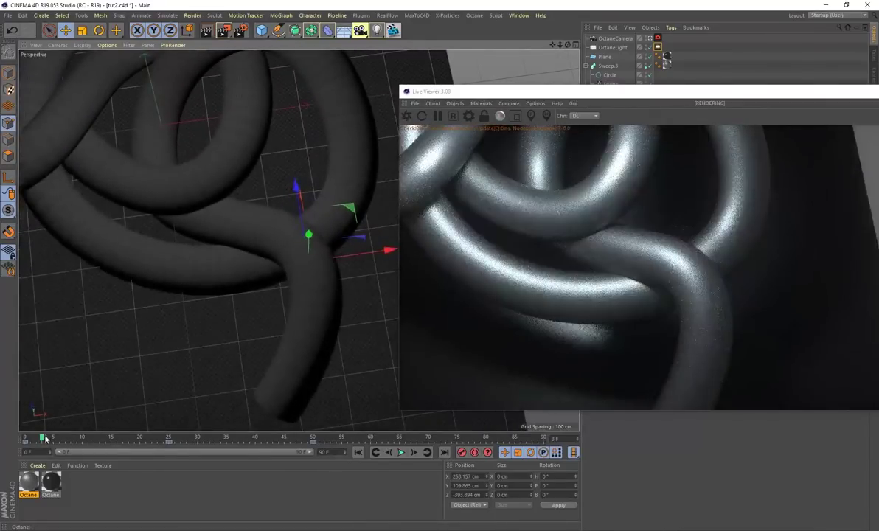
left_click_drag(19, 438, 17, 438)
left_click(439, 115)
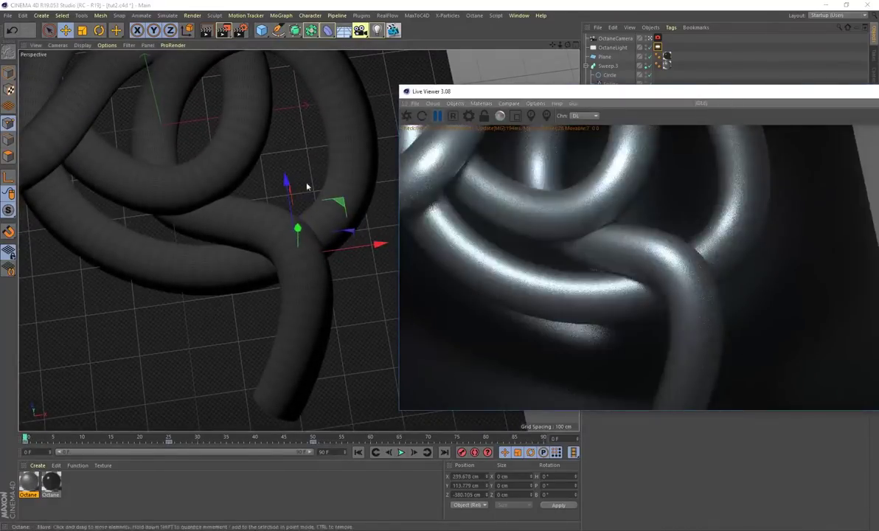
- Play the tube's bending animation in the viewport, stop playback, and return to frame 0
left_click(401, 452)
left_click(401, 452)
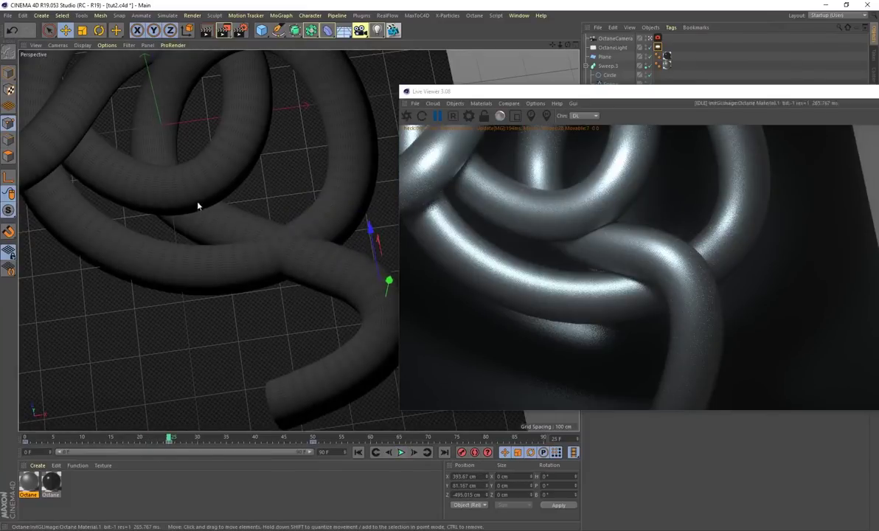
middle_click_drag(286, 312, 236, 306, "alt")
left_click_drag(169, 440, 24, 442)
left_click_drag(137, 351, 209, 213, "alt")
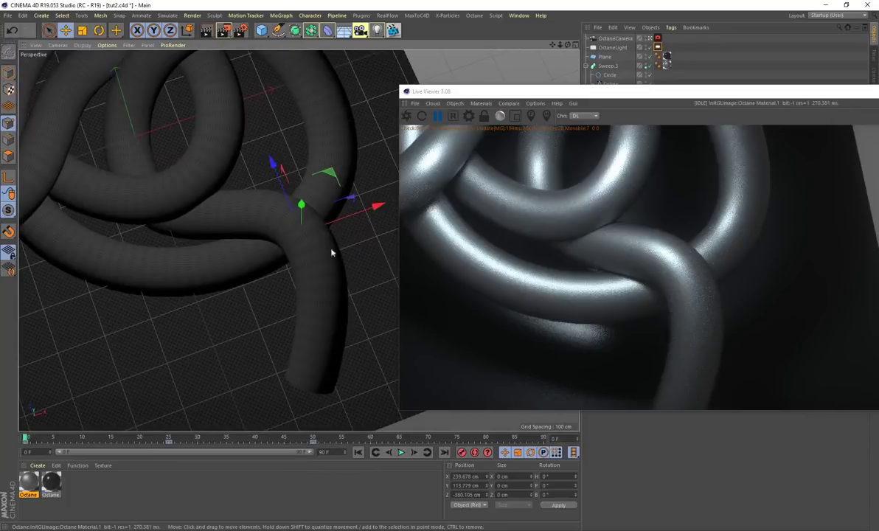
left_click_drag(228, 307, 260, 320, "alt")
left_click_drag(315, 259, 108, 306, "alt")
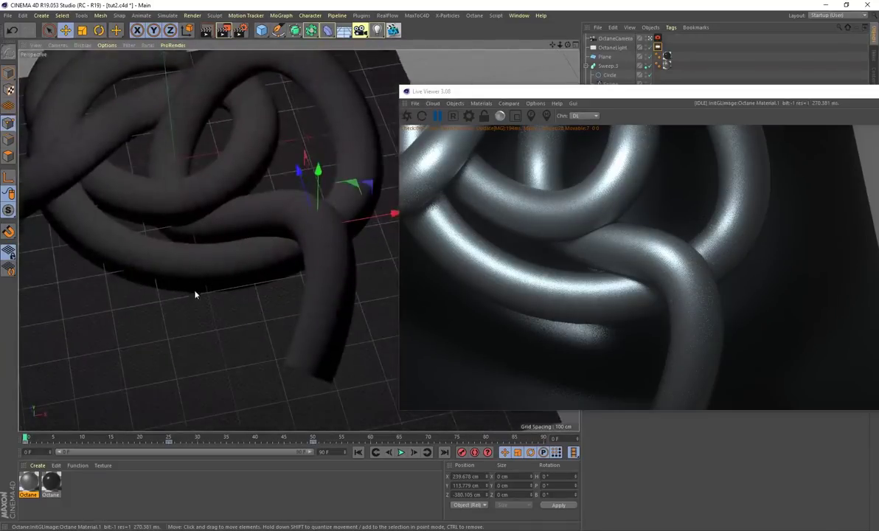
middle_click_drag(194, 290, 213, 315, "alt")
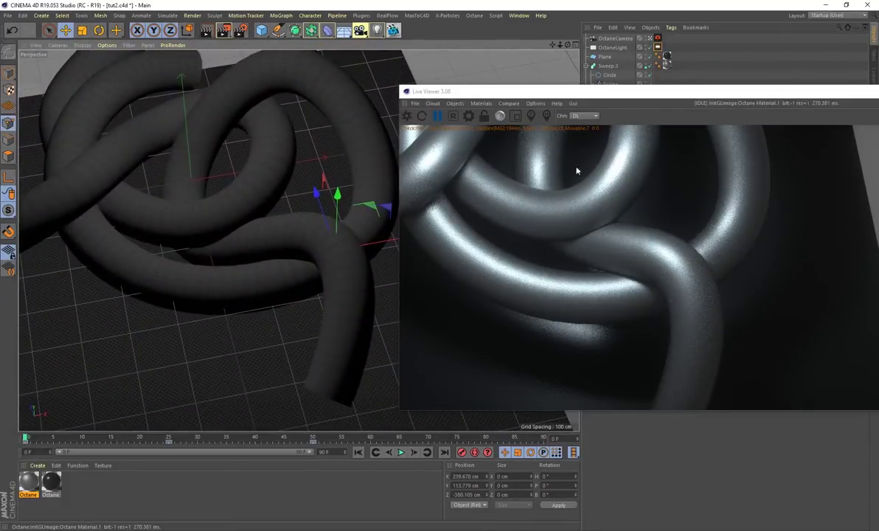
left_click_drag(26, 438, 6, 446)
left_click_drag(218, 198, 212, 222, "alt")
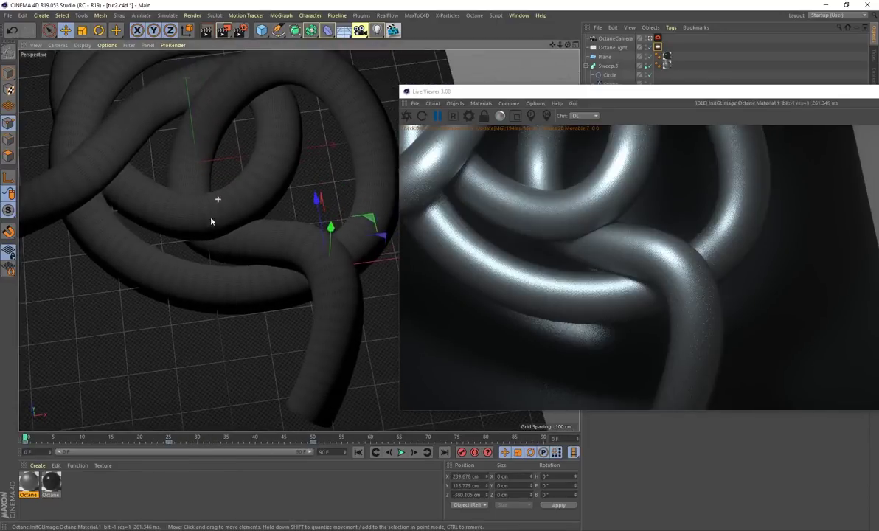
middle_click_drag(229, 212, 251, 251, "alt")
left_click_drag(251, 251, 220, 145, "alt")
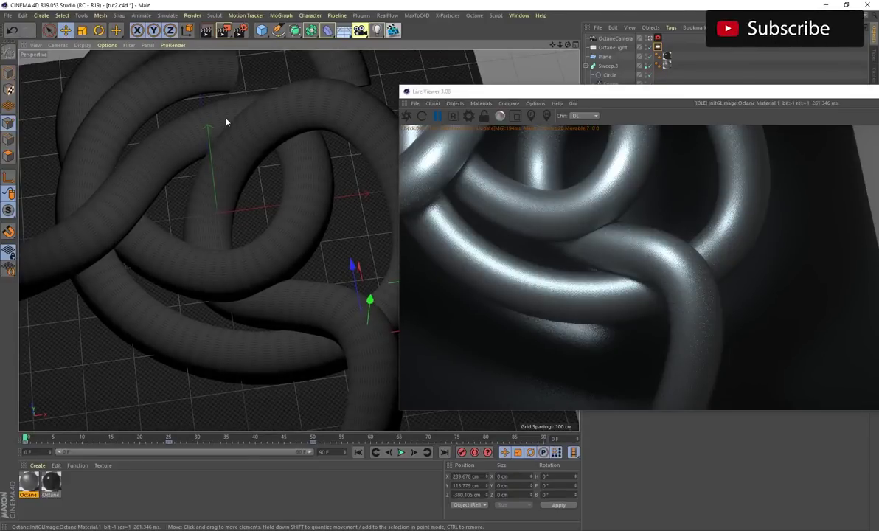
left_click_drag(265, 166, 286, 233, "alt")
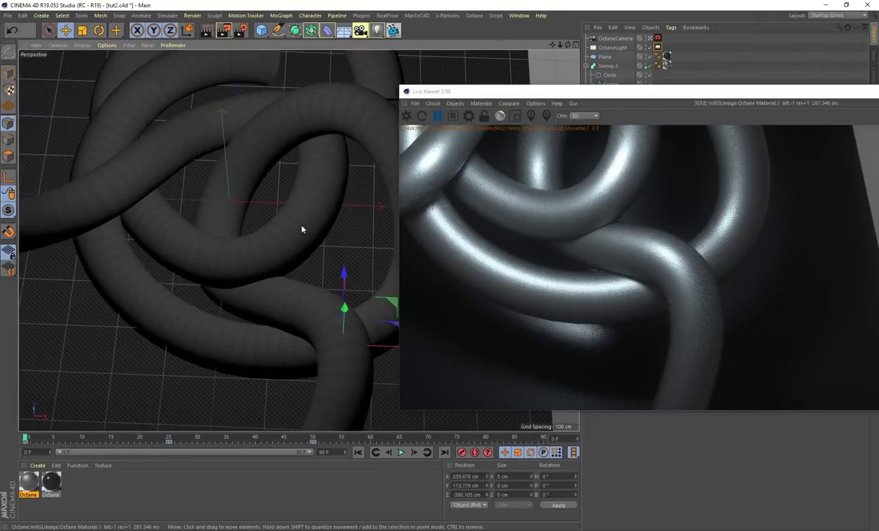